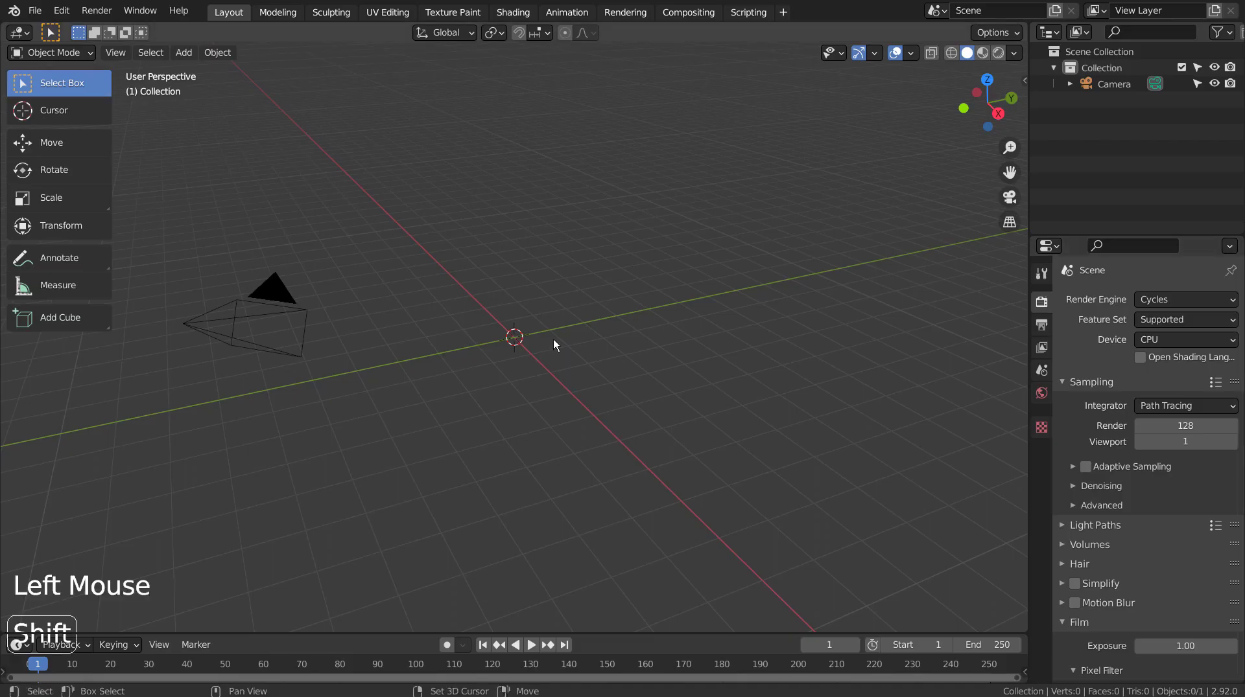
# Open the Add menu and show the Mesh primitives list.
pyautogui.hotkey('shift', 'a')
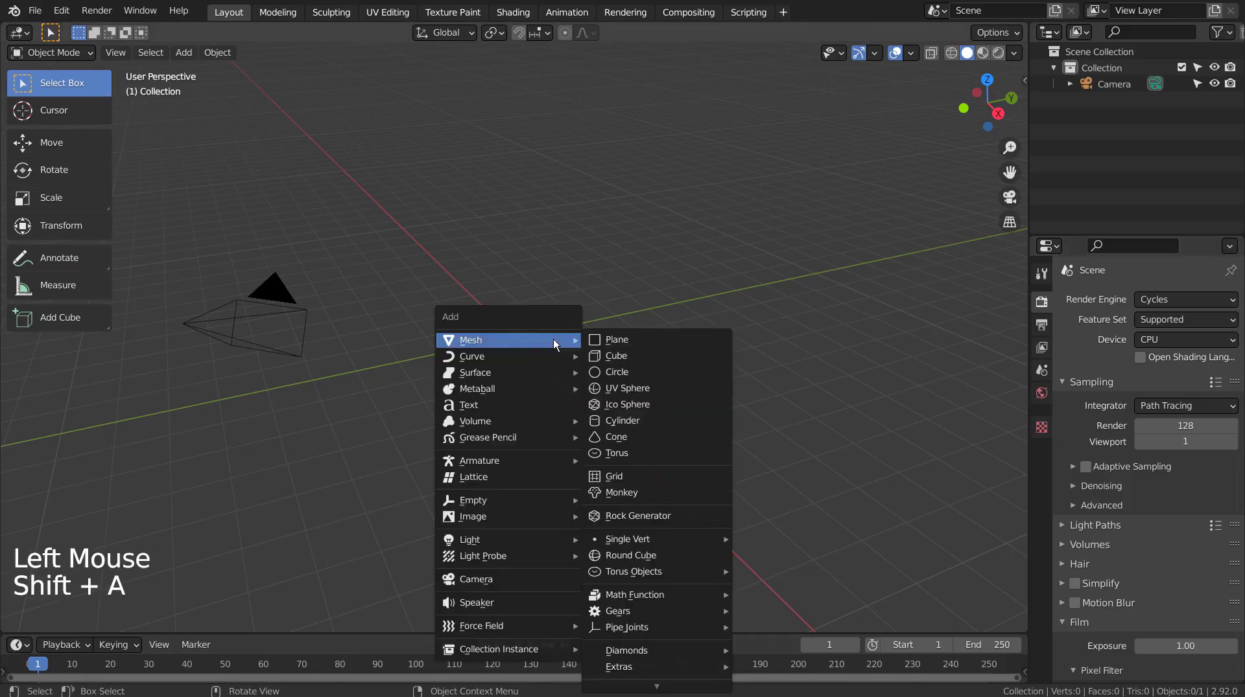
# Add a Circle mesh and set its vertex count to 3 to form a triangle.
pyautogui.click(675, 371)
pyautogui.click(187, 620)
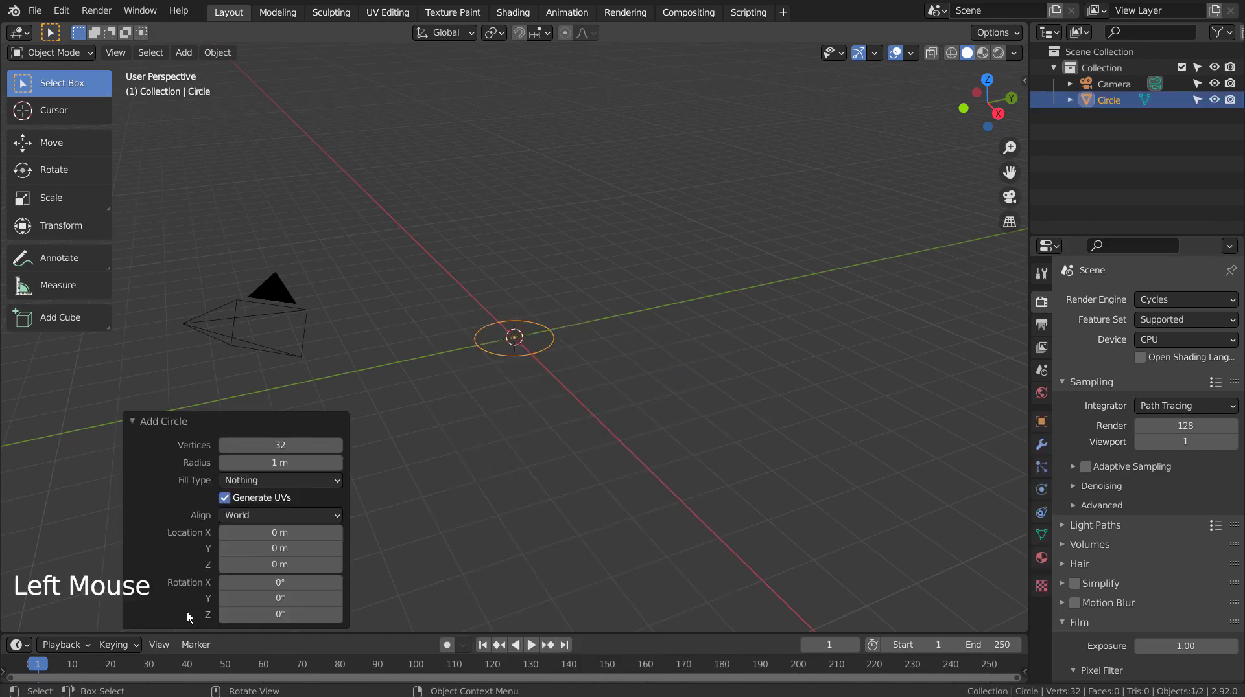
pyautogui.click(281, 445)
pyautogui.write('3')
pyautogui.press('Return')
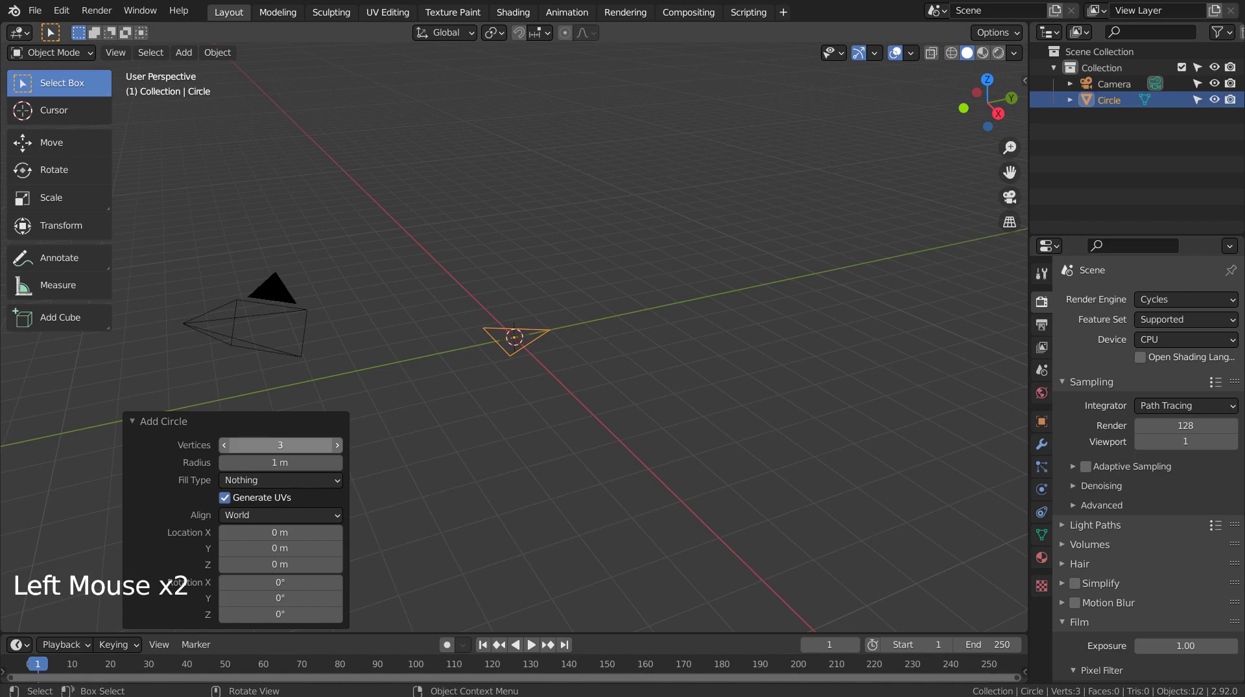
# In top view and Edit Mode, move the triangle's vertices 3.4785 m along Y.
pyautogui.click(556, 355)
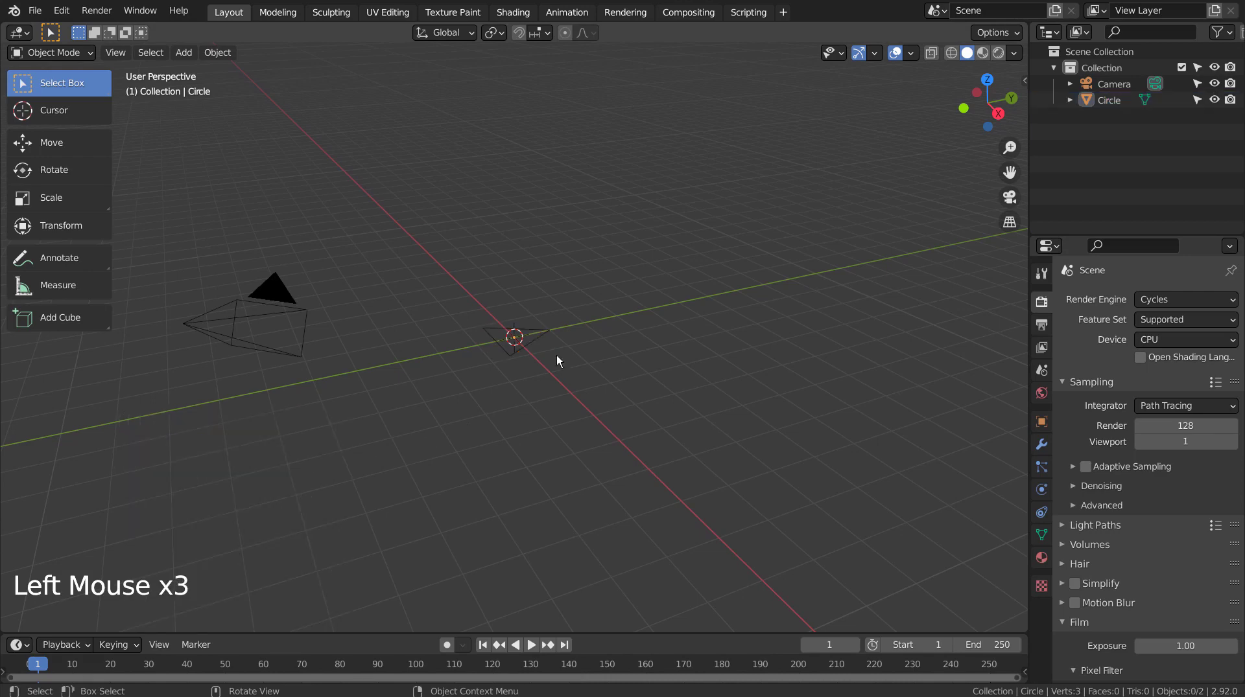
pyautogui.press('KP_1')
pyautogui.press('KP_7')
pyautogui.click(557, 355)
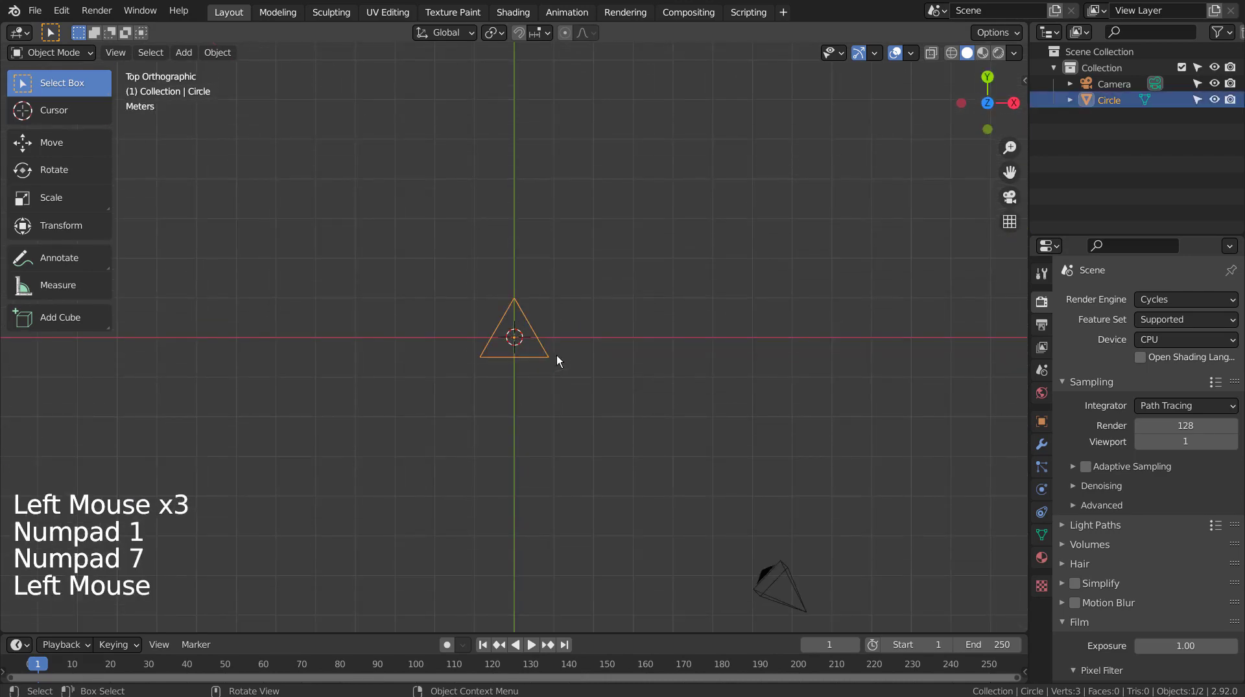
pyautogui.press('Tab')
pyautogui.keyDown('shift'); pyautogui.moveTo(556, 355); pyautogui.dragTo(642, 434, button='middle'); pyautogui.keyUp('shift')
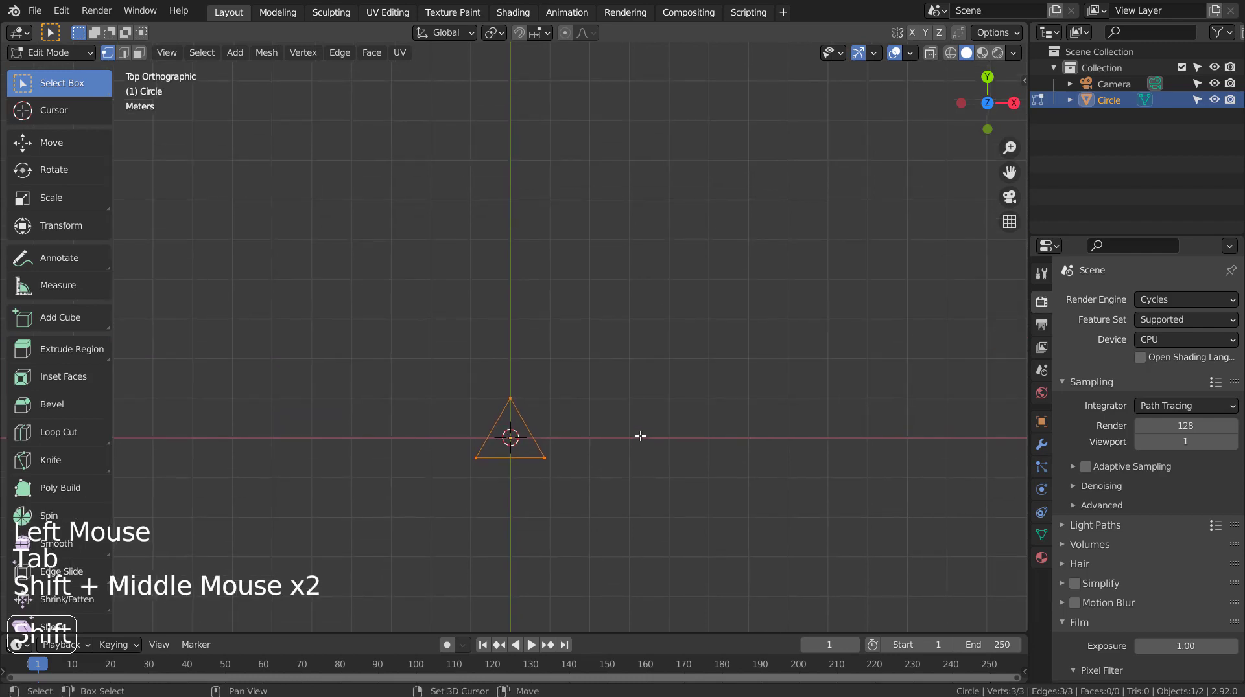
pyautogui.press('g')
pyautogui.press('y')
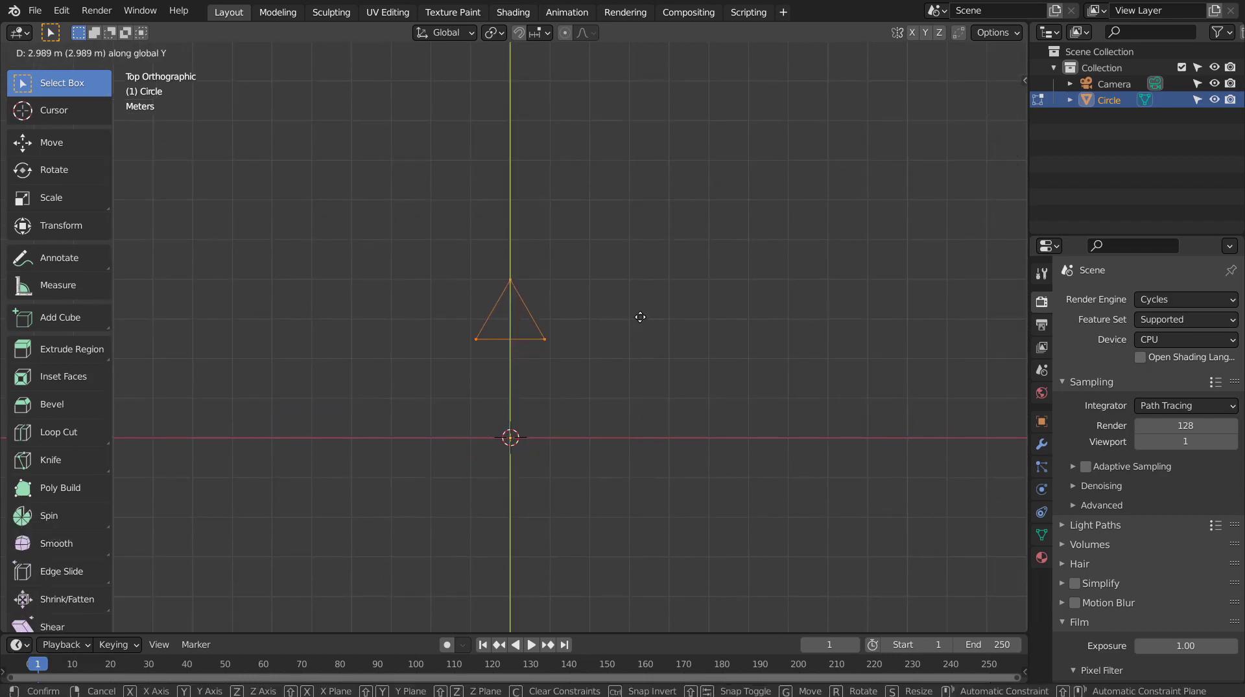
pyautogui.press('ctrl')
pyautogui.click(631, 297)
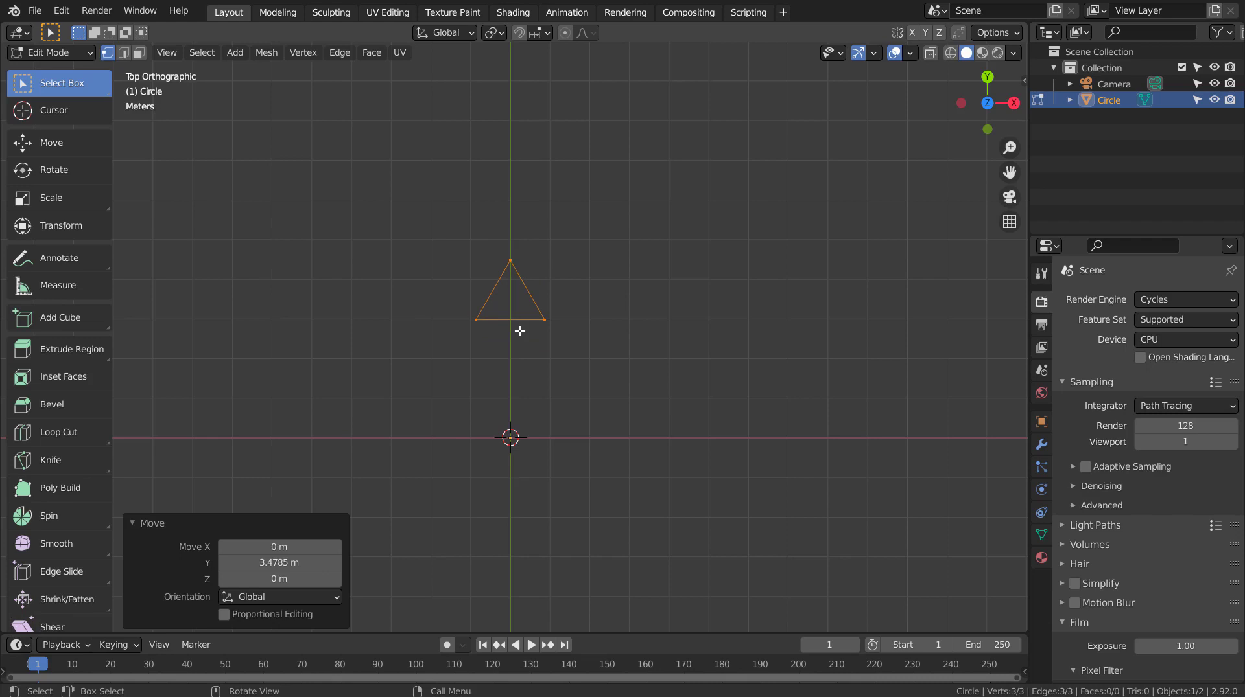
# Return to Object Mode and add a Plain Axes Empty at the origin.
pyautogui.press('Tab')
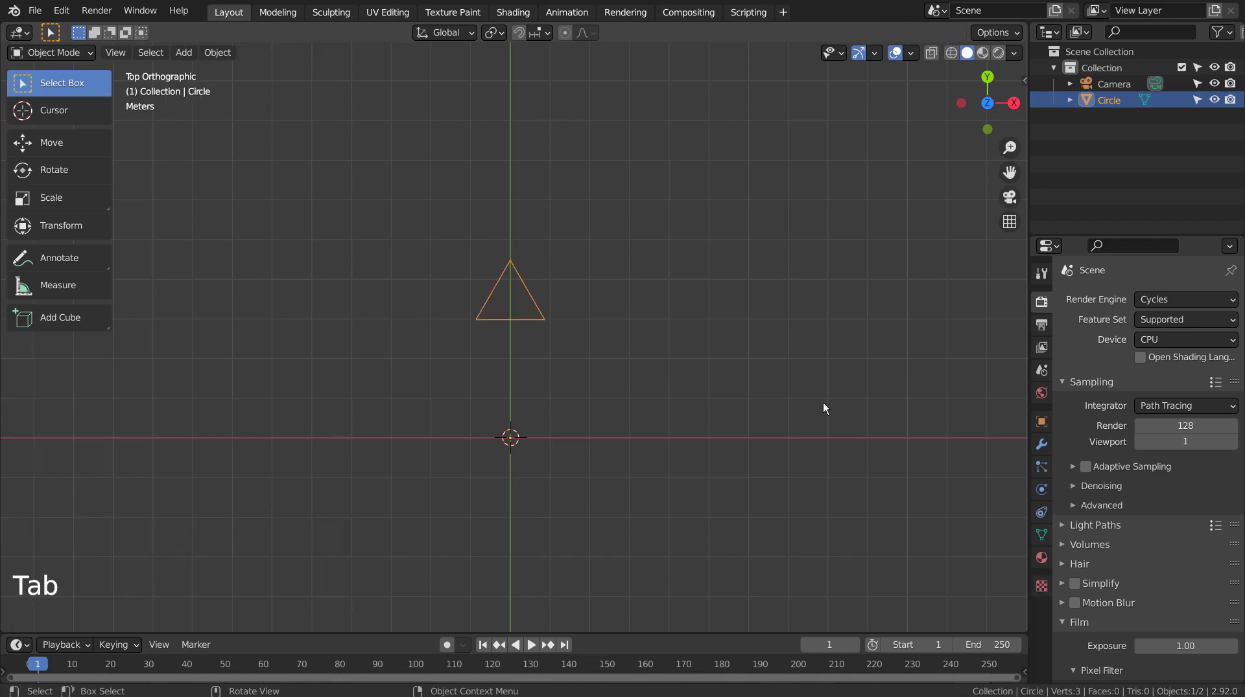
pyautogui.hotkey('shift', 'a')
pyautogui.moveTo(815, 533)
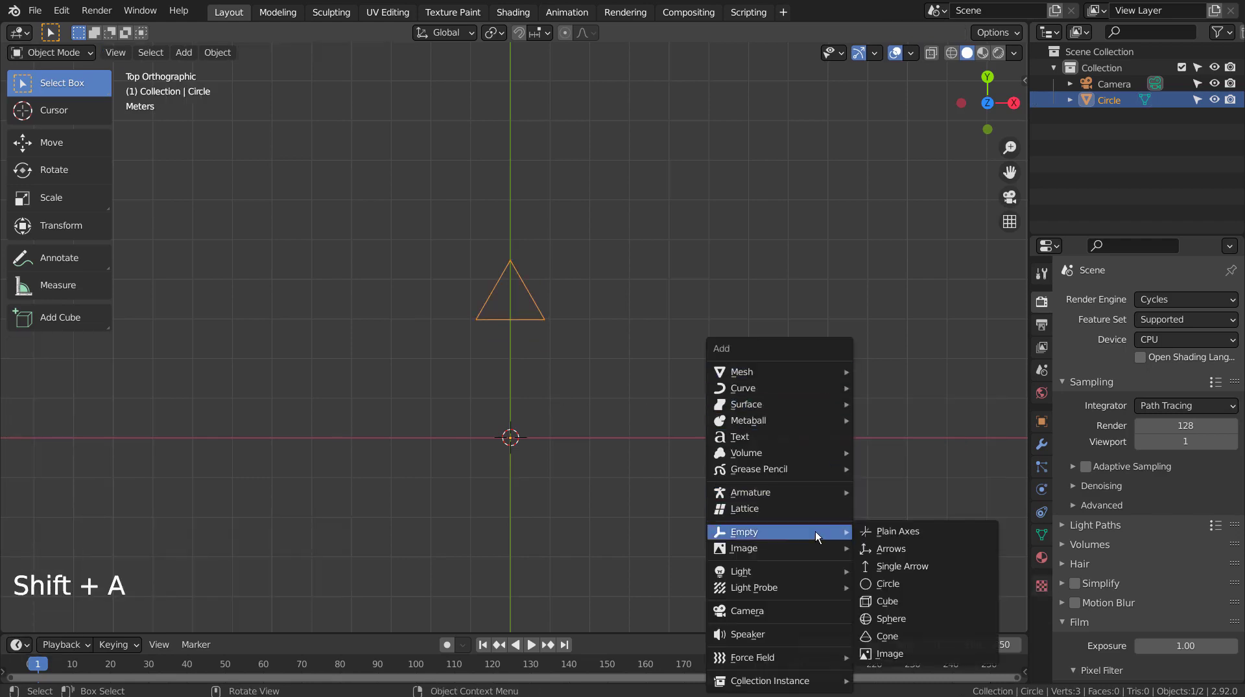
pyautogui.click(897, 532)
# Give the triangle an Array modifier offset by the Empty, with Relative Offset off.
pyautogui.click(540, 299)
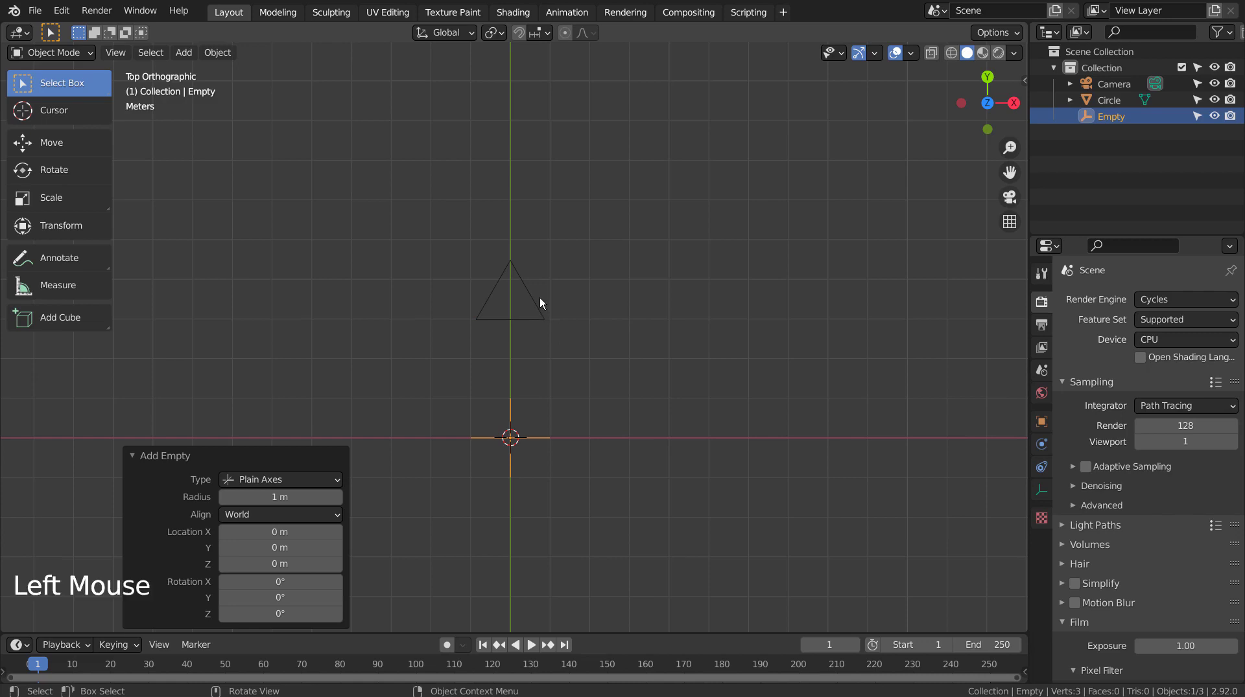
pyautogui.click(1042, 445)
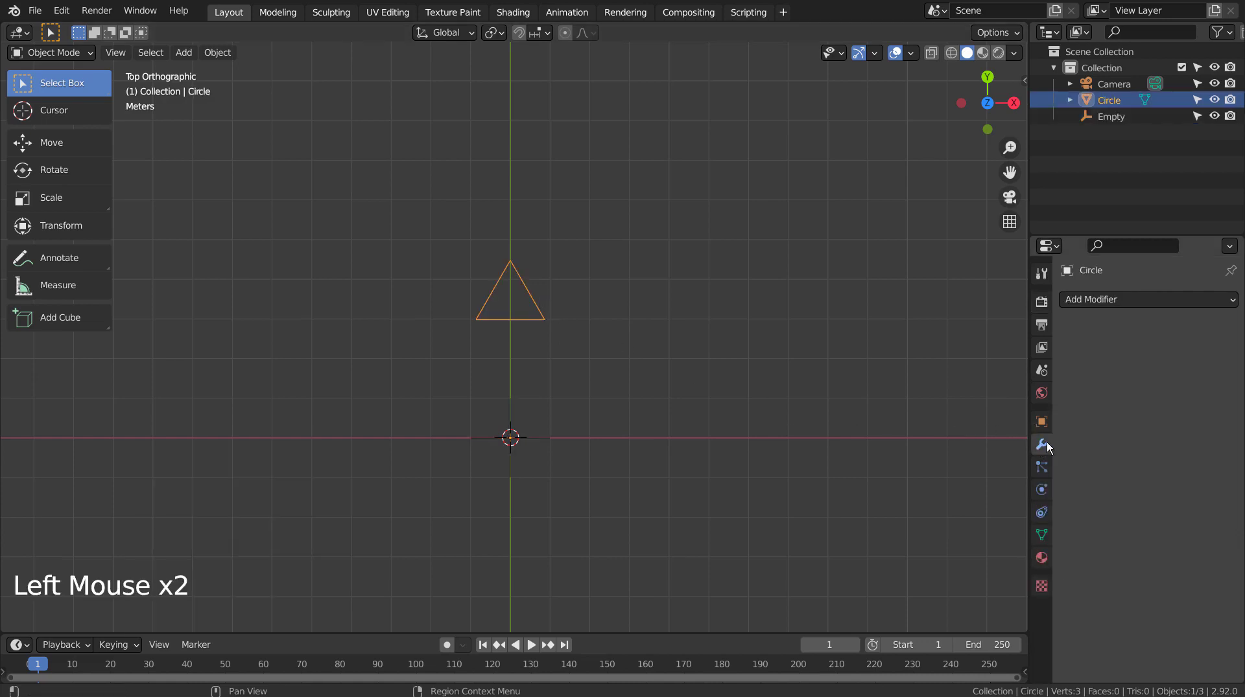
pyautogui.click(1157, 297)
pyautogui.click(974, 348)
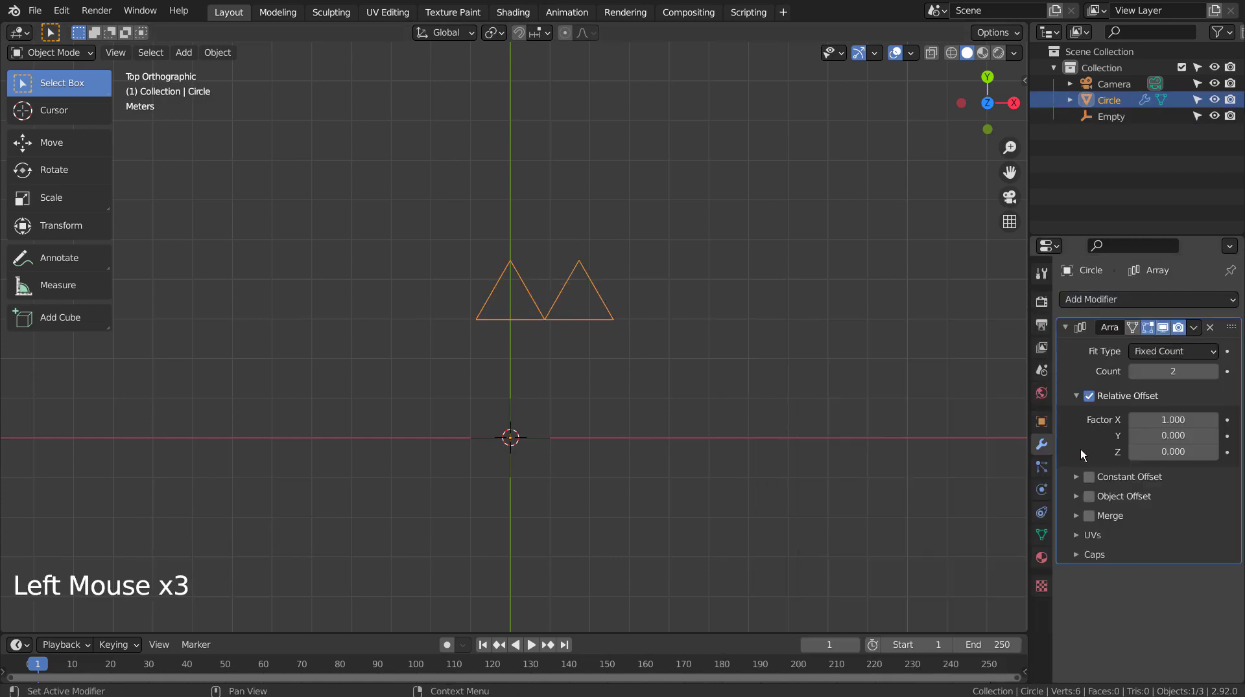
pyautogui.click(1089, 497)
pyautogui.click(1077, 497)
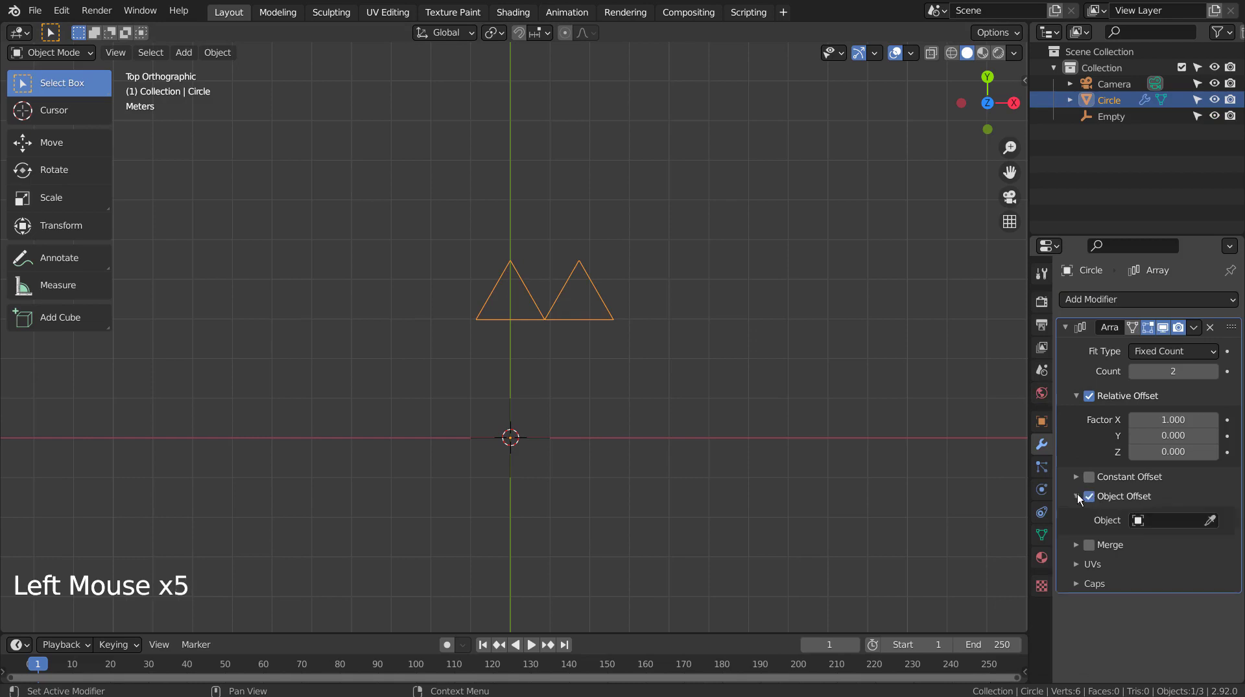
pyautogui.click(1135, 521)
pyautogui.click(1081, 369)
pyautogui.click(1095, 397)
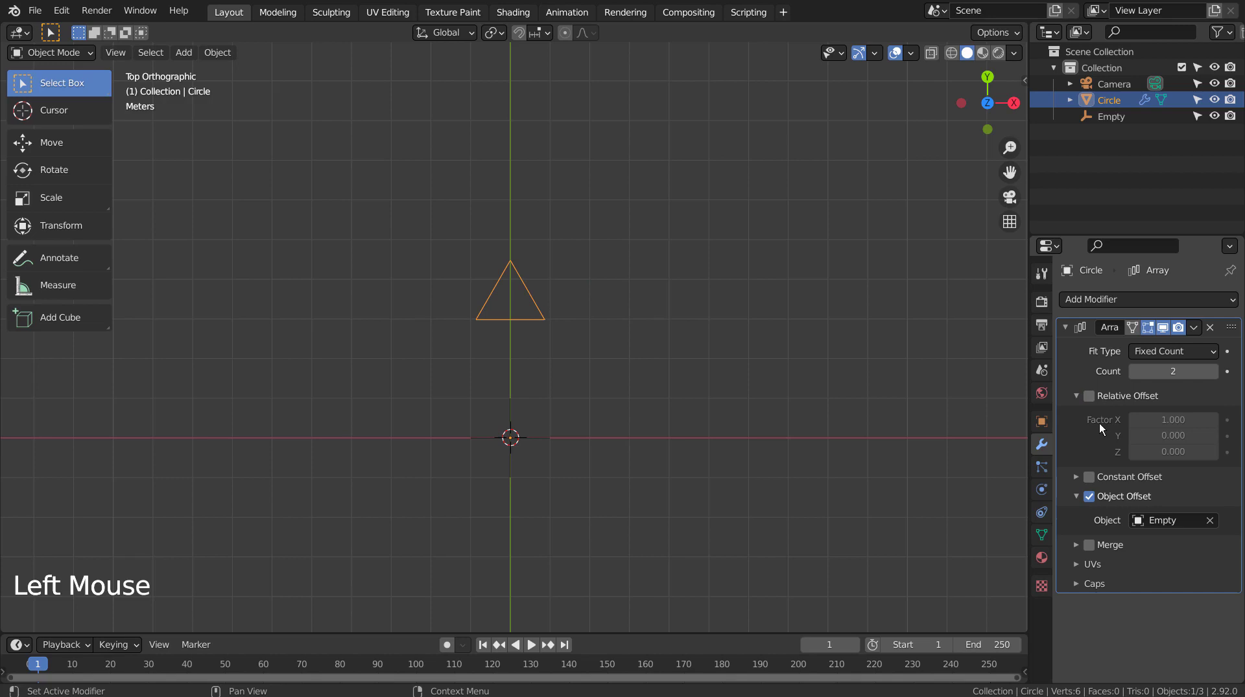
# Rotate the Empty to 40° about the Z axis.
pyautogui.click(520, 446)
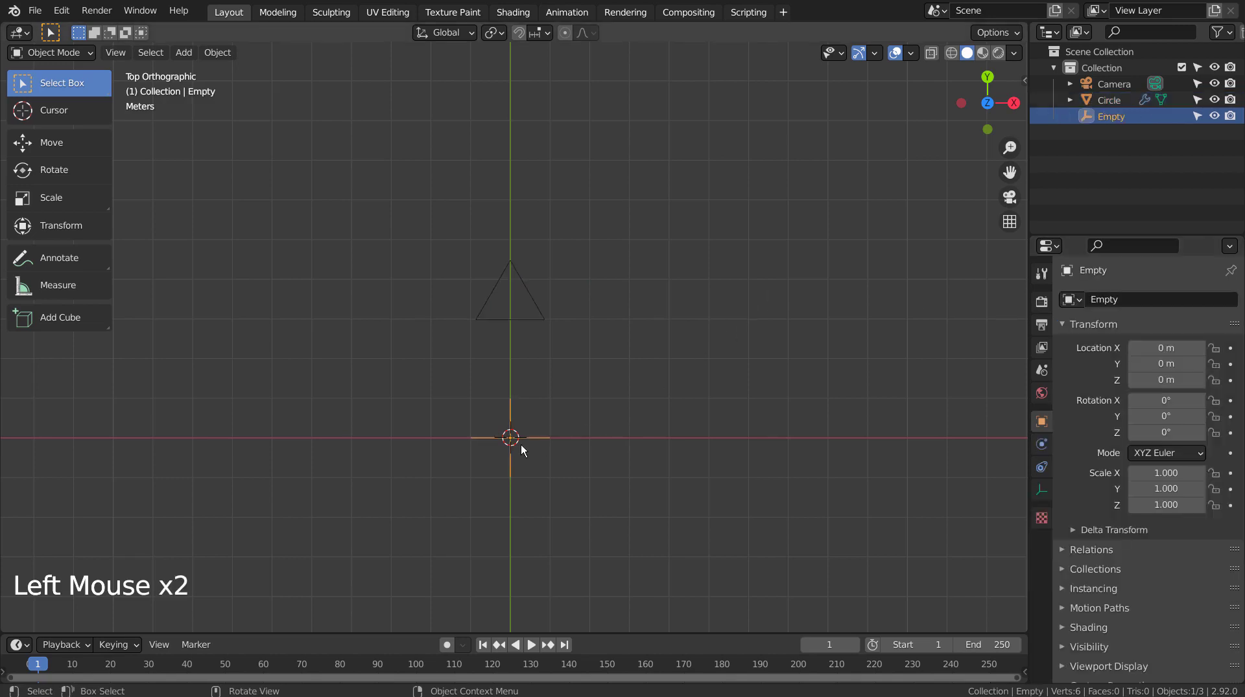
pyautogui.moveTo(1186, 432); pyautogui.dragTo(1215, 433)
pyautogui.click(1165, 433)
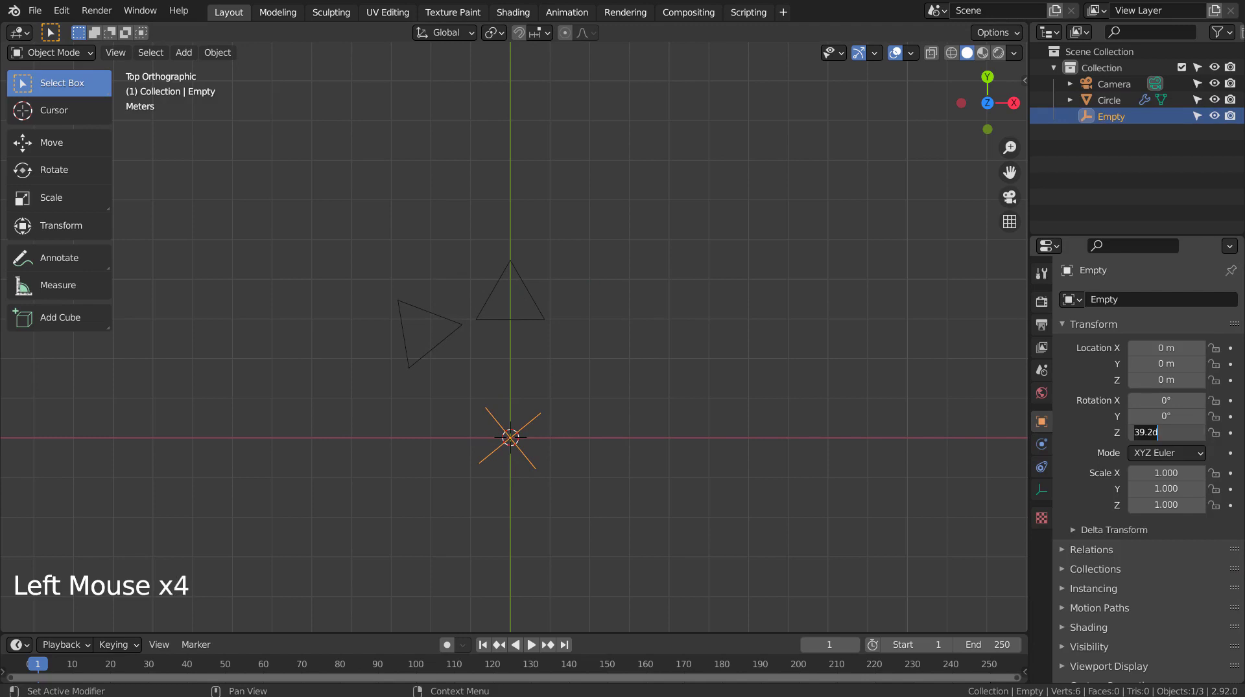
pyautogui.write('30')
pyautogui.press('Return')
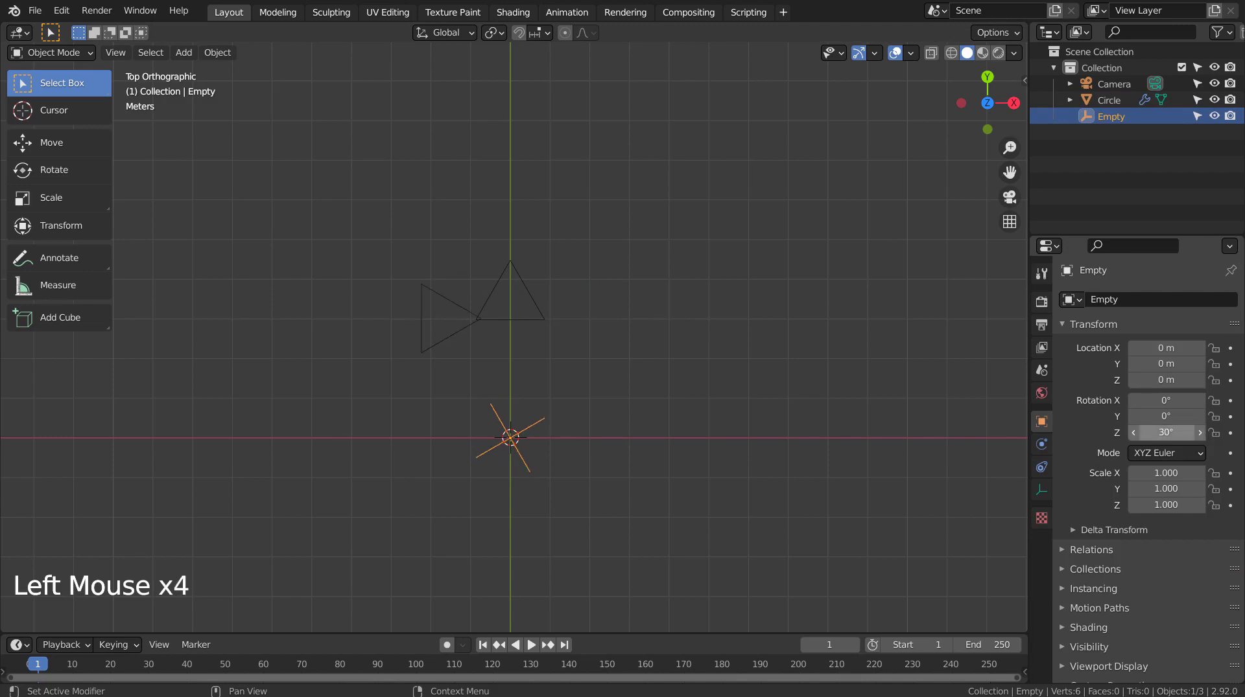
pyautogui.click(1165, 433)
pyautogui.write('40')
pyautogui.press('Return')
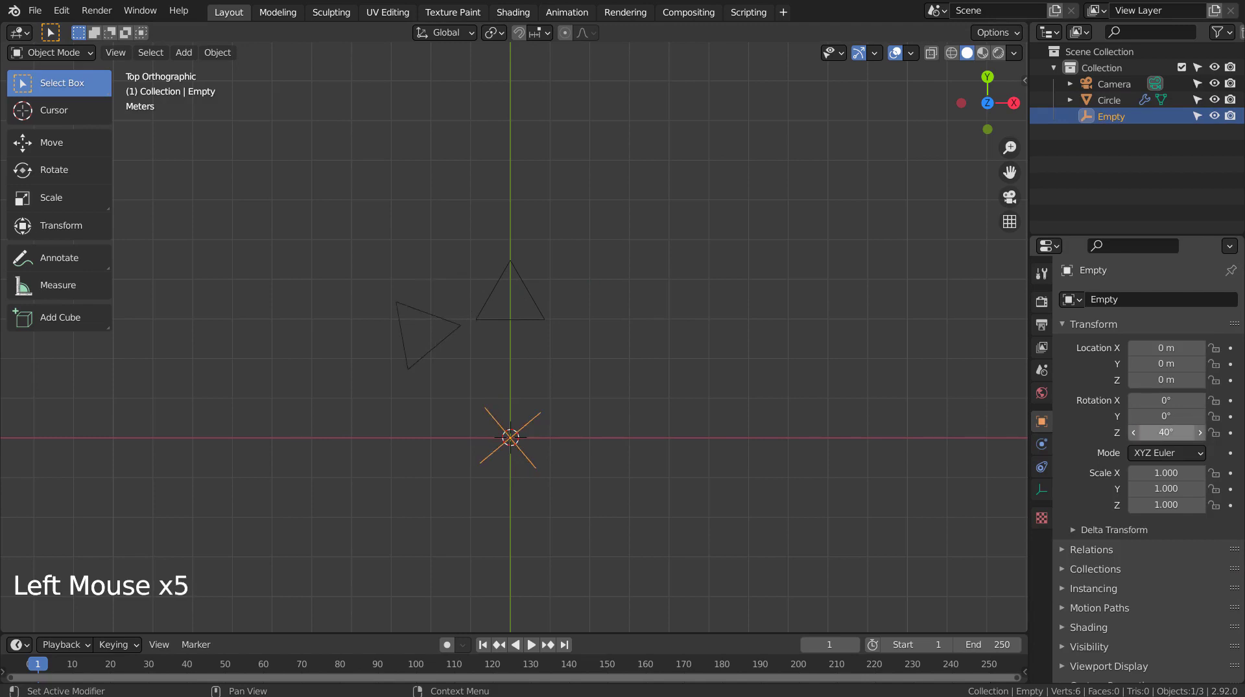
# Set the triangle's Array count to 9 to form a ring of nine triangles.
pyautogui.click(525, 330)
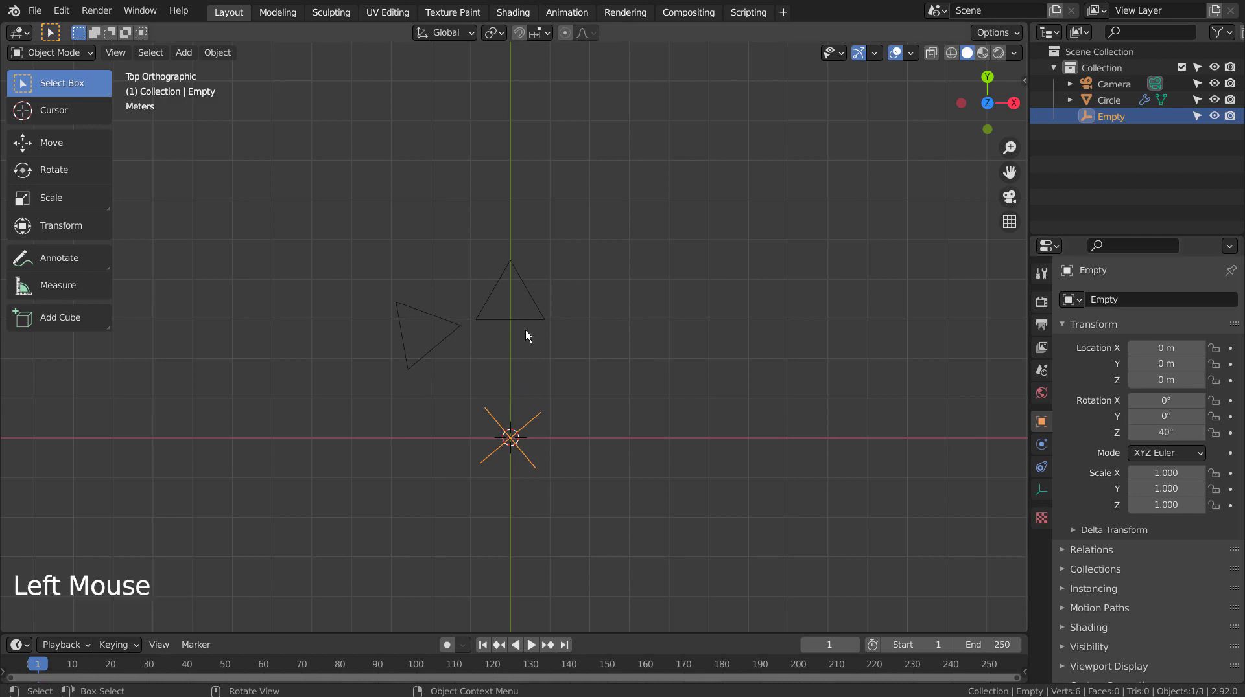
pyautogui.click(533, 322)
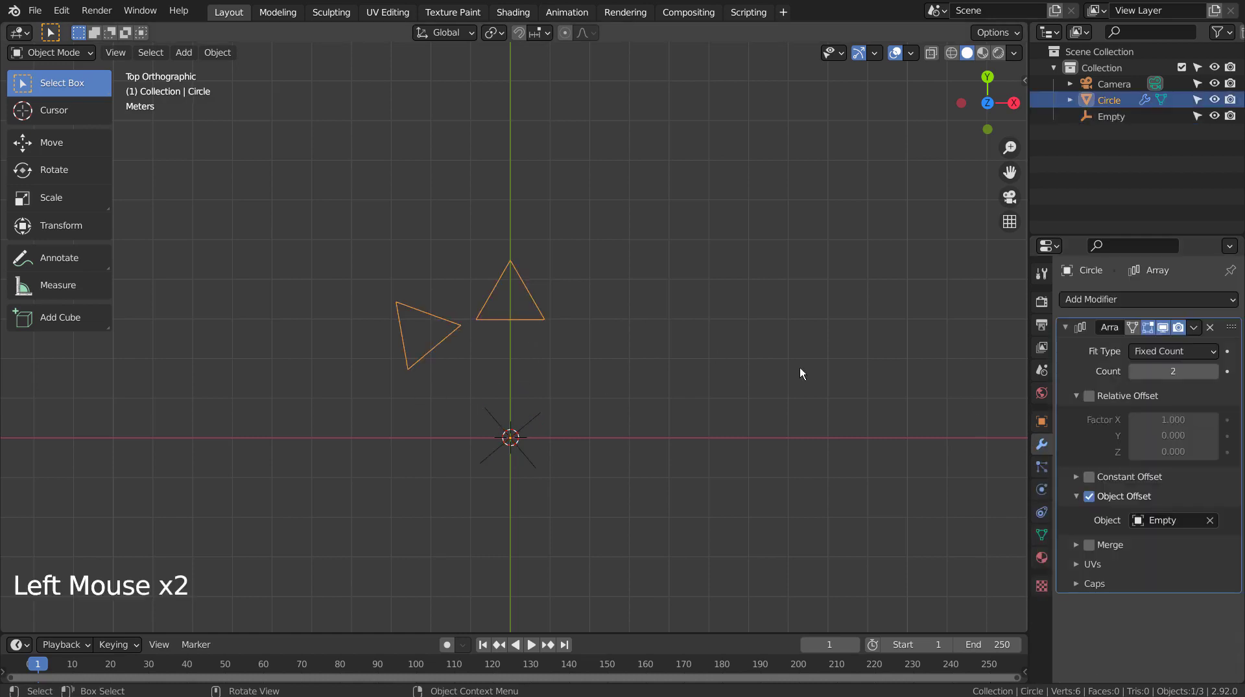
pyautogui.click(1160, 372)
pyautogui.moveTo(1160, 371); pyautogui.dragTo(1199, 372)
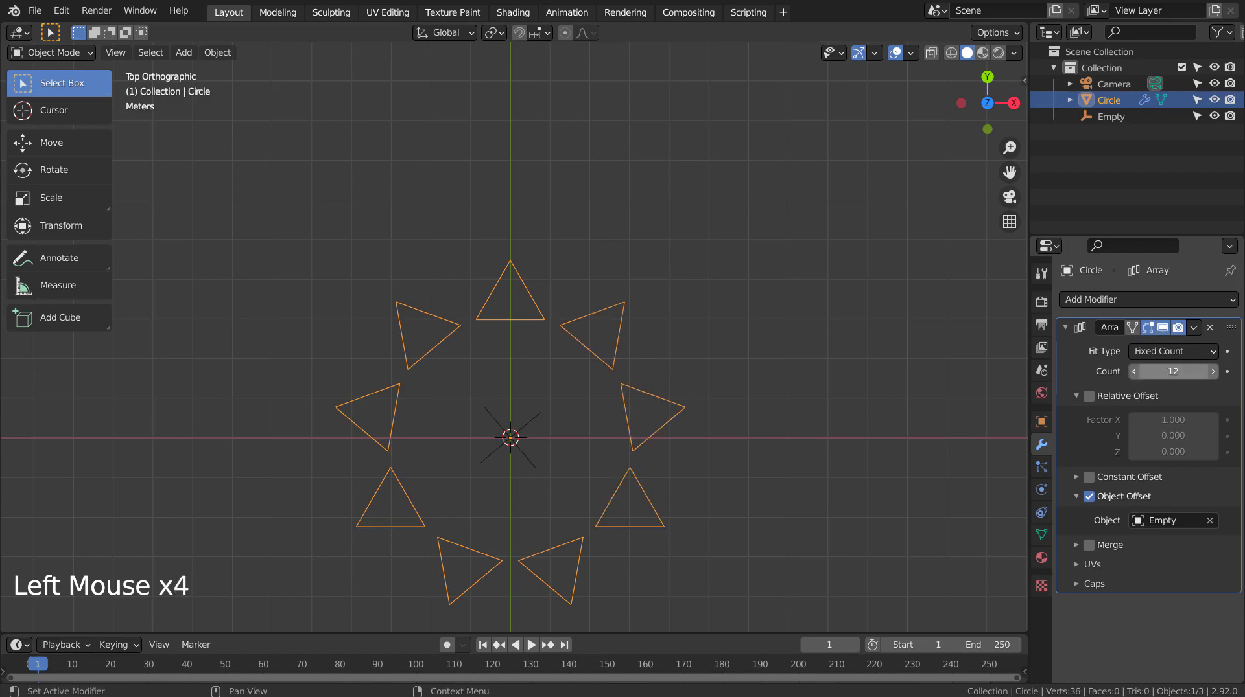
pyautogui.click(1133, 371)
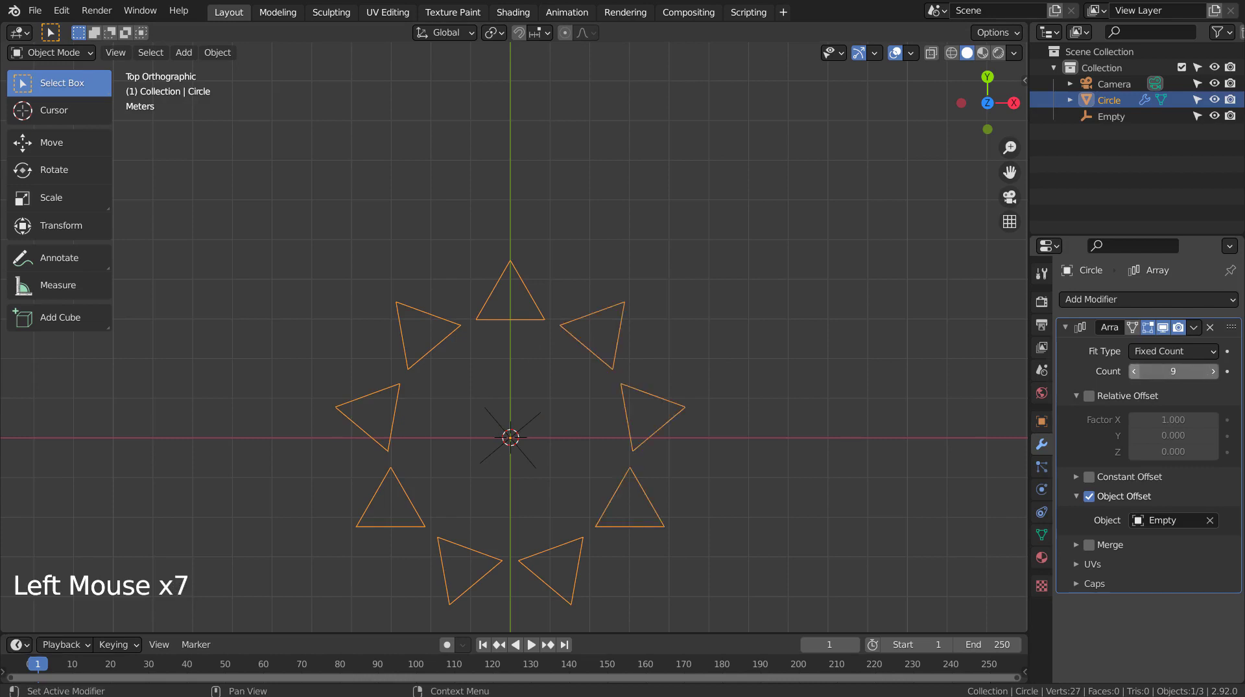
pyautogui.click(1133, 372)
pyautogui.click(1213, 371)
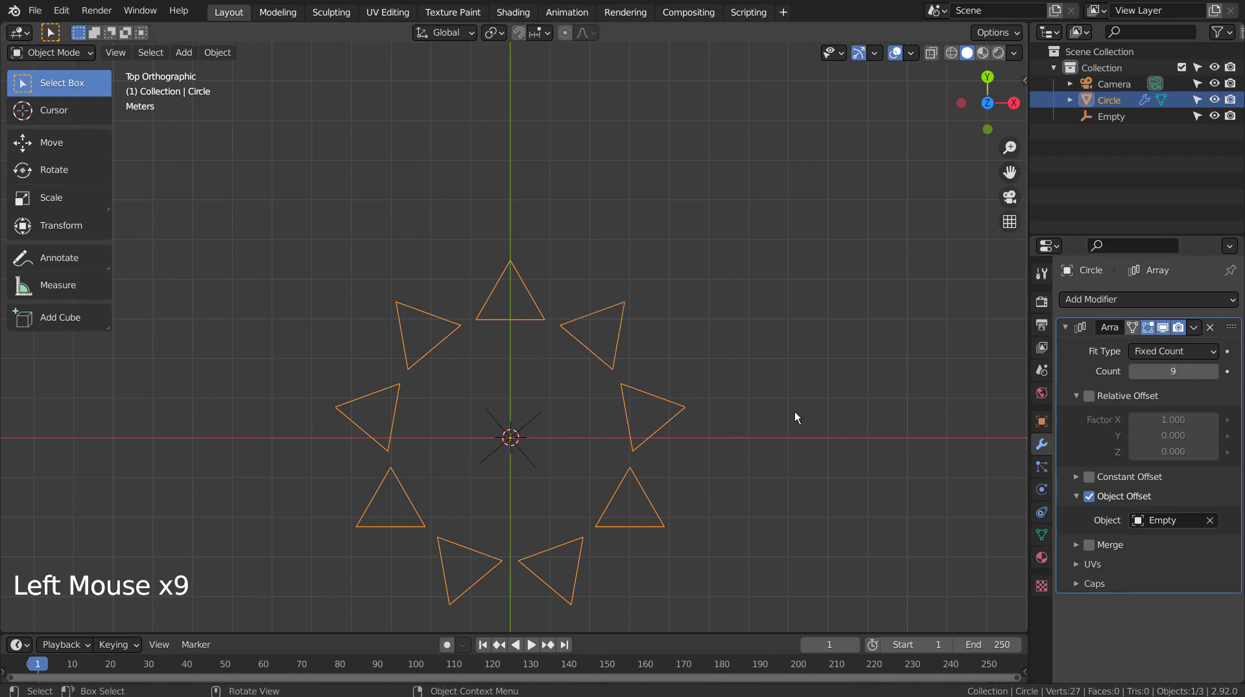
pyautogui.moveTo(769, 560); pyautogui.dragTo(688, 417, button='middle')
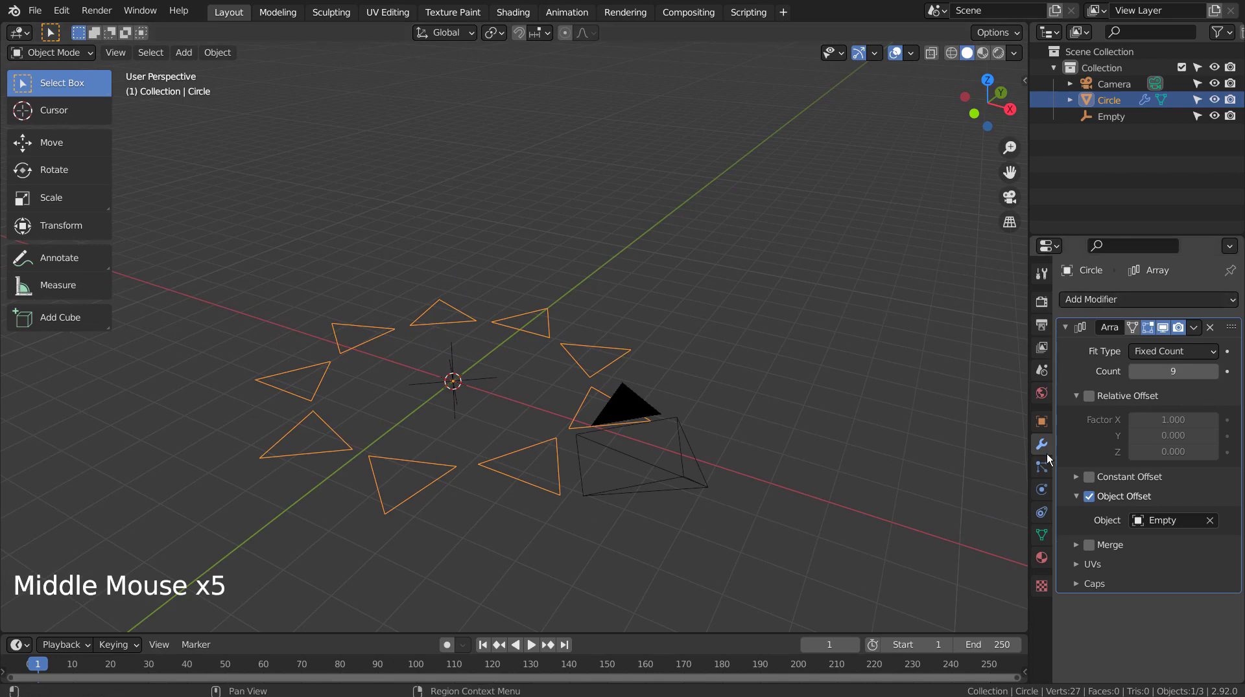
# Add a Screw modifier to the triangle ring.
pyautogui.click(1106, 300)
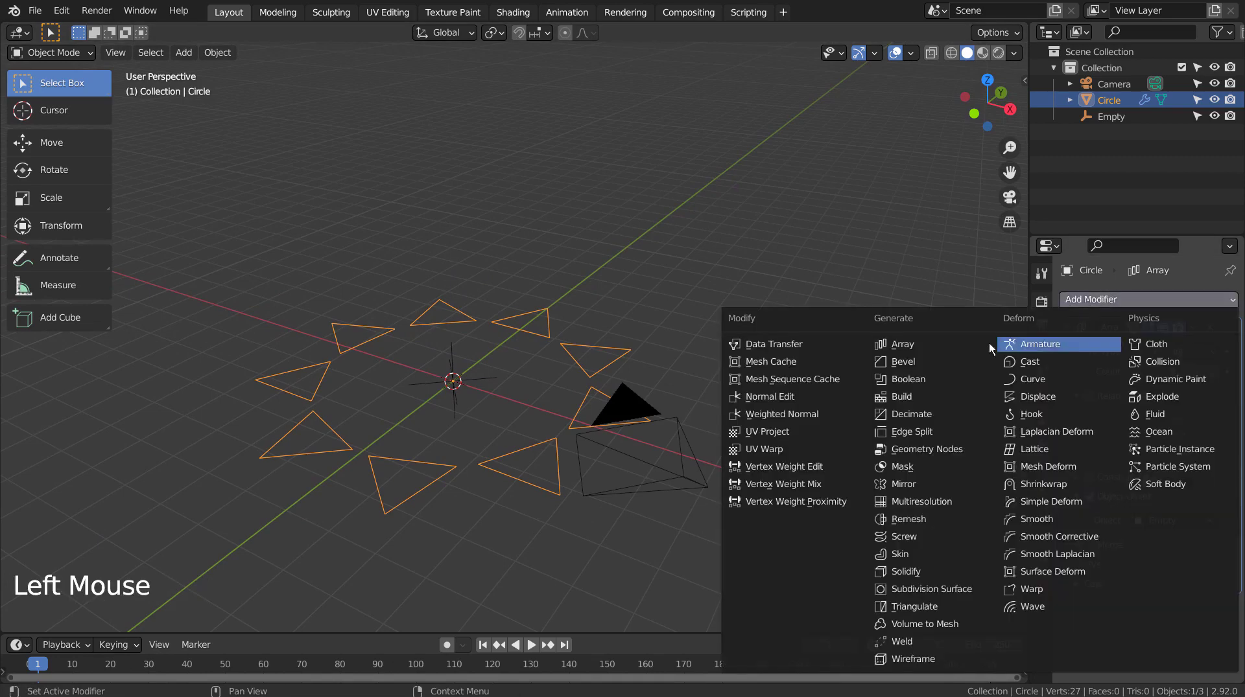
pyautogui.click(940, 537)
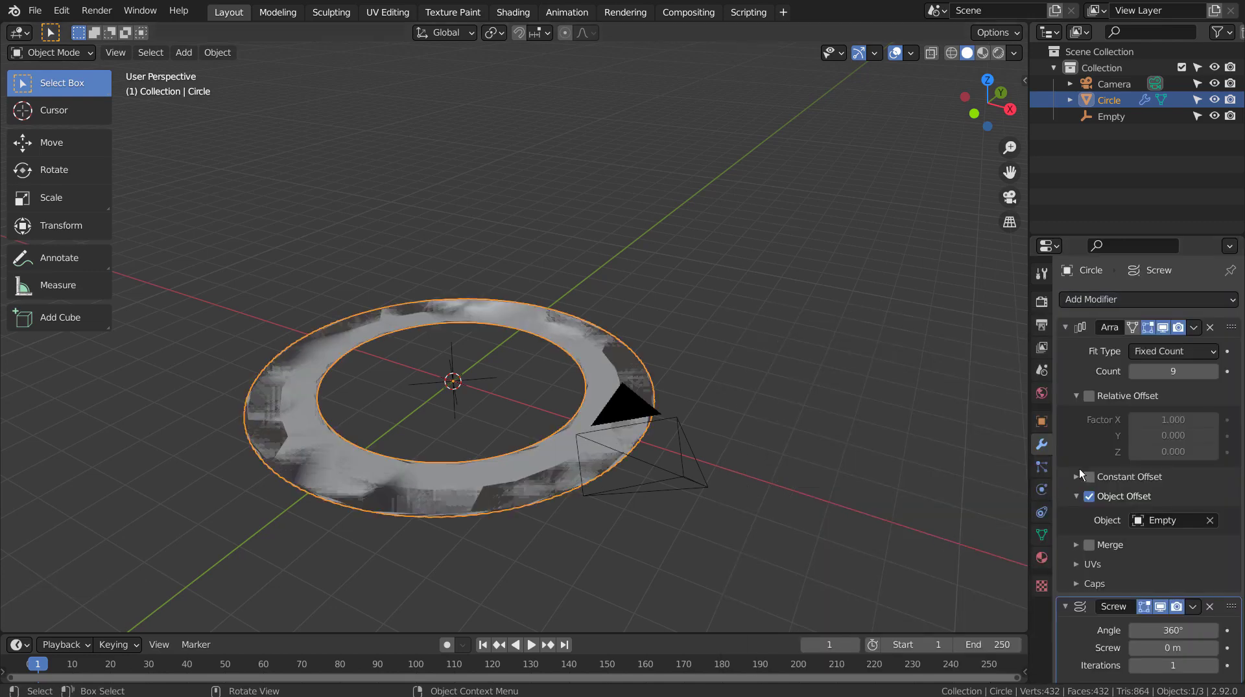
pyautogui.scroll(-6, 1169, 430)
pyautogui.scroll(6, 1170, 452)
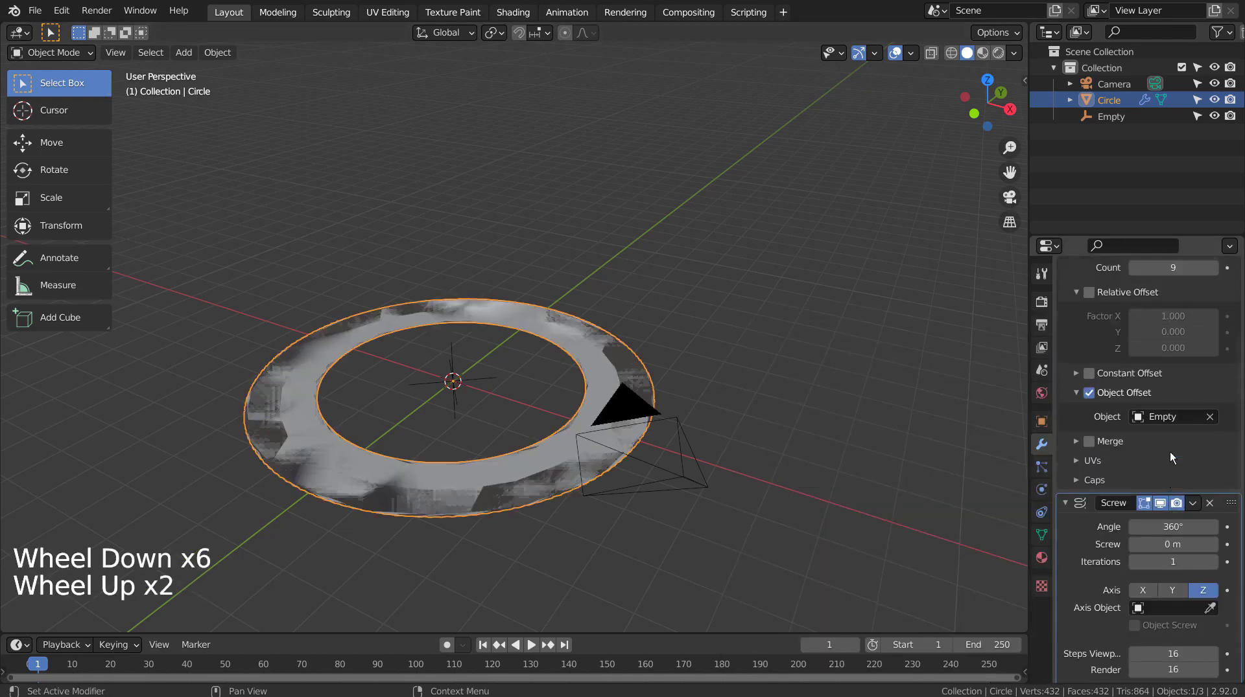
# Set the Screw offset to 35 m, making a tall twisted column.
pyautogui.click(1065, 327)
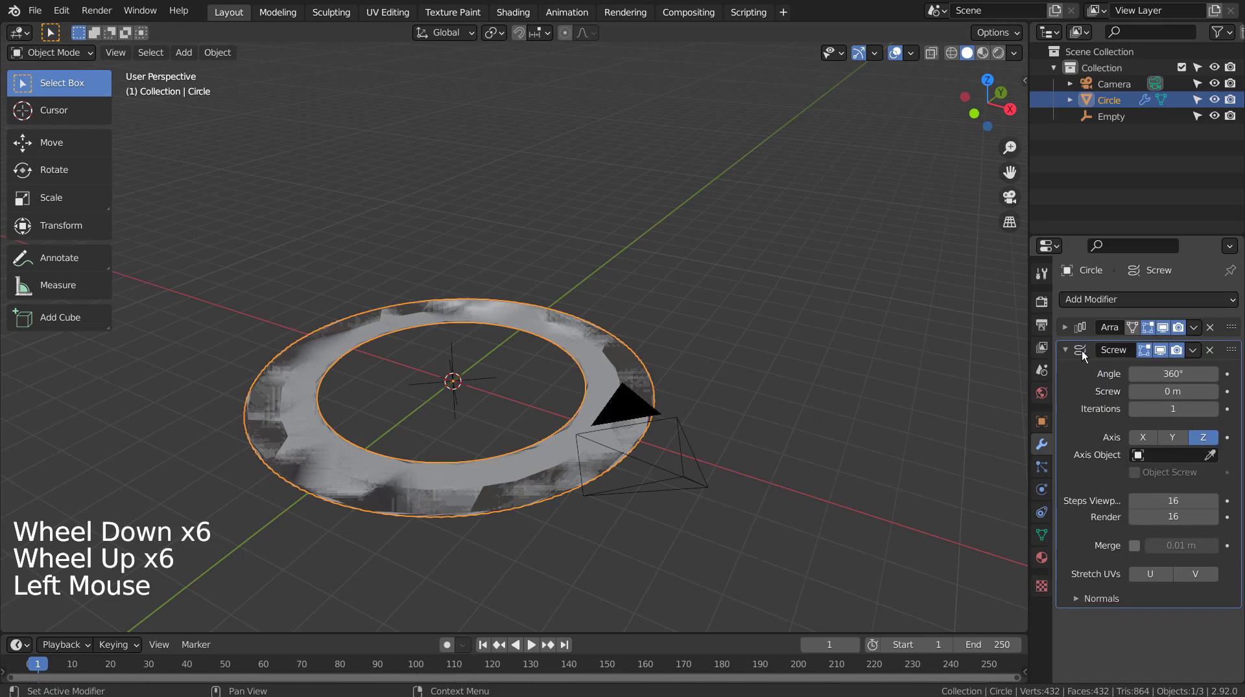
pyautogui.click(1172, 392)
pyautogui.write('35')
pyautogui.press('Return')
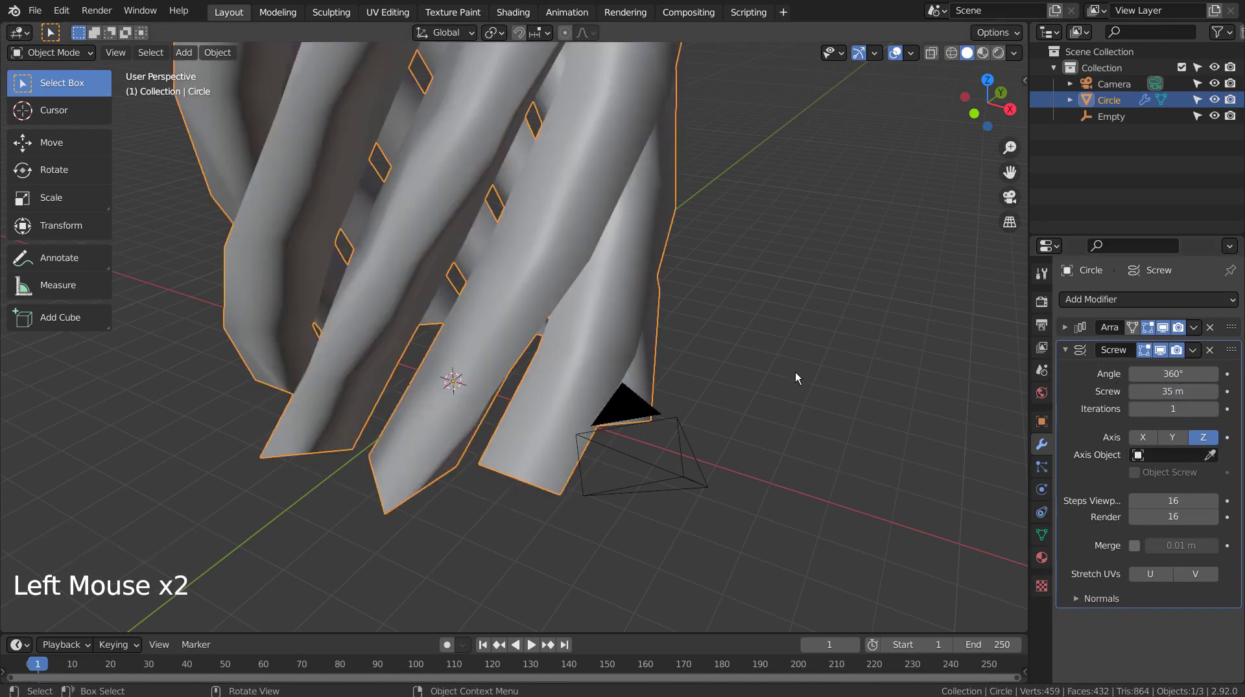
pyautogui.scroll(-11, 794, 370)
pyautogui.keyDown('shift'); pyautogui.moveTo(726, 362); pyautogui.dragTo(546, 375, button='middle'); pyautogui.keyUp('shift')
pyautogui.scroll(5, 546, 374)
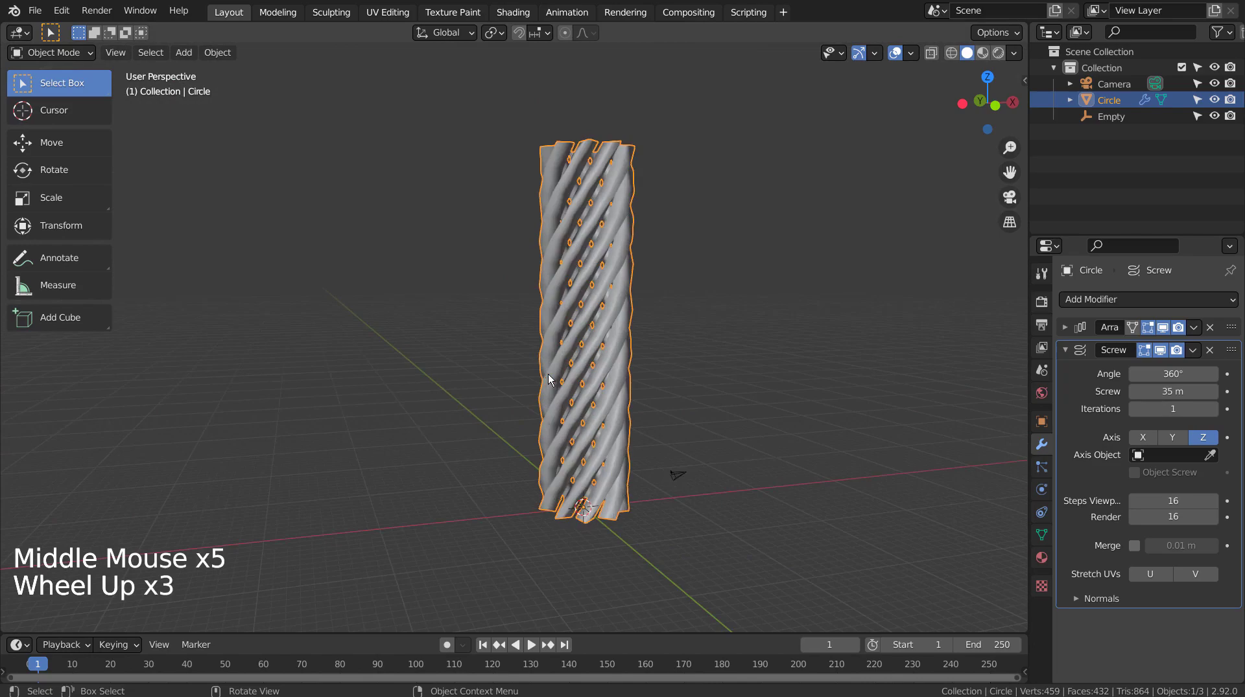
pyautogui.click(671, 292)
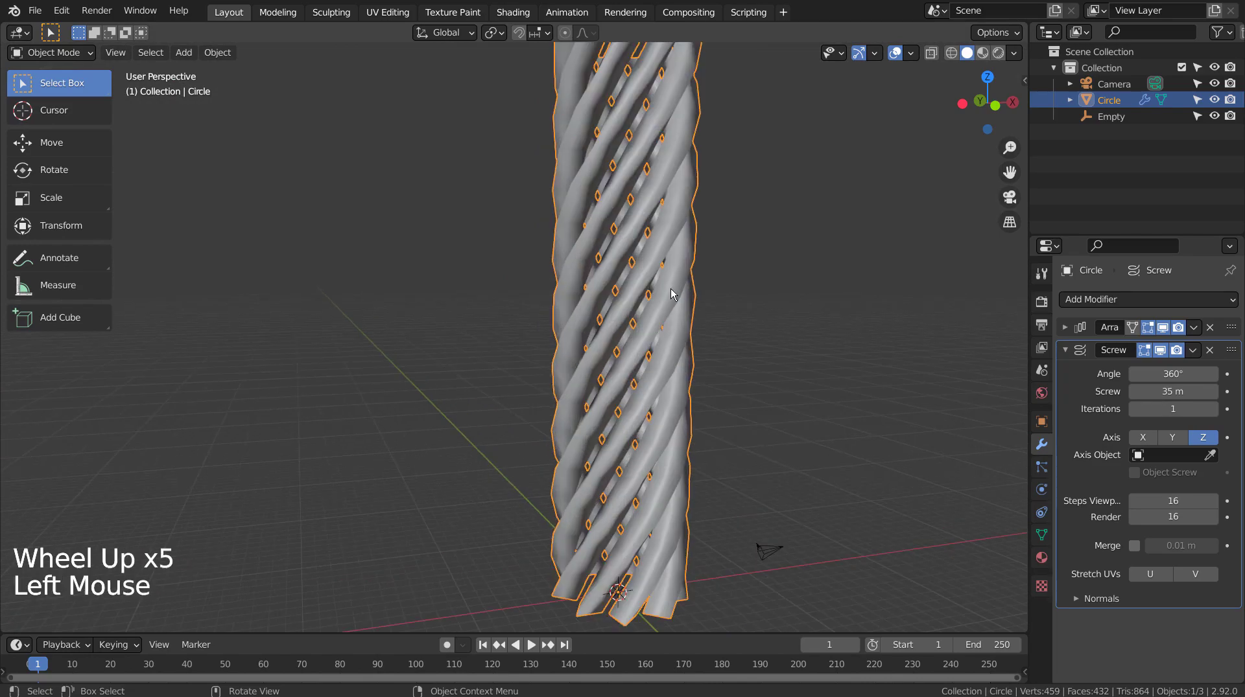
pyautogui.hotkey('ctrl', '3')
pyautogui.moveTo(764, 312); pyautogui.dragTo(667, 561, button='middle')
pyautogui.hotkey('ctrl', 'z')
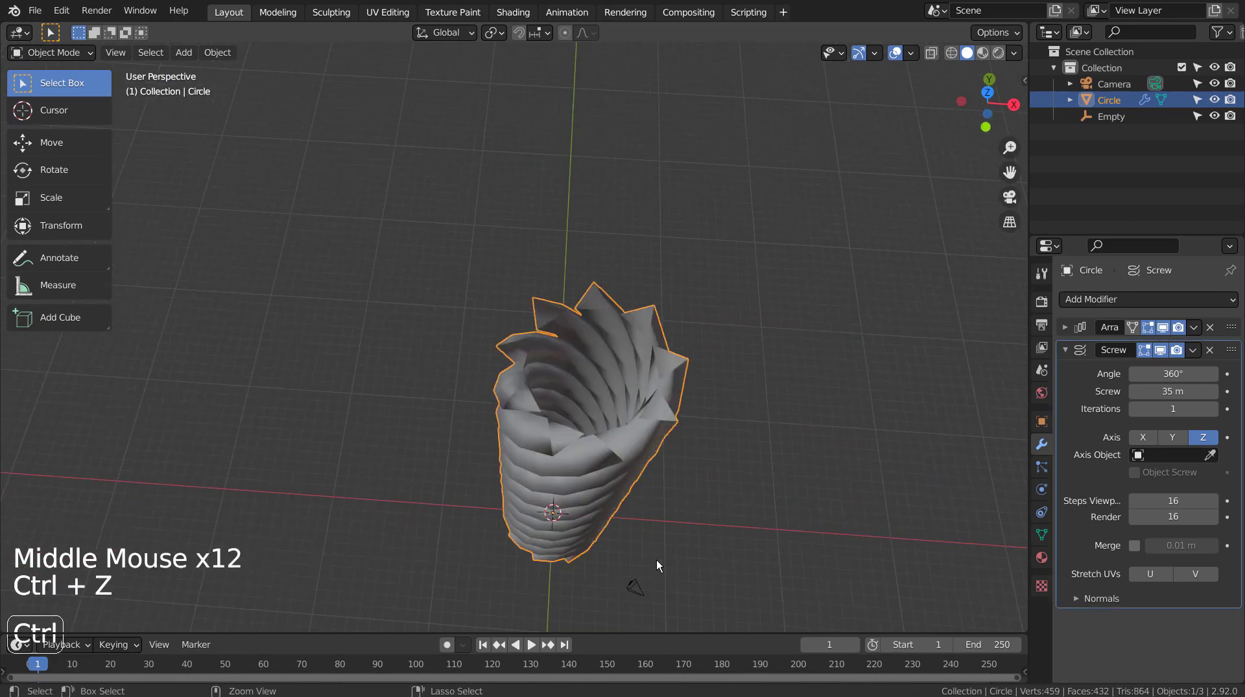
pyautogui.scroll(2, 659, 523)
pyautogui.moveTo(673, 516); pyautogui.dragTo(656, 457, button='middle')
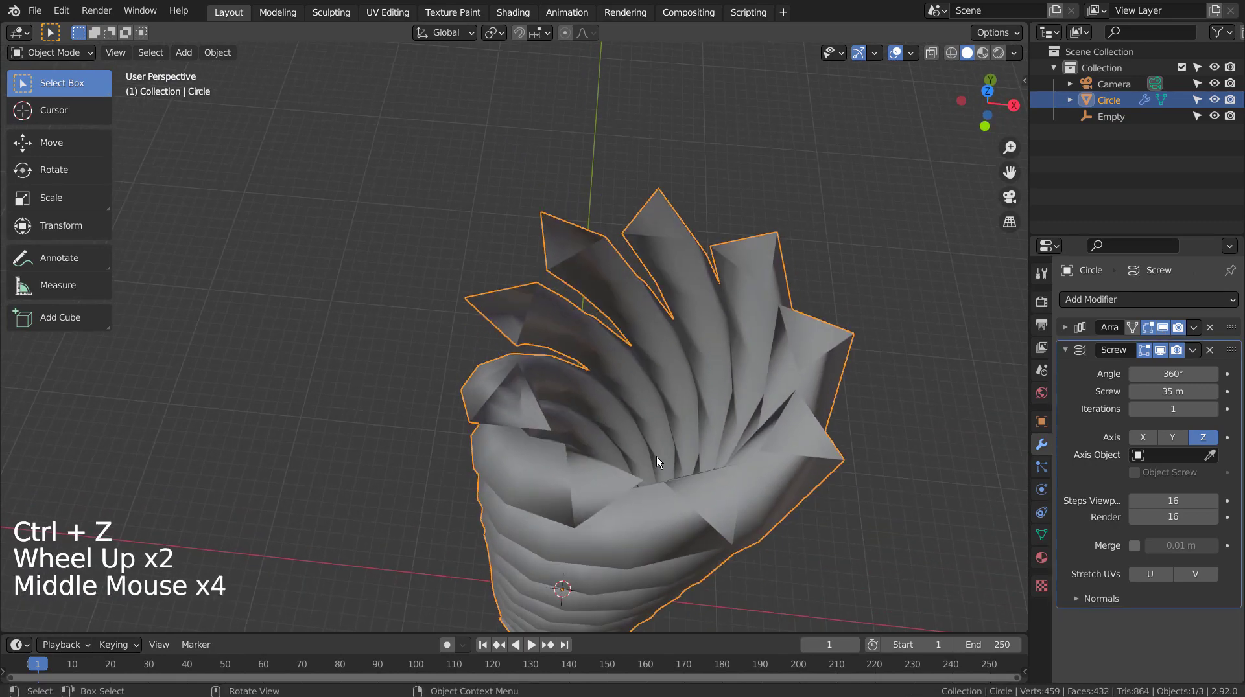
pyautogui.rightClick(677, 395)
pyautogui.click(724, 453)
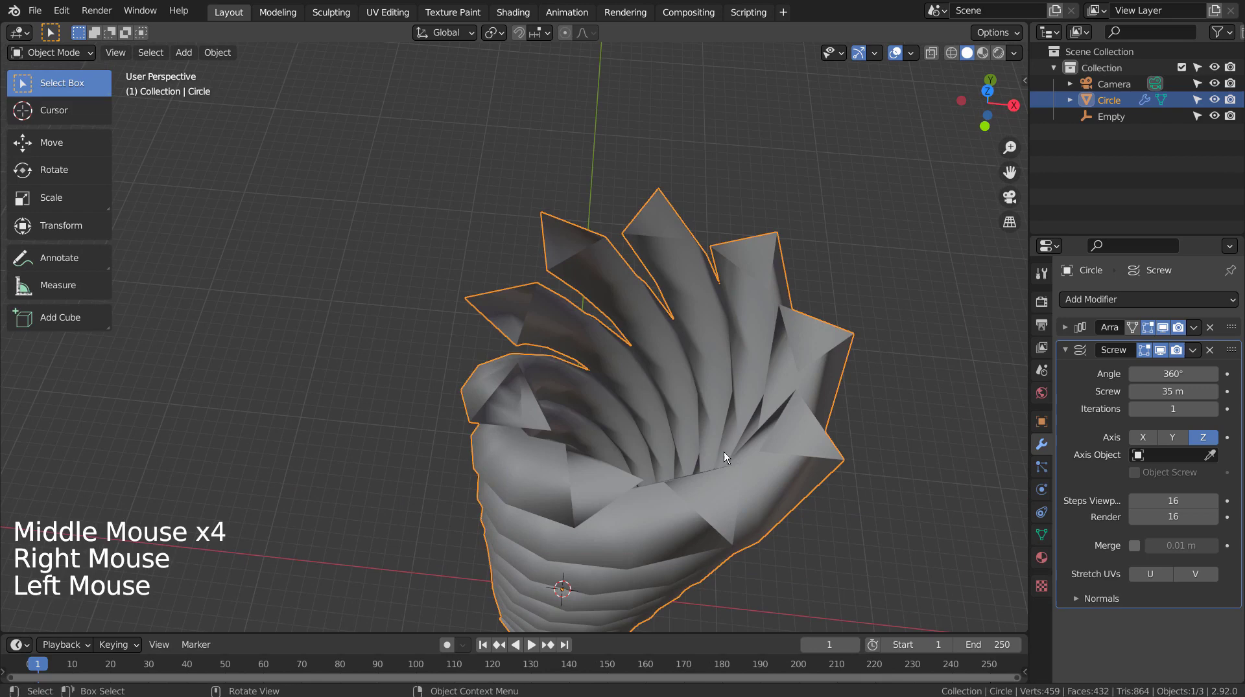
pyautogui.middleClick(779, 446)
pyautogui.middleClick(779, 446)
pyautogui.middleClick(780, 446)
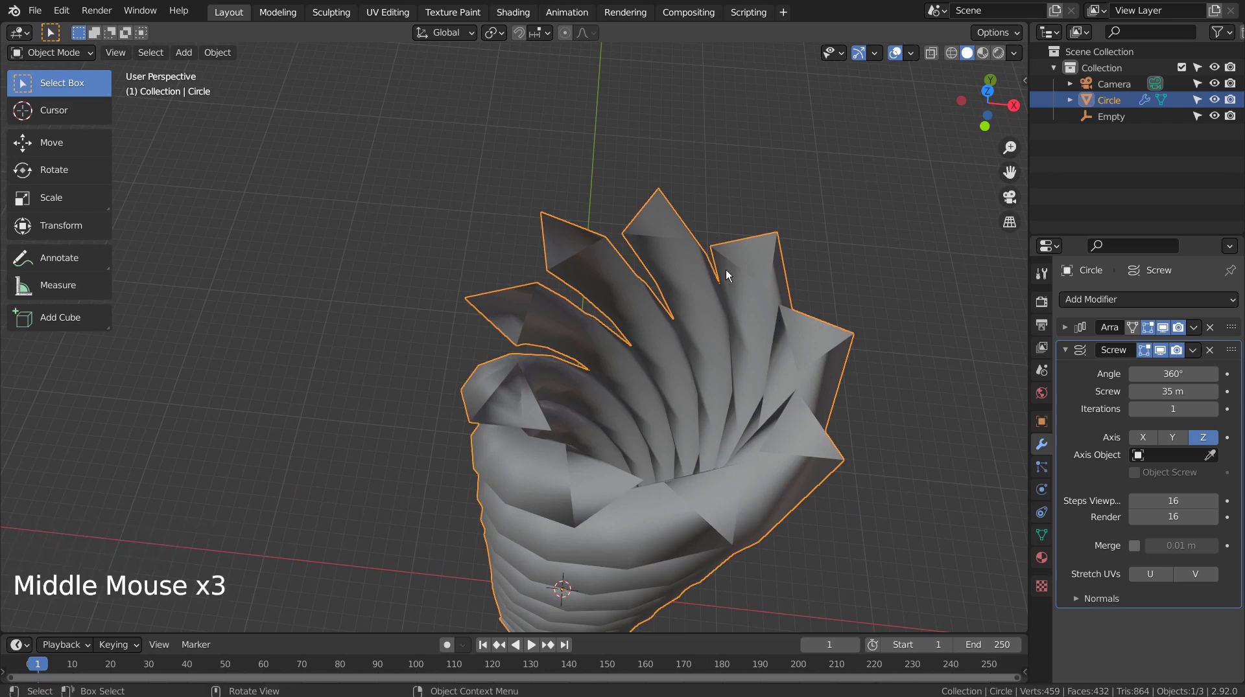
pyautogui.moveTo(725, 270); pyautogui.dragTo(725, 248, button='middle')
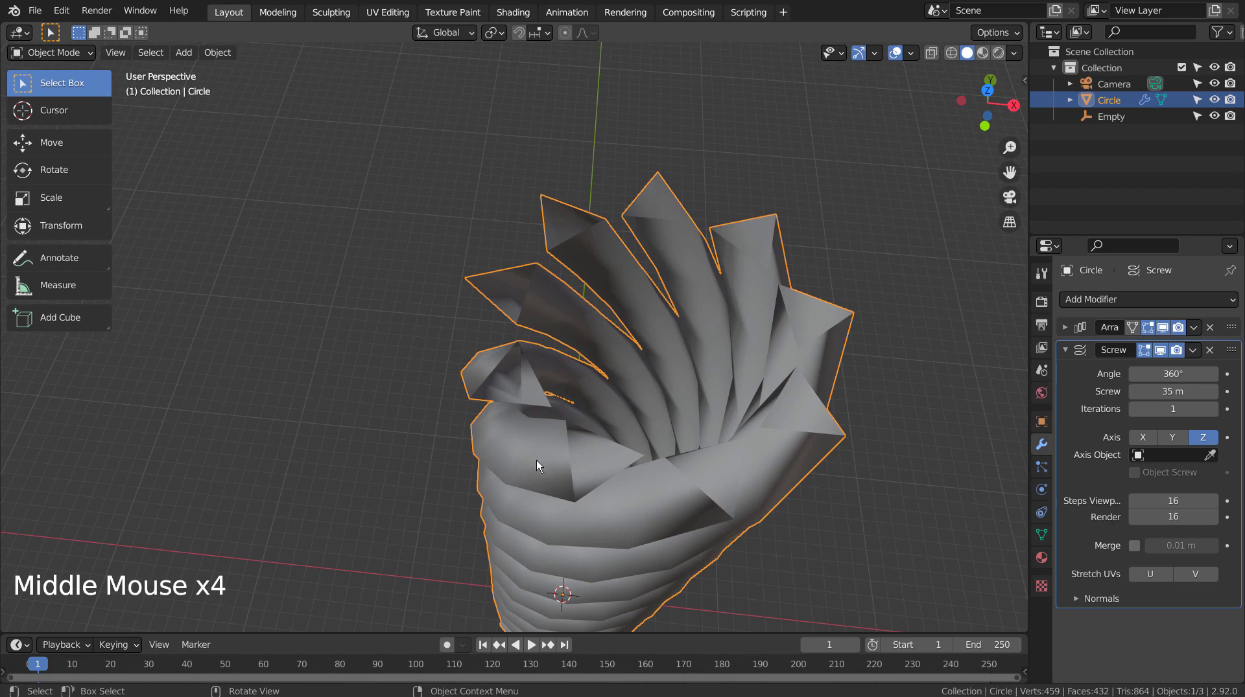
pyautogui.moveTo(660, 305); pyautogui.dragTo(697, 432, button='middle')
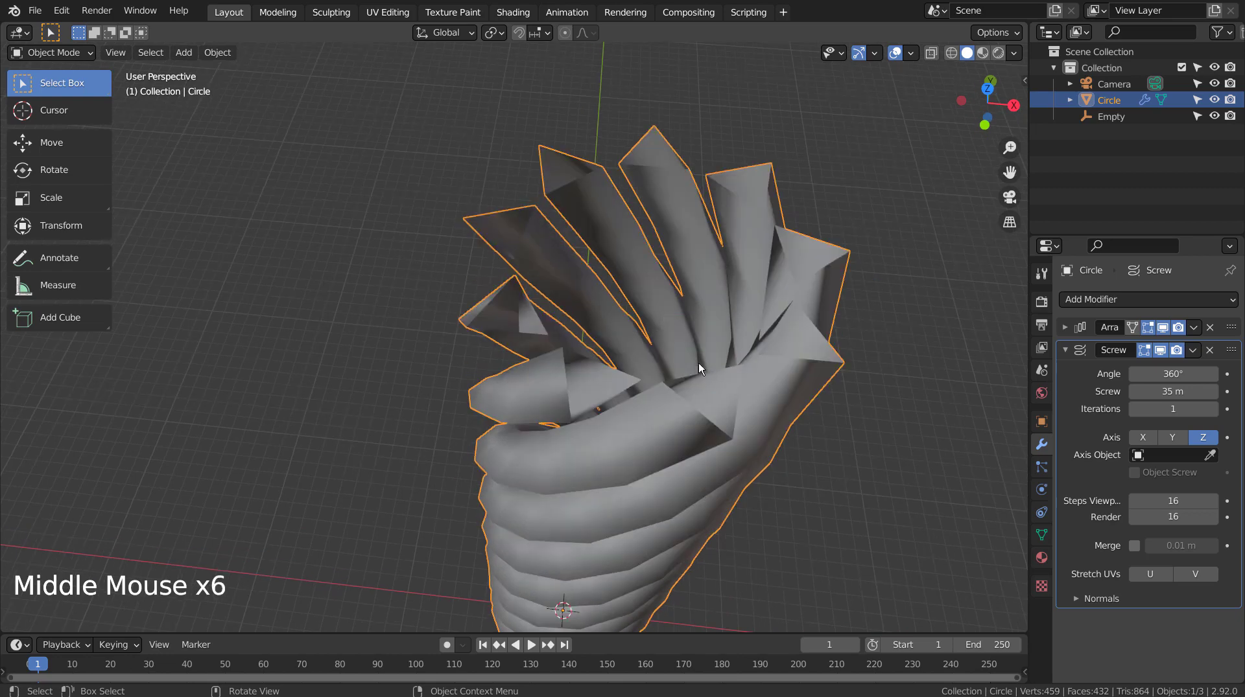
pyautogui.moveTo(698, 368); pyautogui.dragTo(744, 268, button='middle')
pyautogui.moveTo(697, 355); pyautogui.dragTo(694, 232, button='middle')
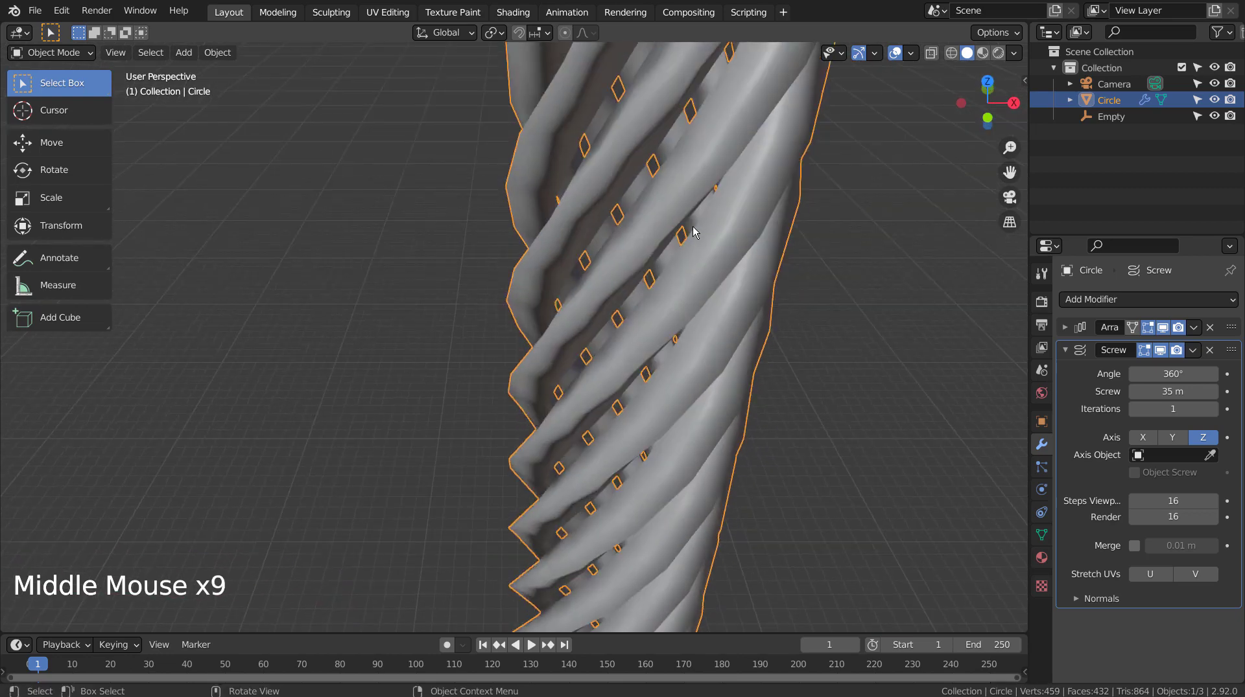
# Smooth the lattice column with a level-3 Subdivision modifier via Ctrl+3.
pyautogui.hotkey('ctrl', '3')
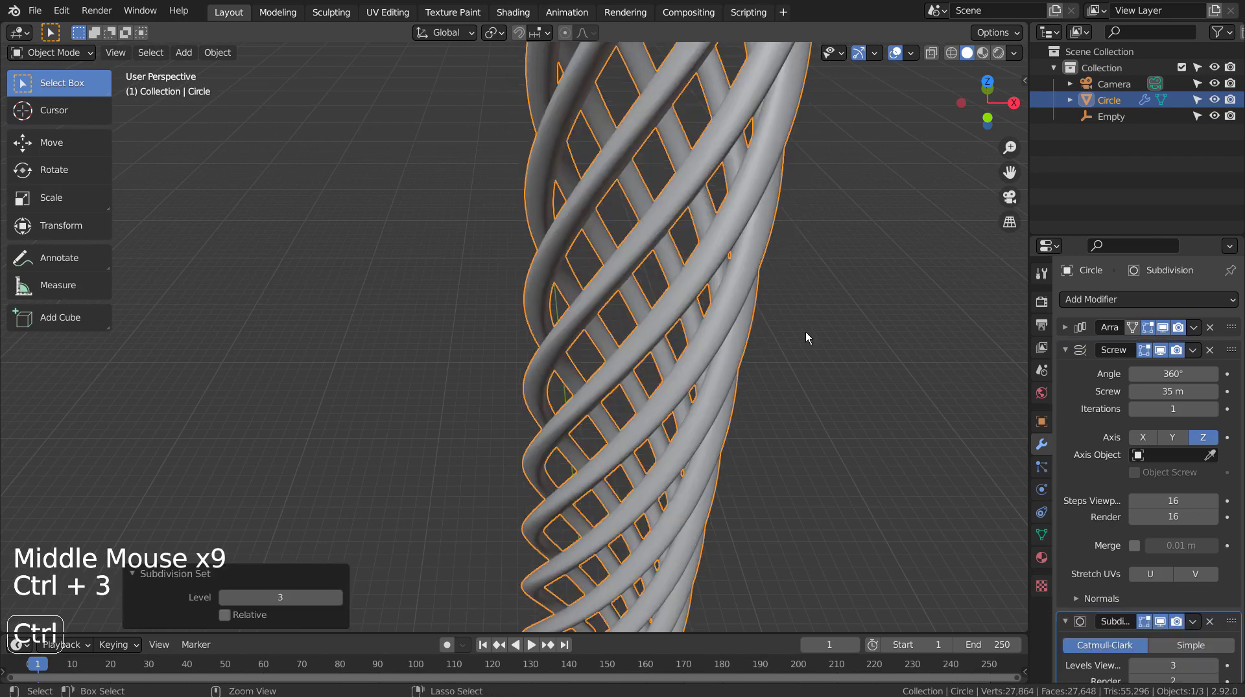
pyautogui.moveTo(803, 417); pyautogui.dragTo(698, 440, button='middle')
pyautogui.scroll(-4, 744, 422)
pyautogui.scroll(-1, 744, 417)
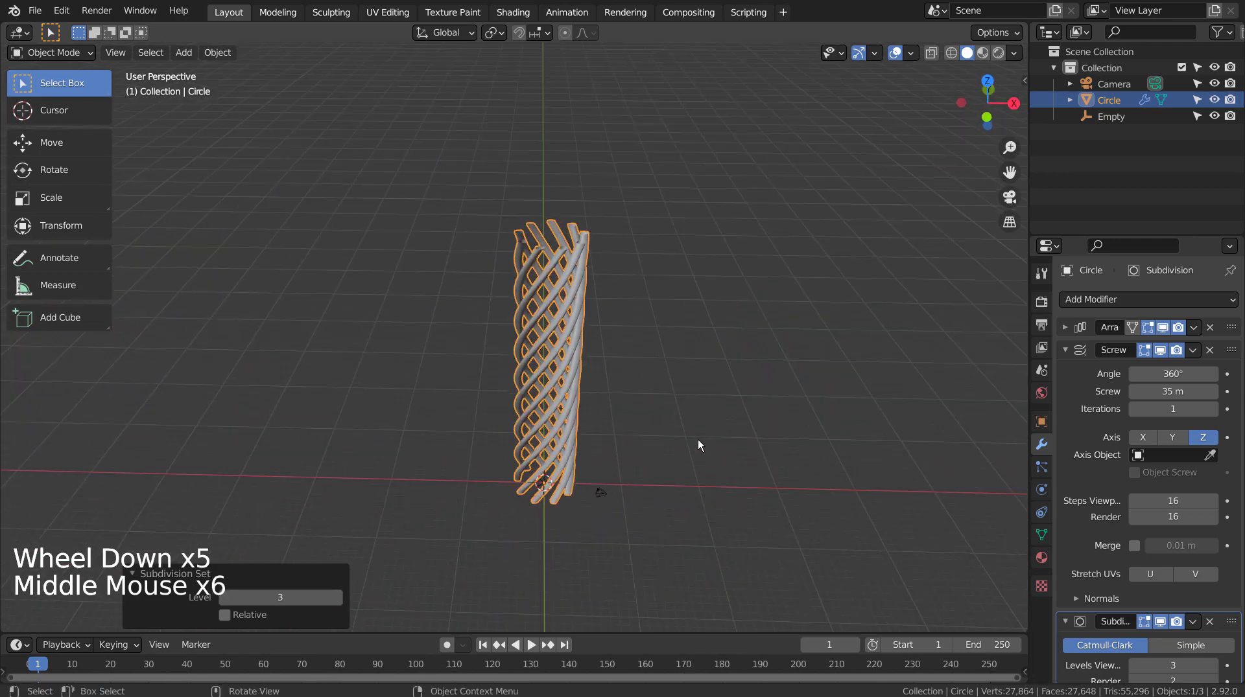
# In front view, set the Screw offset to 55 m and collapse the modifier panels.
pyautogui.press('KP_1')
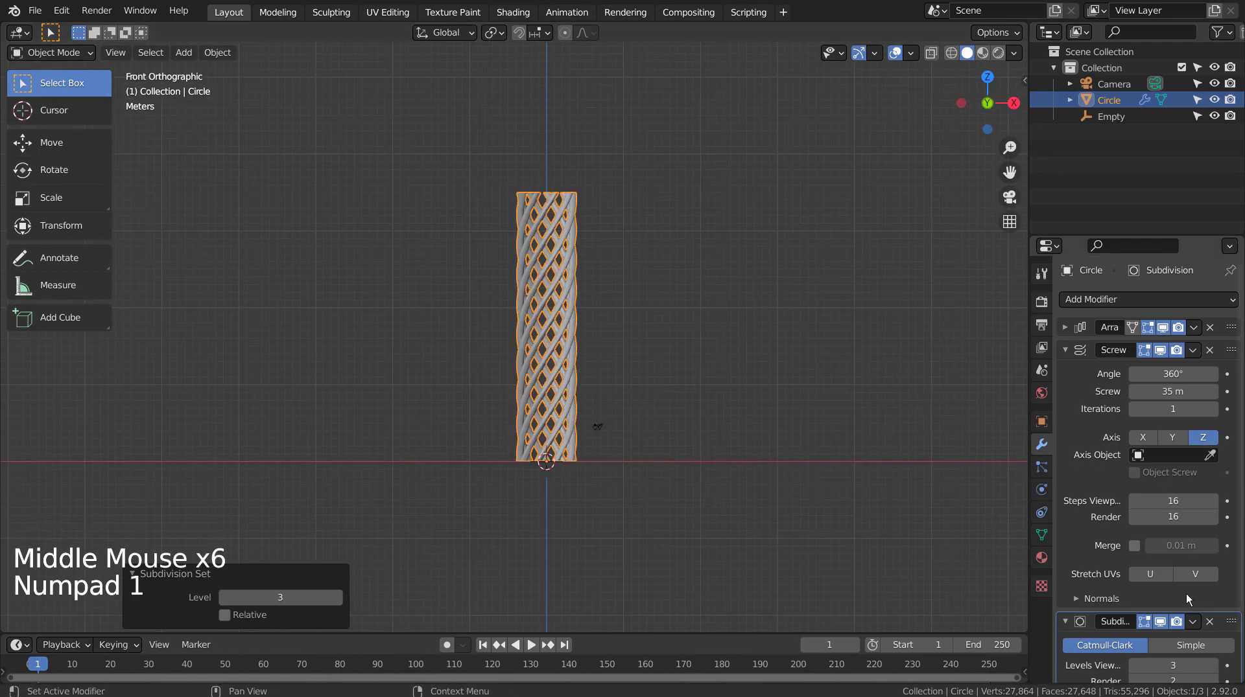
pyautogui.click(1167, 391)
pyautogui.write('55')
pyautogui.press('Return')
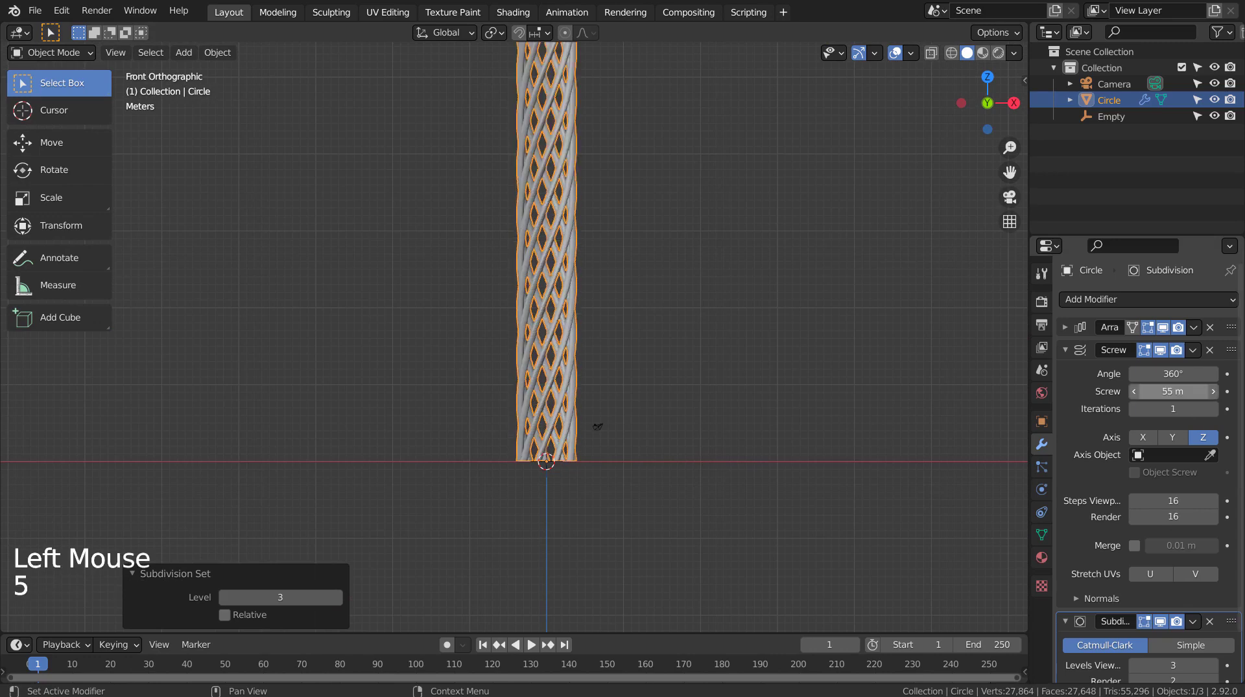
pyautogui.scroll(4, 769, 342)
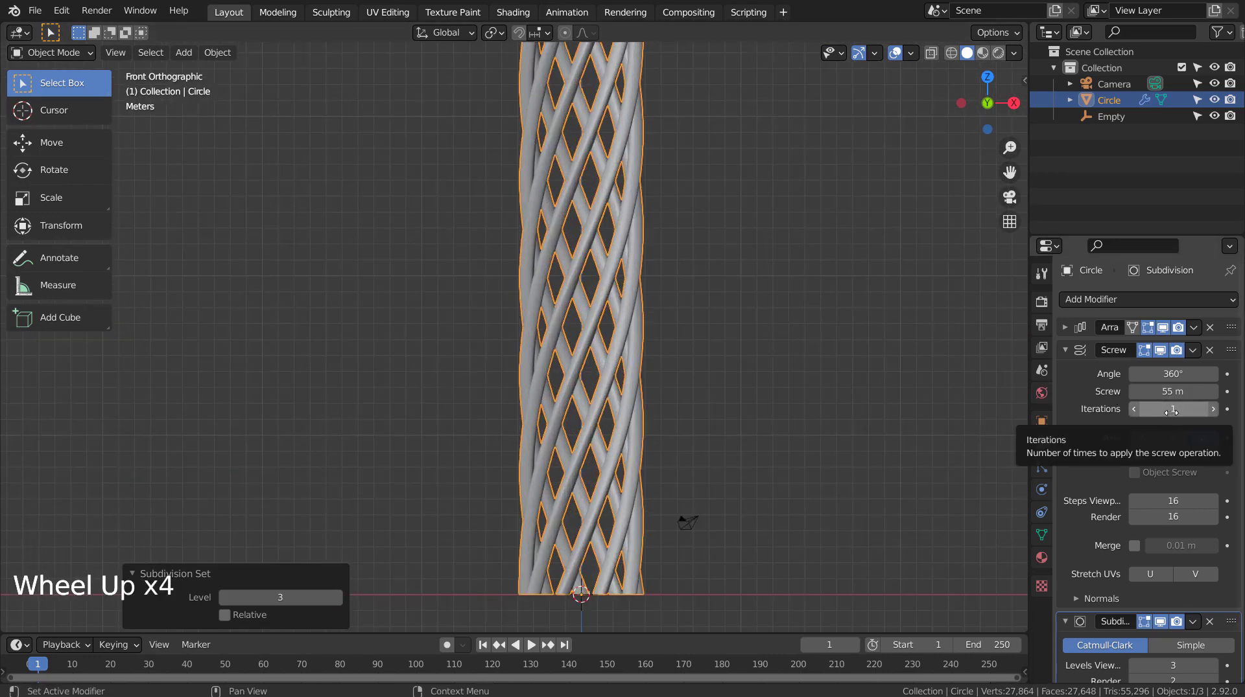
pyautogui.click(1065, 622)
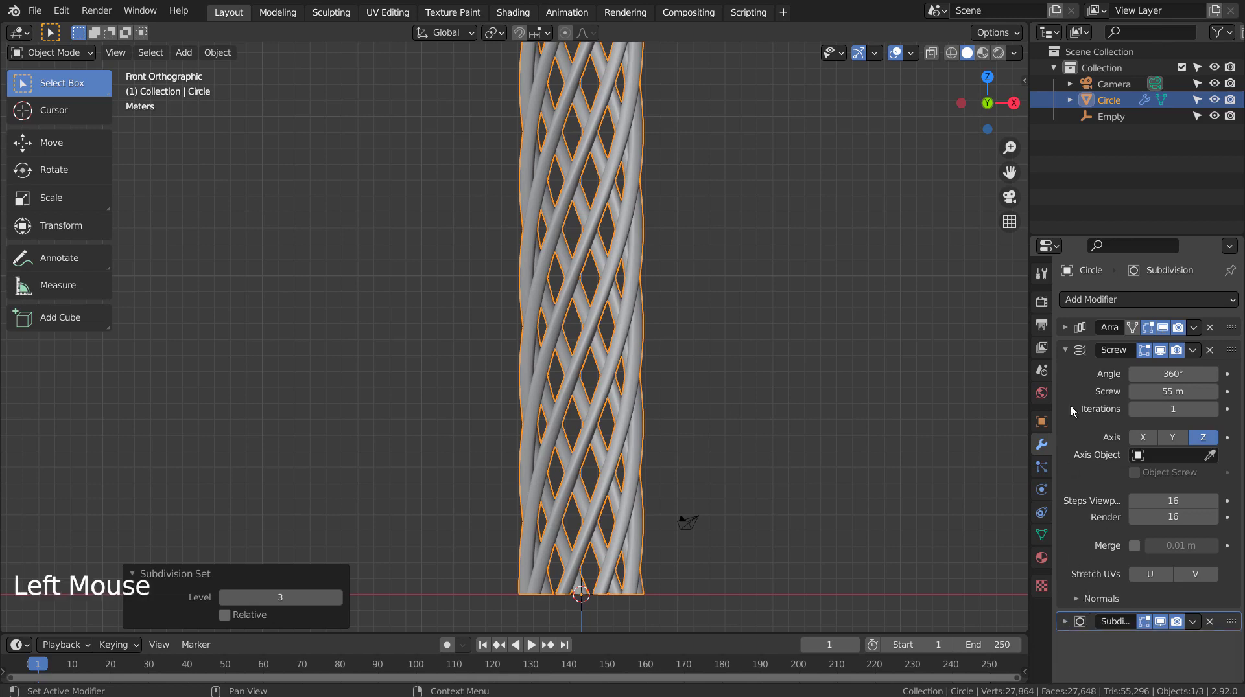
pyautogui.click(1065, 350)
# Apply the Array and Screw modifiers and remove the Subdivision modifier.
pyautogui.click(1083, 328)
pyautogui.hotkey('ctrl', 'a')
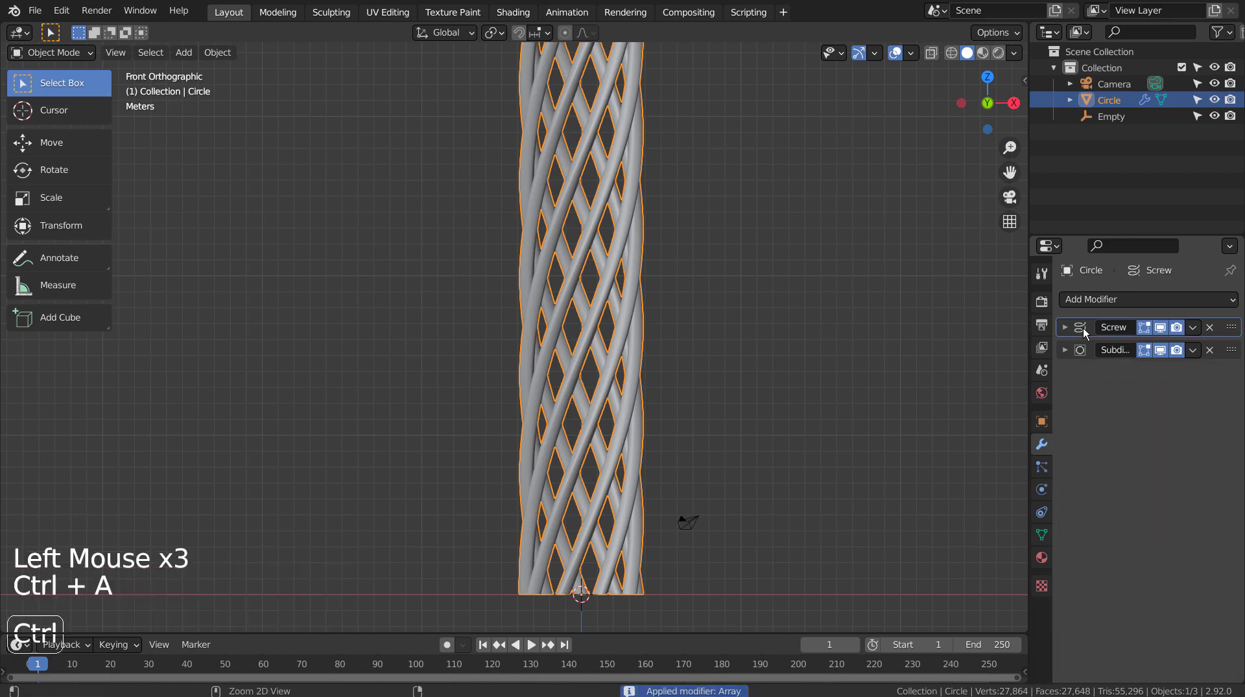
pyautogui.hotkey('ctrl', 'a')
pyautogui.click(1066, 327)
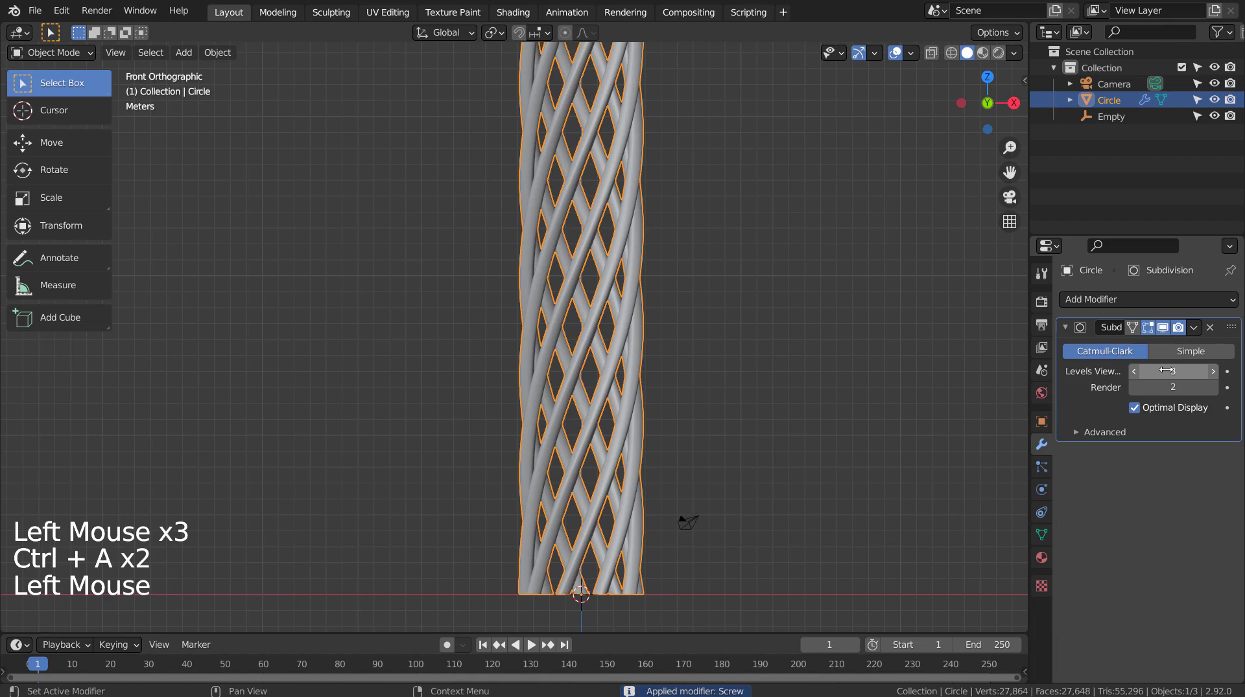
pyautogui.click(1210, 328)
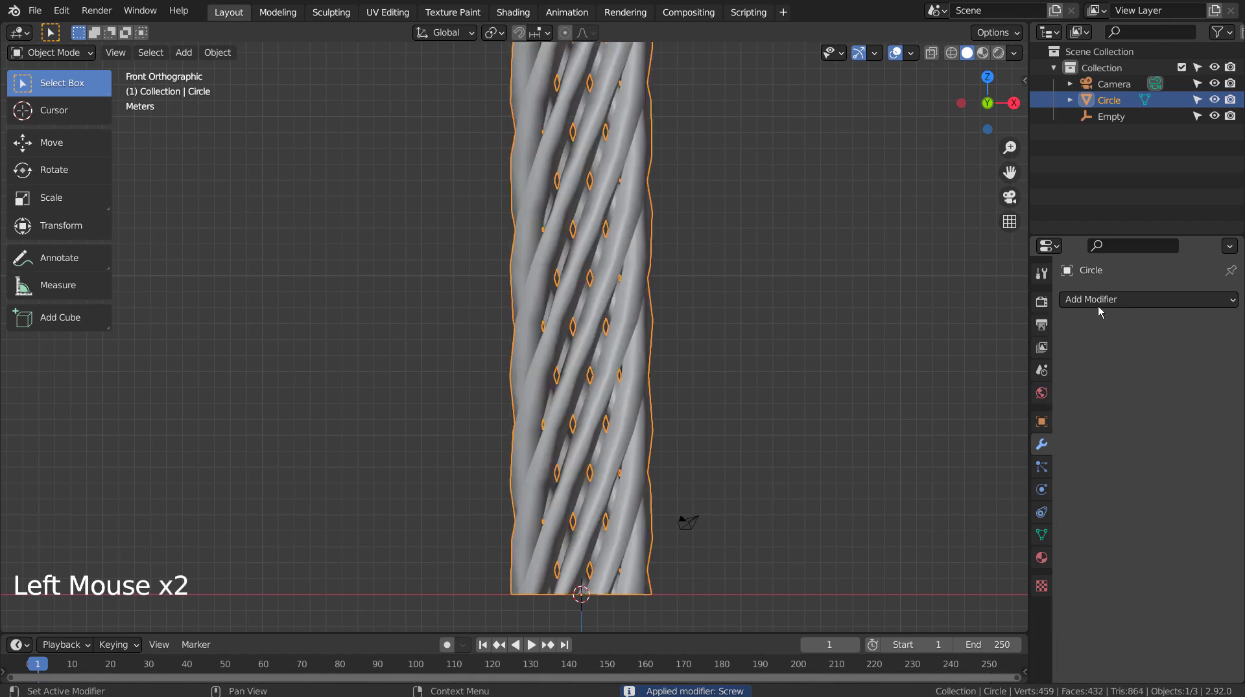
pyautogui.keyDown('shift'); pyautogui.moveTo(855, 316); pyautogui.dragTo(792, 387, button='middle'); pyautogui.keyUp('shift')
pyautogui.press('KP_1')
pyautogui.scroll(-3, 792, 387)
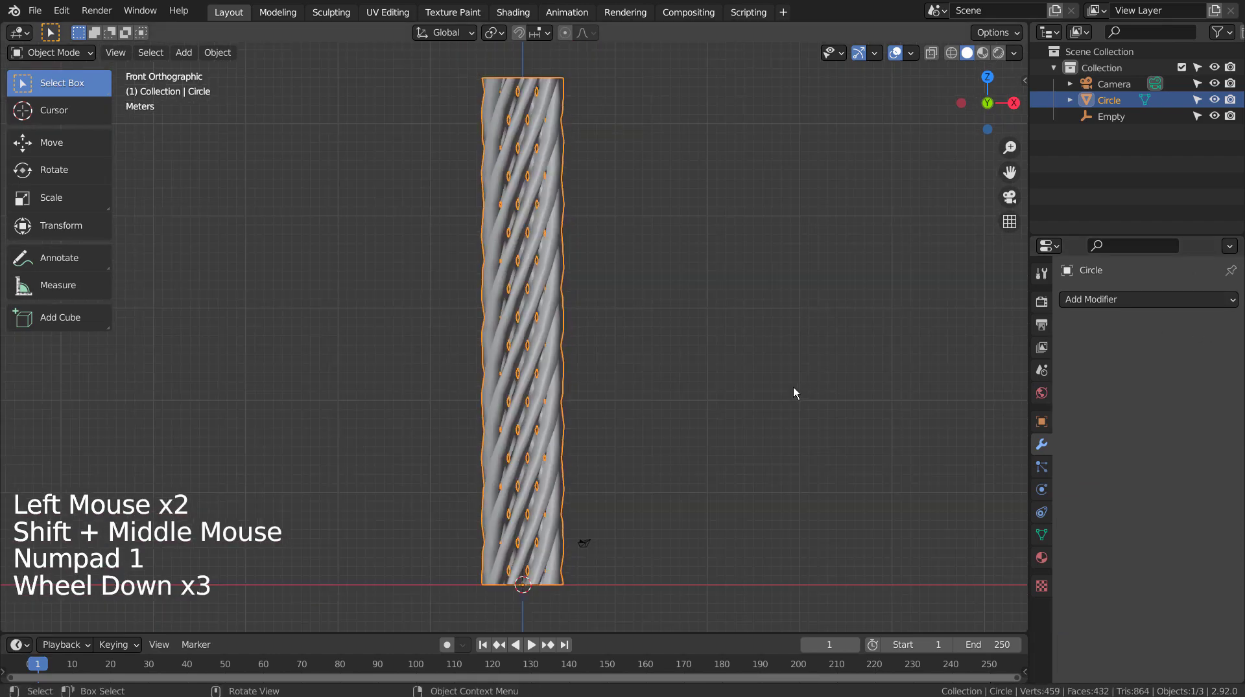
# In Edit Mode wireframe, box-select the vertices around the column's middle.
pyautogui.press('Tab')
pyautogui.press('1')
pyautogui.hotkey('shift', 'z')
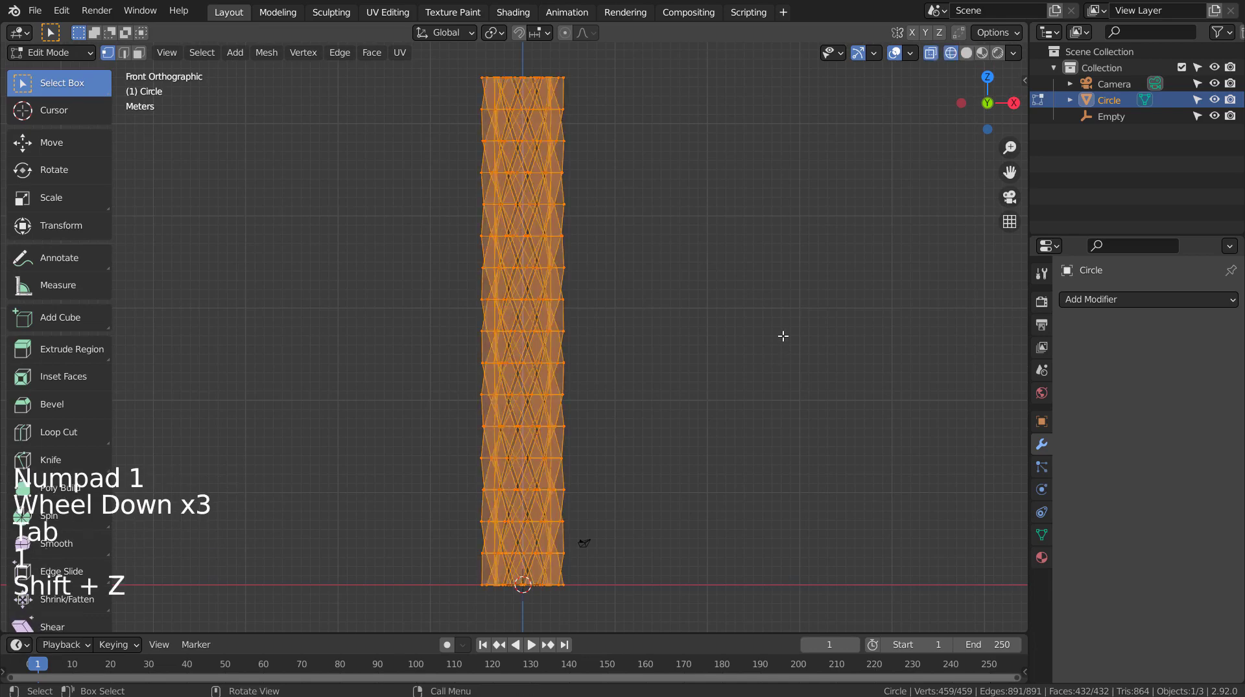
pyautogui.click(445, 326)
pyautogui.press('b')
pyautogui.moveTo(431, 280); pyautogui.dragTo(585, 344)
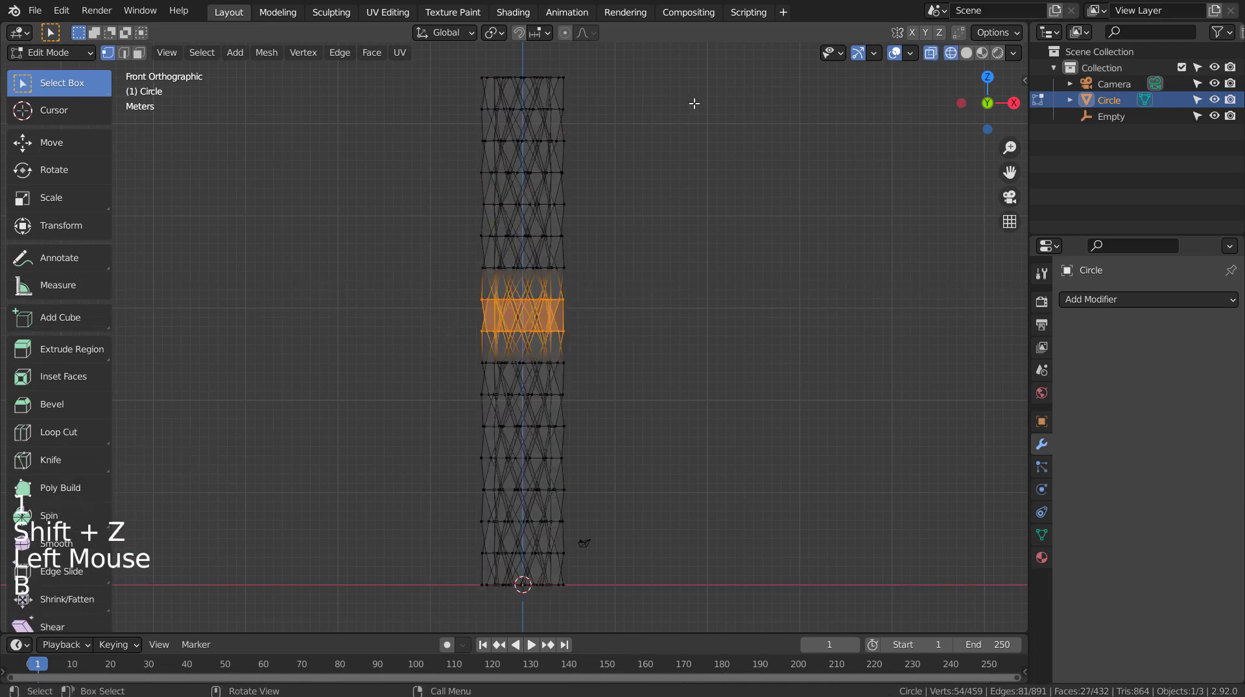
# Scale the middle vertices outward with proportional editing to create a barrel bulge.
pyautogui.click(565, 33)
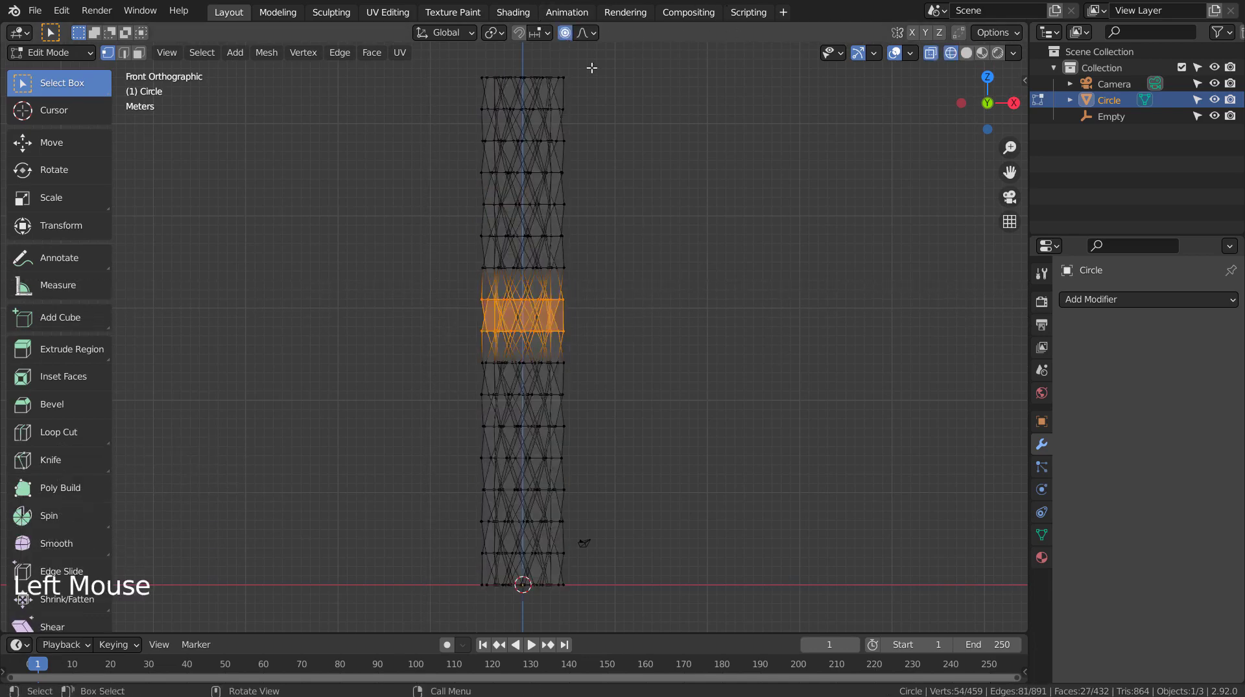
pyautogui.press('s')
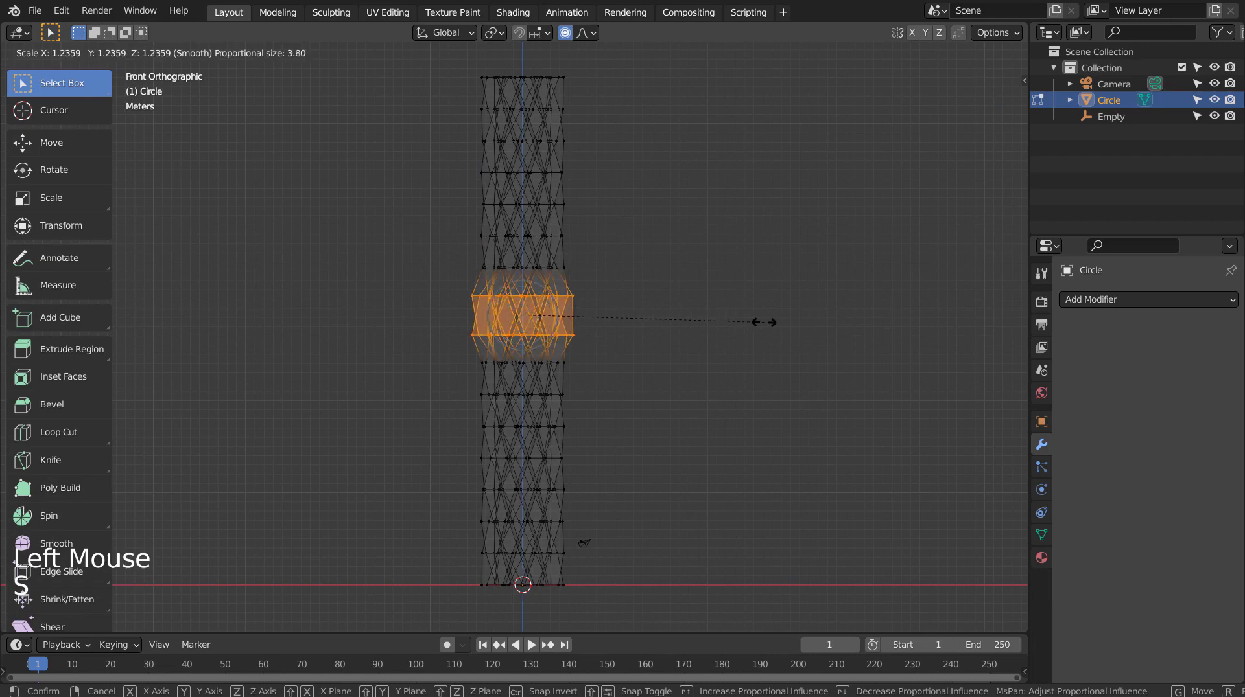
pyautogui.scroll(-19, 772, 322)
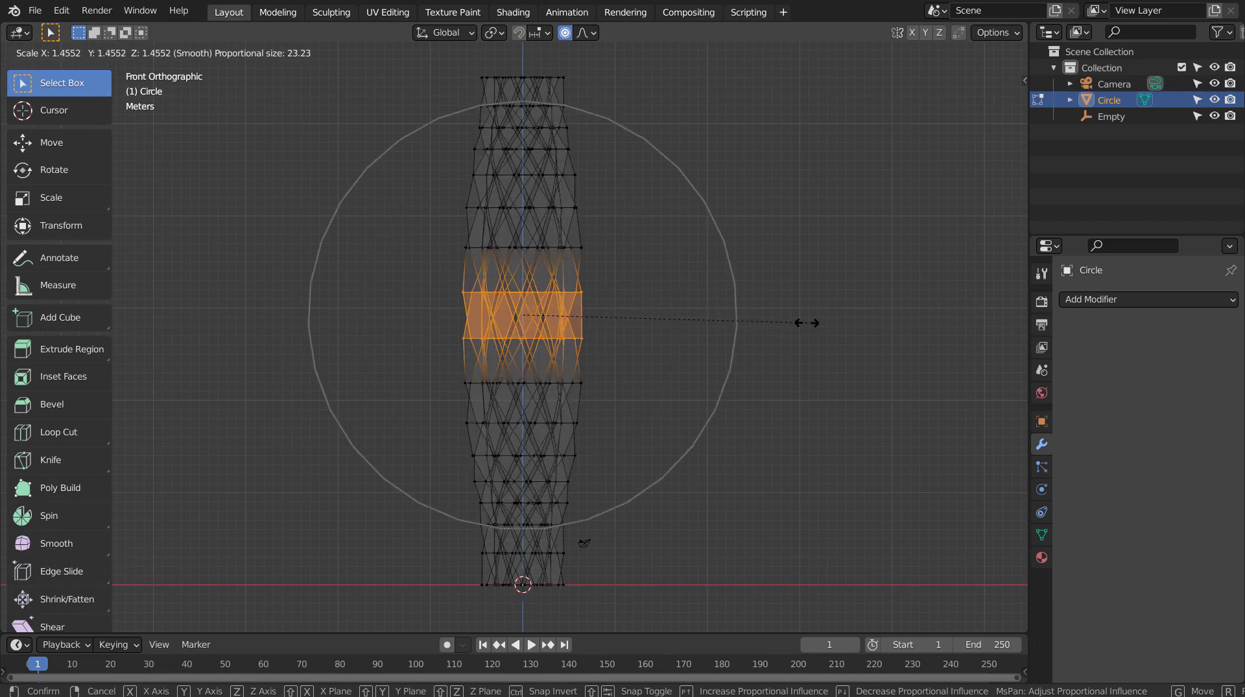
pyautogui.scroll(-3, 807, 322)
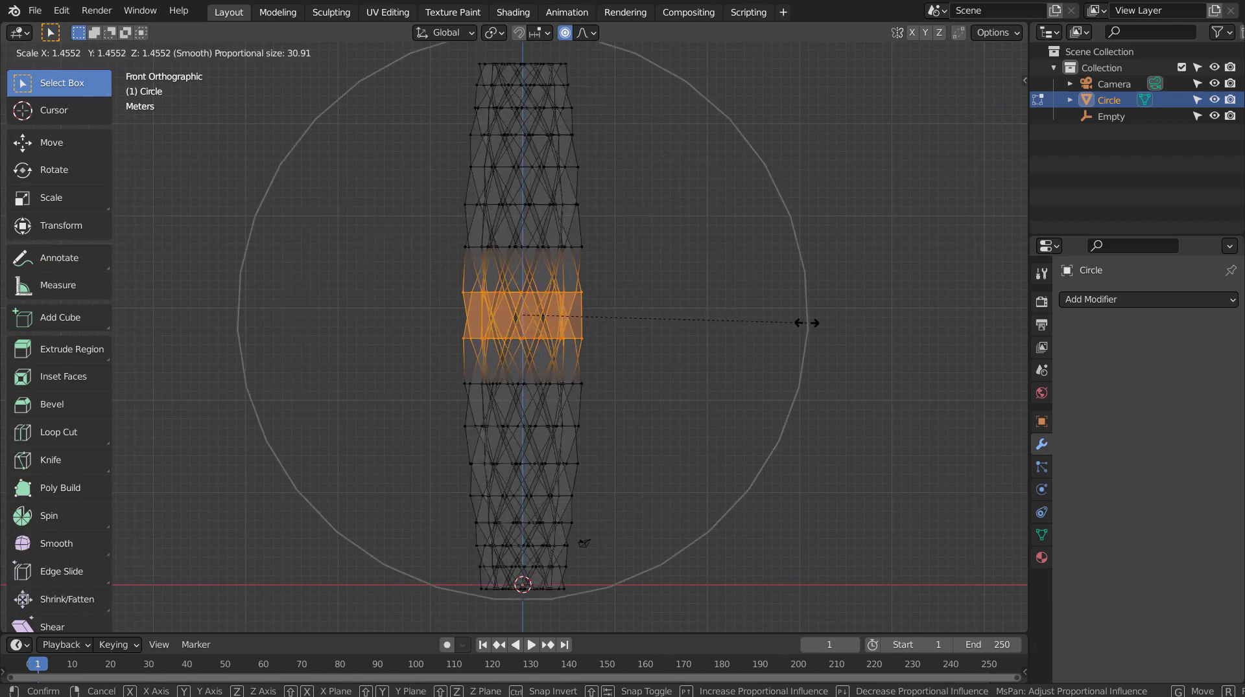
pyautogui.click(886, 325)
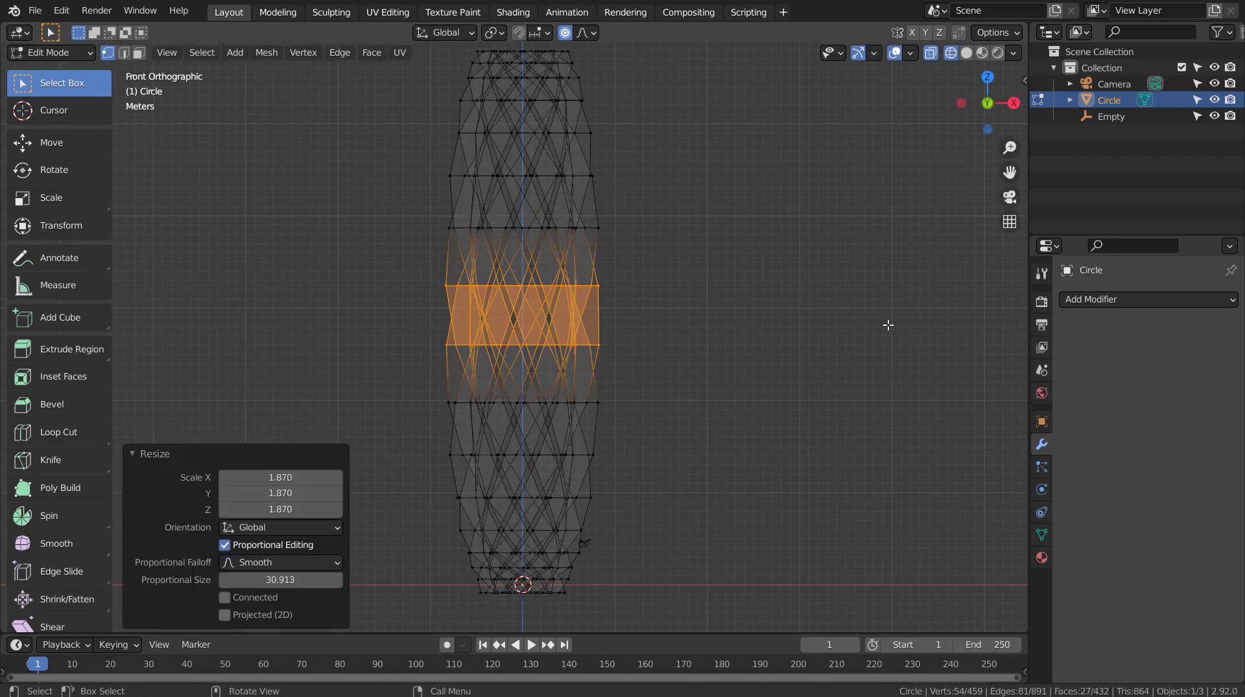
pyautogui.press('Tab')
pyautogui.hotkey('shift', 'z')
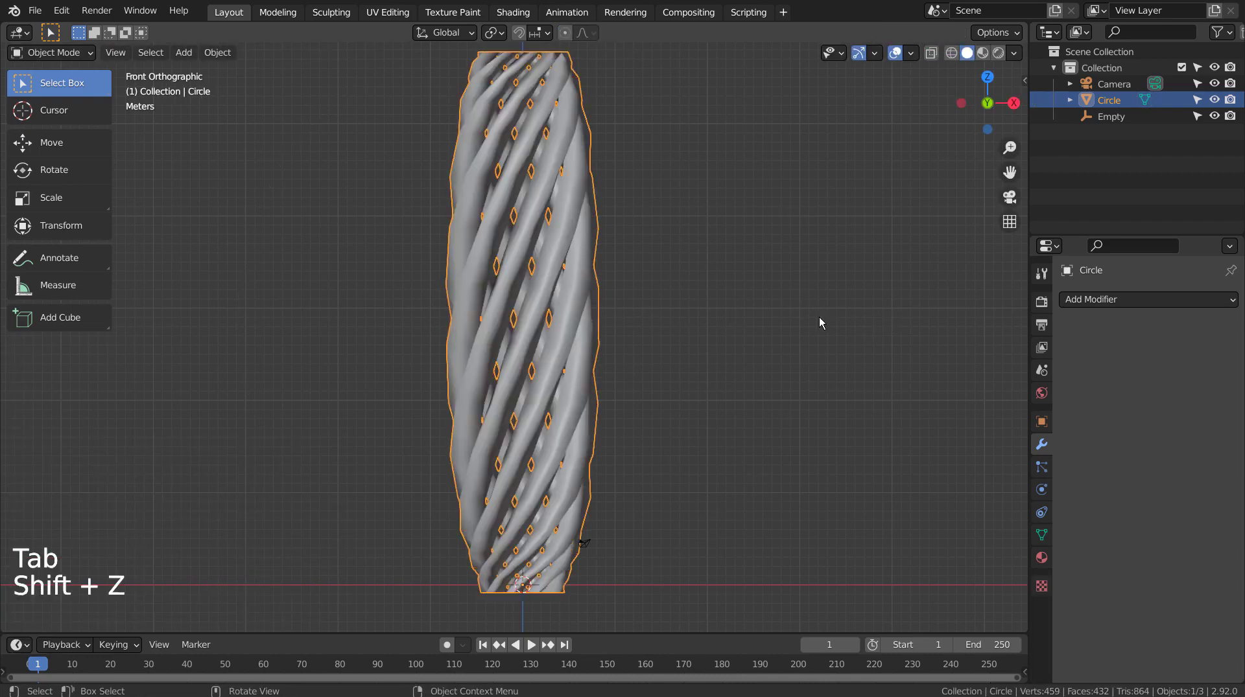
# Undo and redo the proportional scaling of the middle, then return to Object Mode.
pyautogui.hotkey('ctrl', 'z')
pyautogui.press('s')
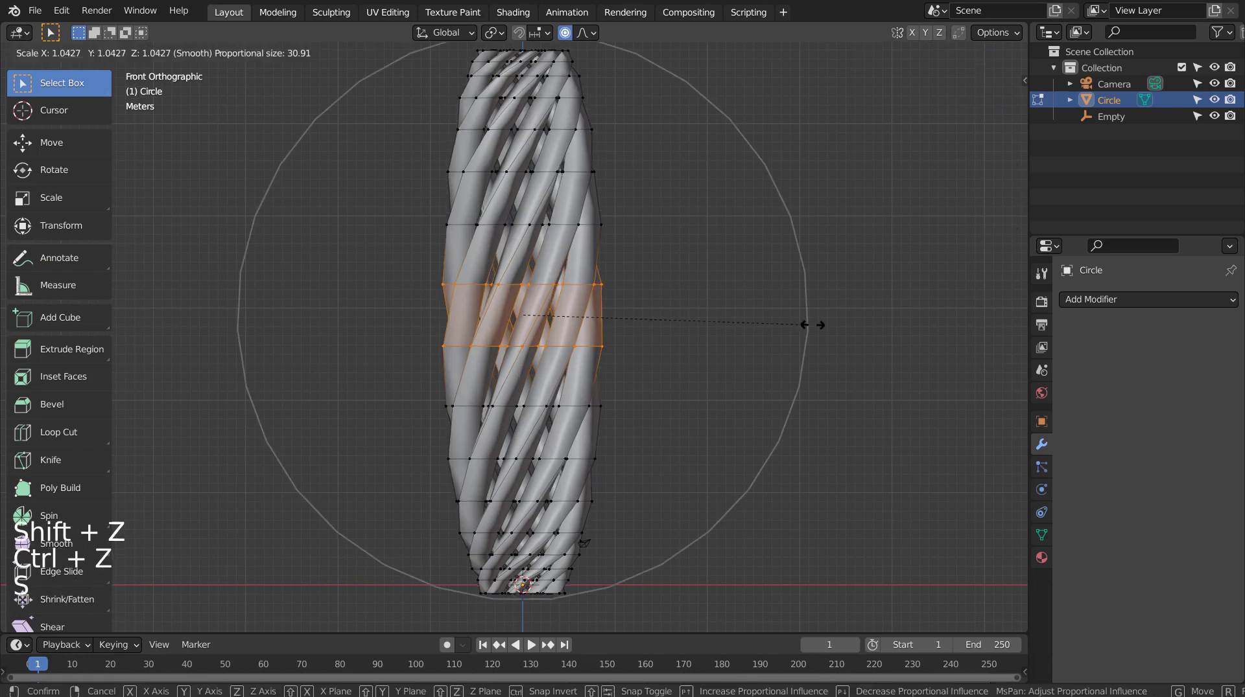
pyautogui.scroll(-3, 865, 324)
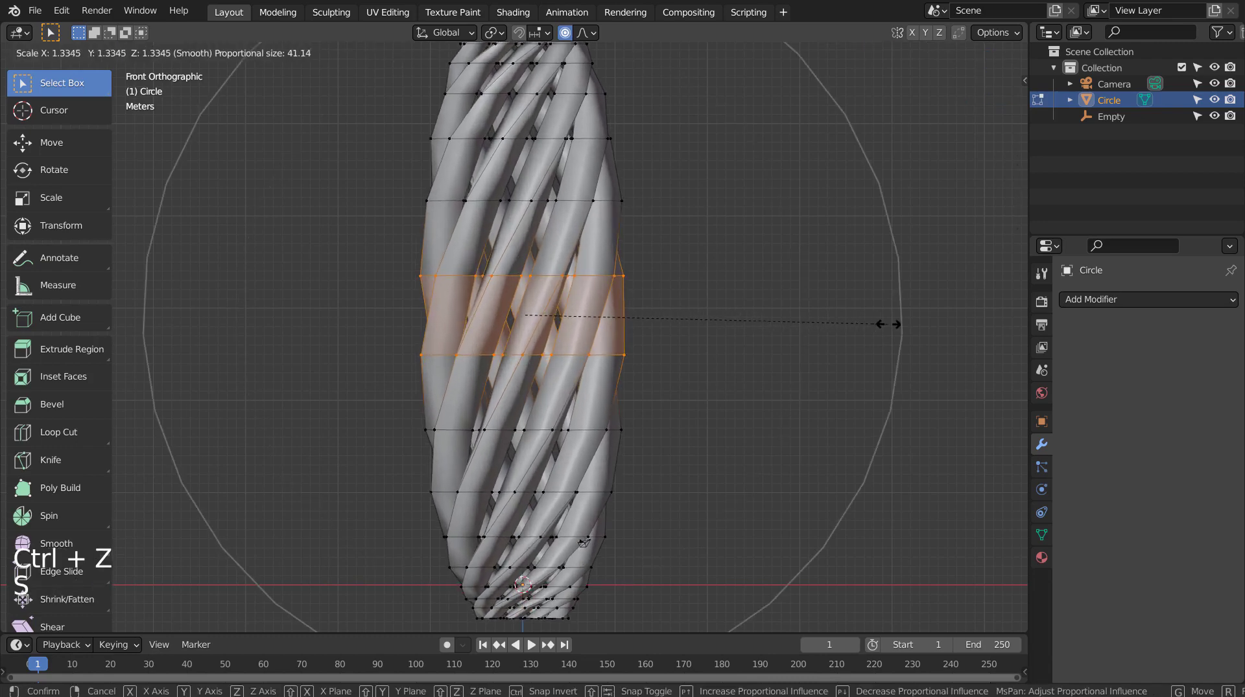
pyautogui.click(960, 326)
pyautogui.press('Tab')
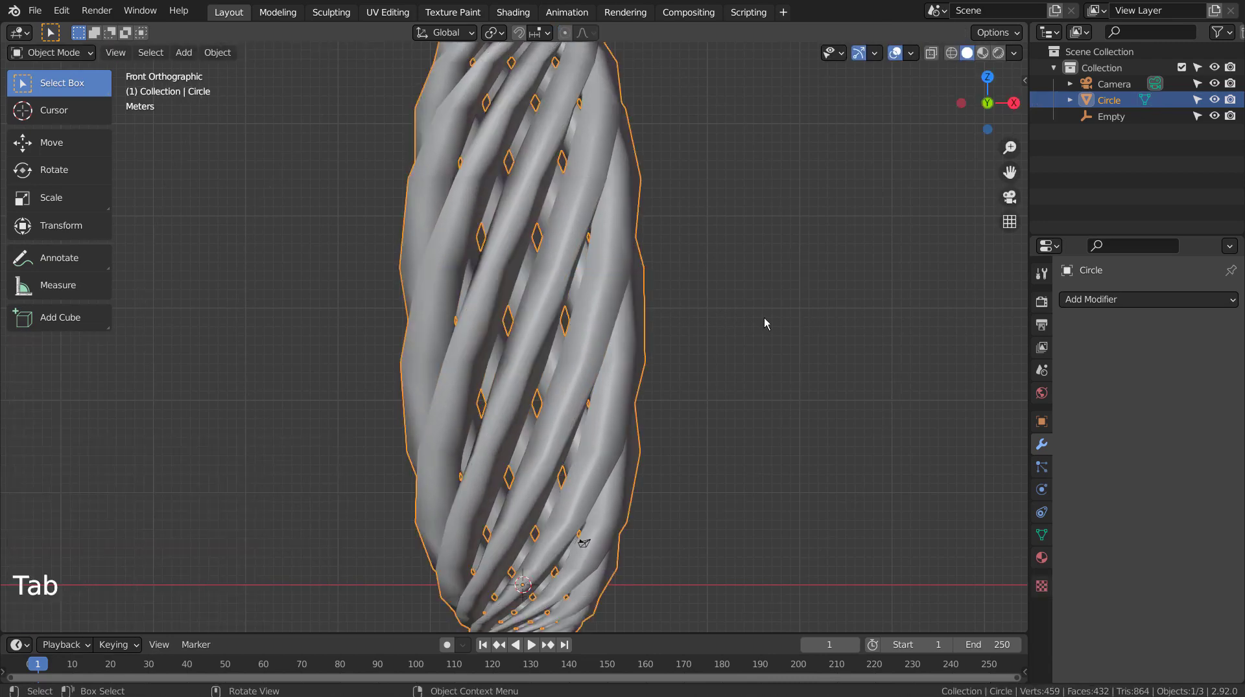
# Add level-3 subdivision and raise the vase along Z so its base rests on the ground.
pyautogui.hotkey('ctrl', '3')
pyautogui.moveTo(726, 364); pyautogui.dragTo(802, 351, button='middle')
pyautogui.scroll(-5, 800, 340)
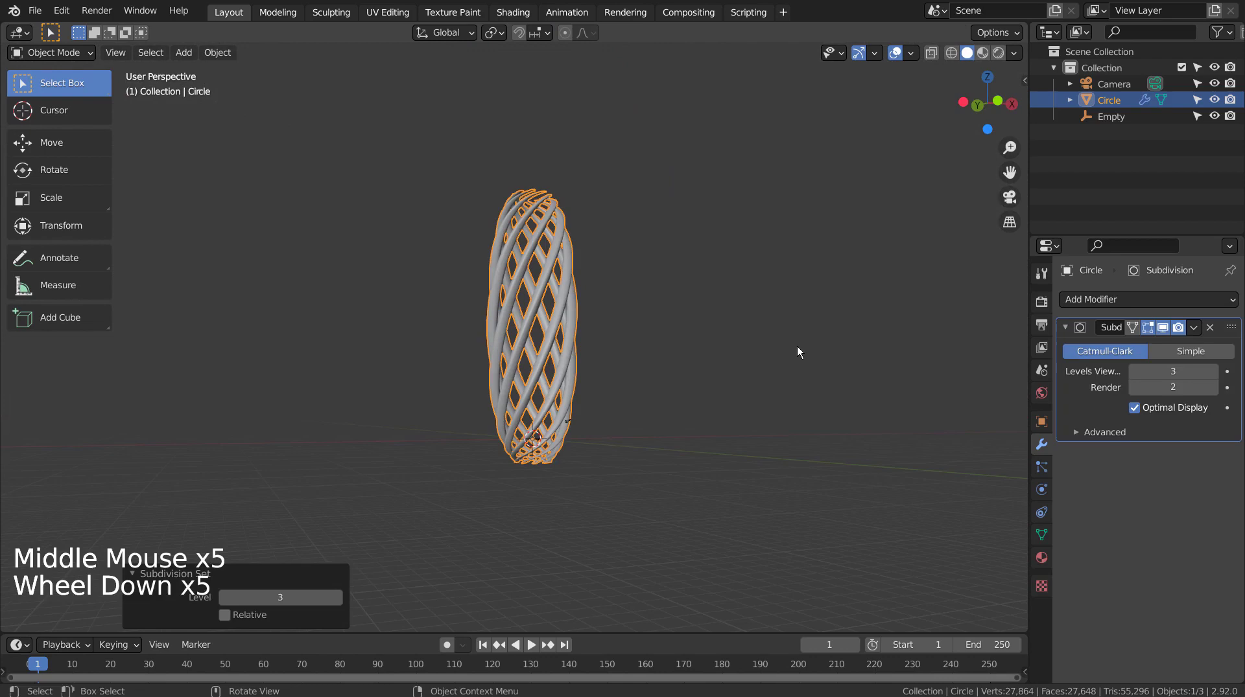
pyautogui.press('KP_1')
pyautogui.scroll(5, 655, 505)
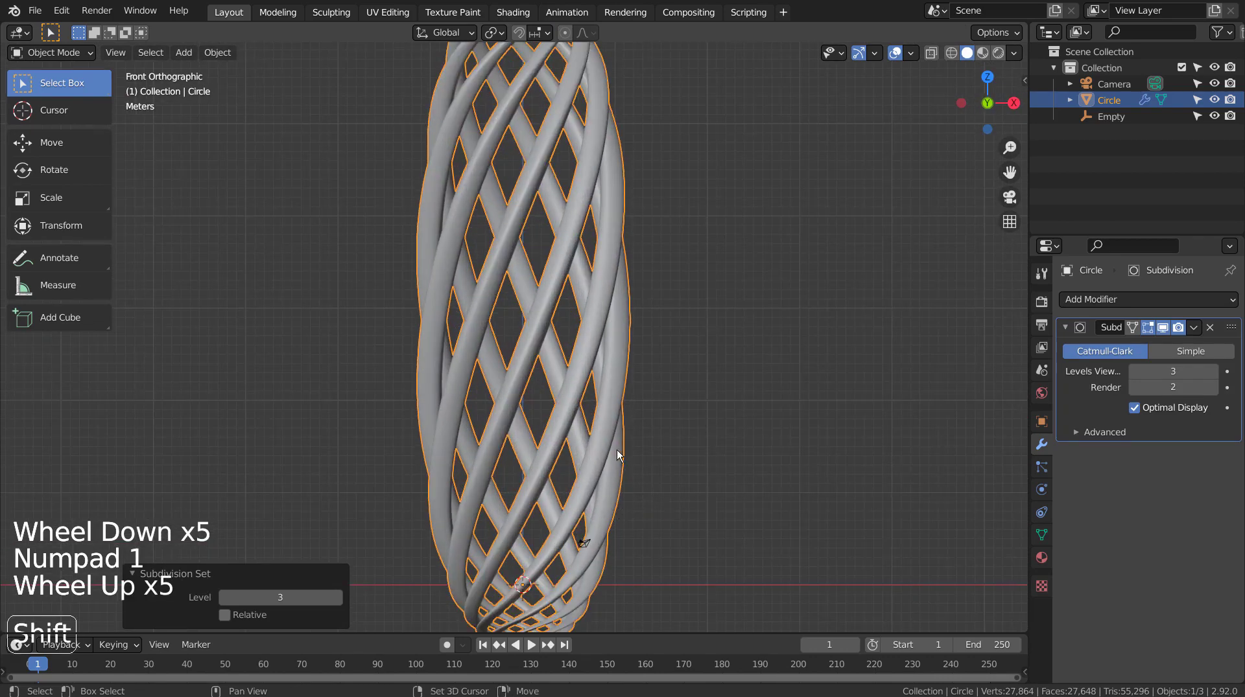
pyautogui.keyDown('shift'); pyautogui.moveTo(616, 450); pyautogui.dragTo(628, 413, button='middle'); pyautogui.keyUp('shift')
pyautogui.scroll(3, 655, 475)
pyautogui.press('g')
pyautogui.press('z')
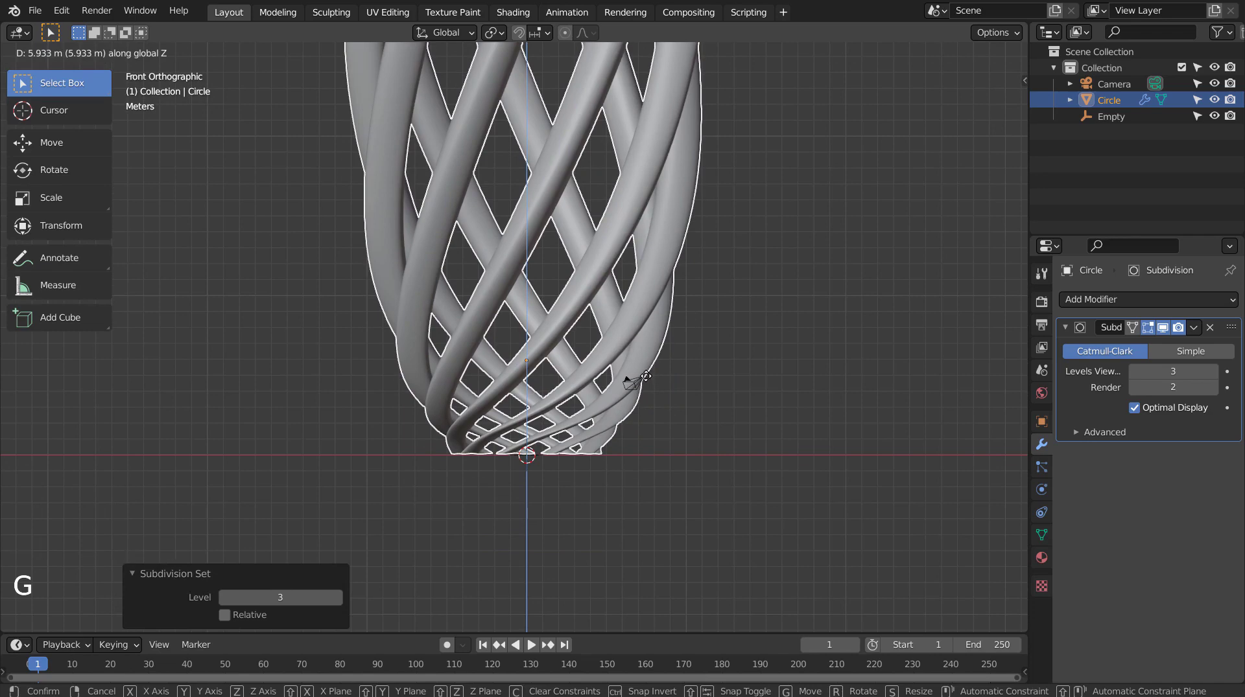
pyautogui.click(655, 371)
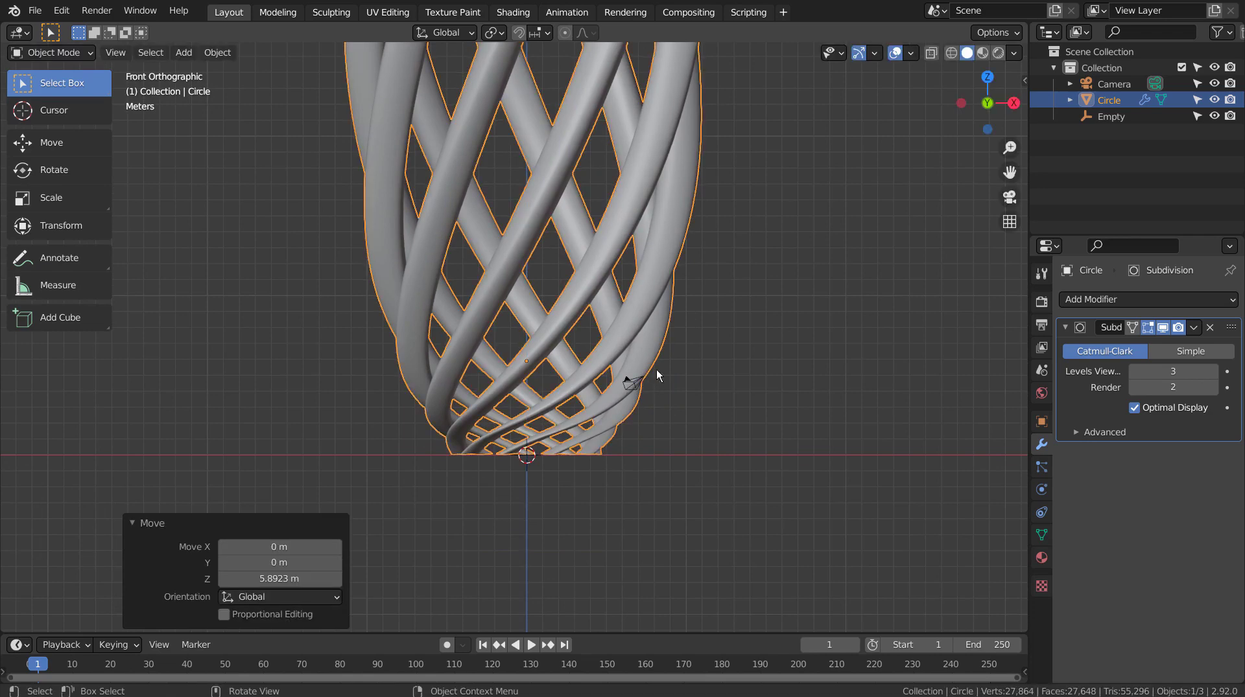
# Set the vase's origin to the 3D cursor, undoing a trial resize.
pyautogui.click(213, 52)
pyautogui.moveTo(259, 88)
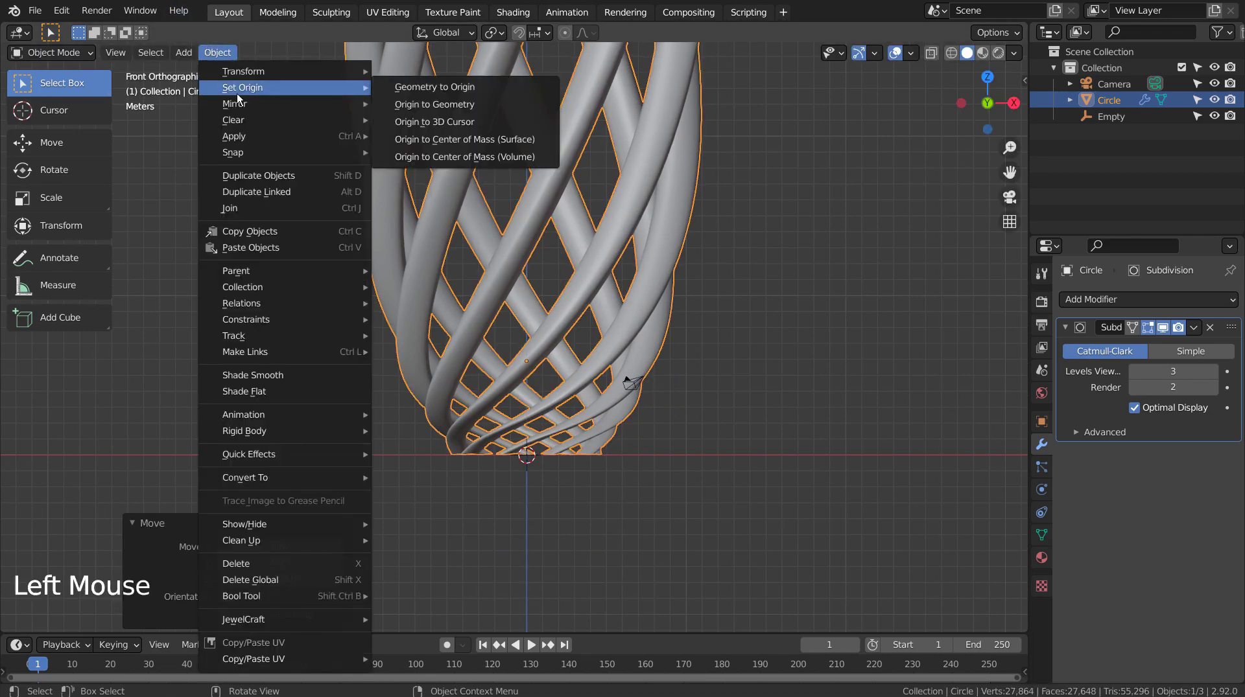
pyautogui.click(454, 123)
pyautogui.press('s')
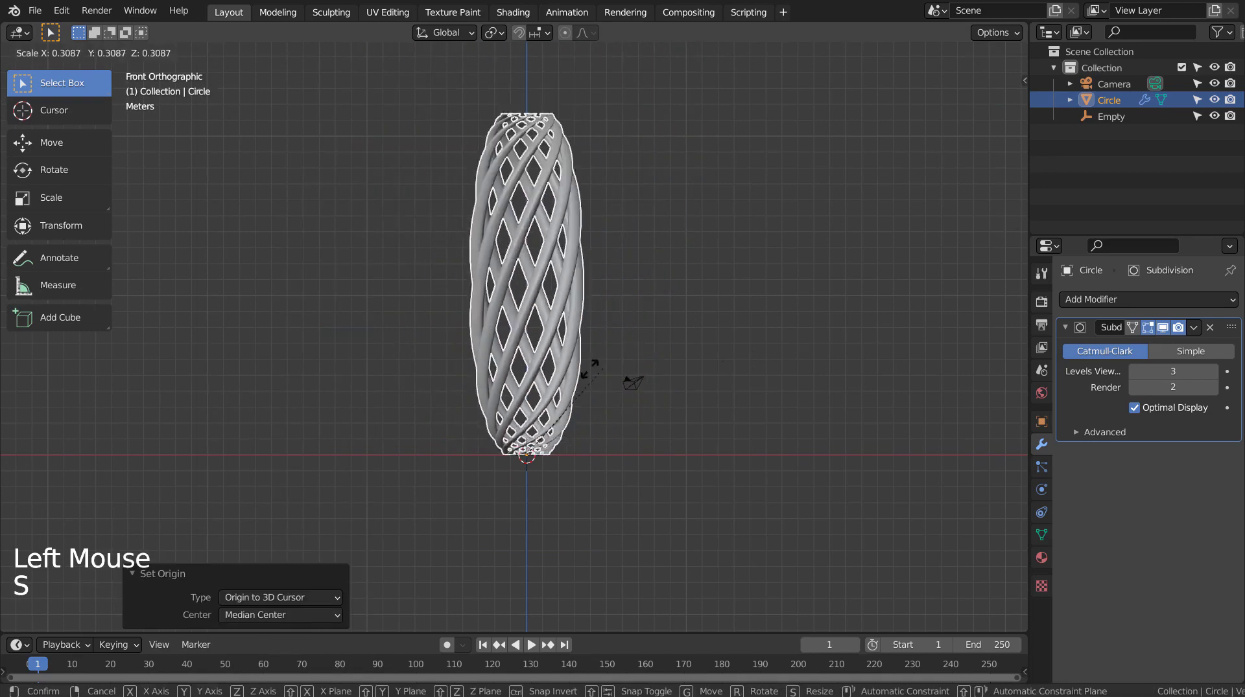
pyautogui.click(889, 403)
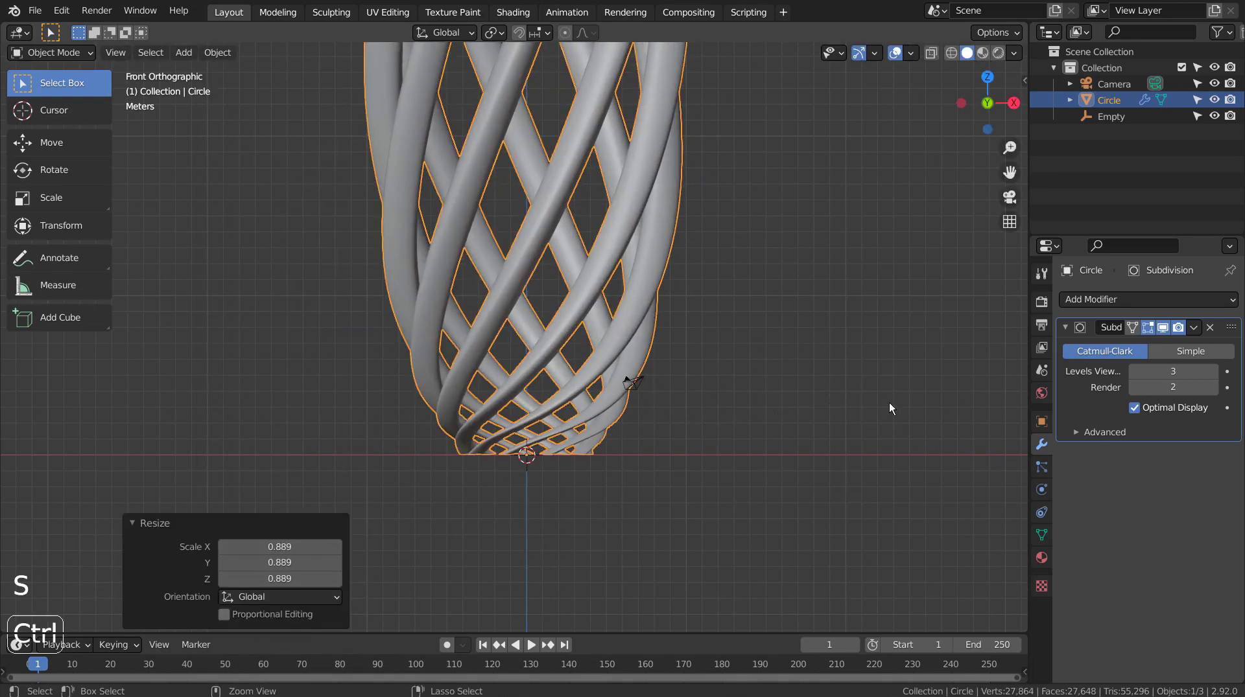
pyautogui.hotkey('ctrl', 'z')
pyautogui.scroll(-8, 893, 375)
pyautogui.moveTo(708, 454); pyautogui.dragTo(662, 435, button='middle')
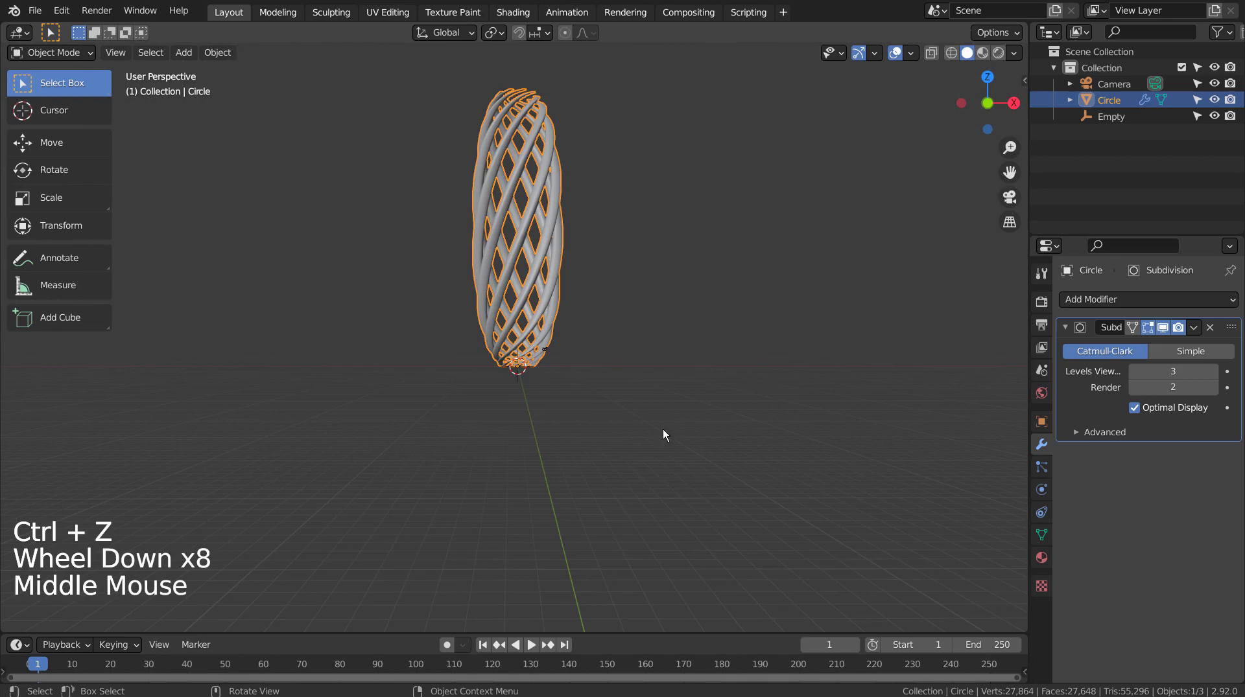
# Create Principled BSDF material Material.001 with Transmission 1.000 and Roughness 0.037.
pyautogui.click(1042, 557)
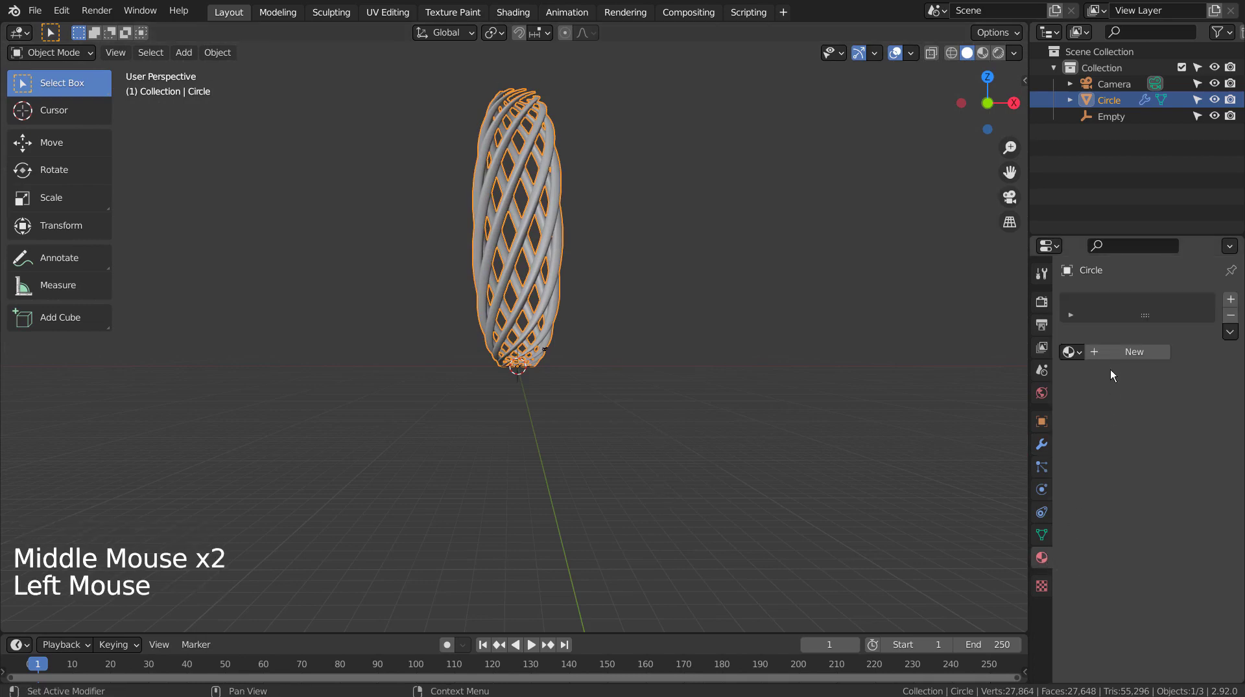
pyautogui.click(1118, 359)
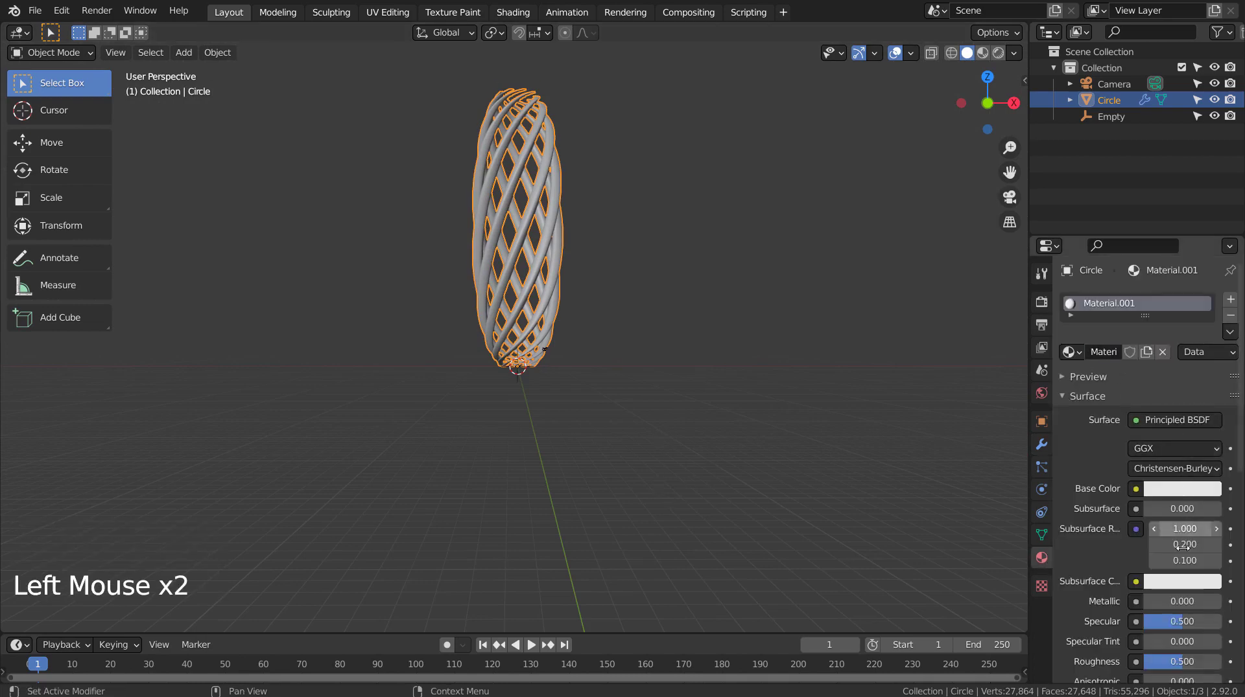
pyautogui.scroll(-5, 1182, 553)
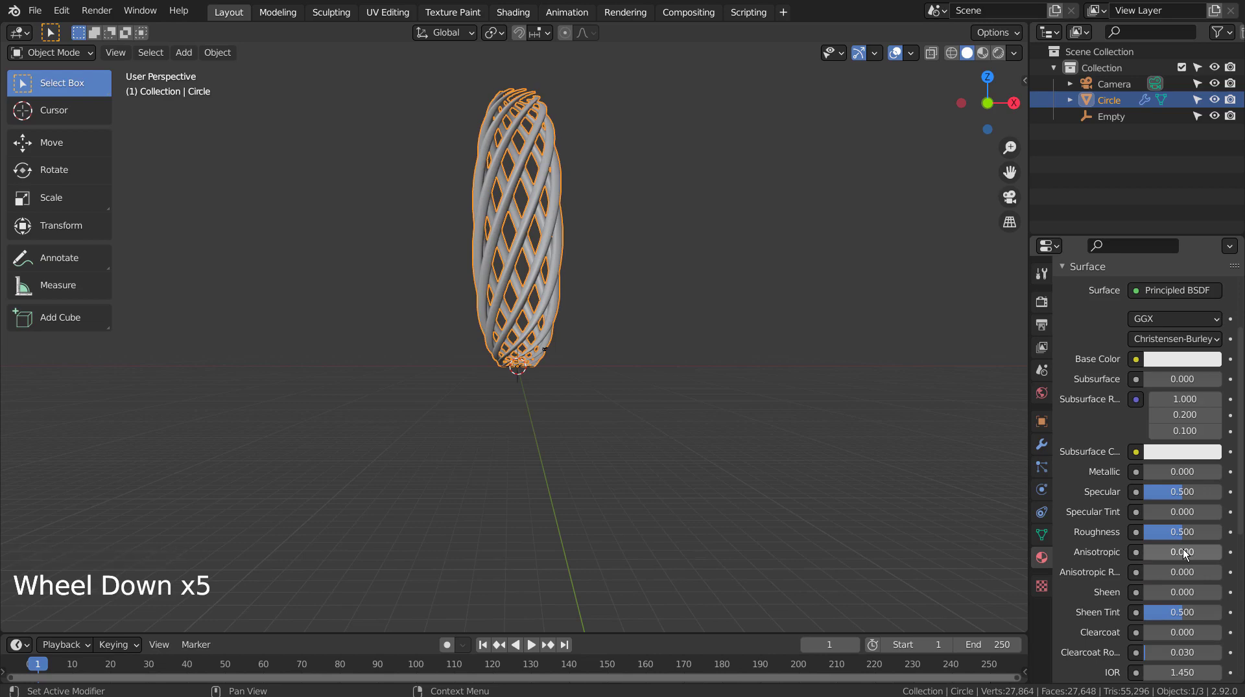
pyautogui.scroll(-5, 1181, 564)
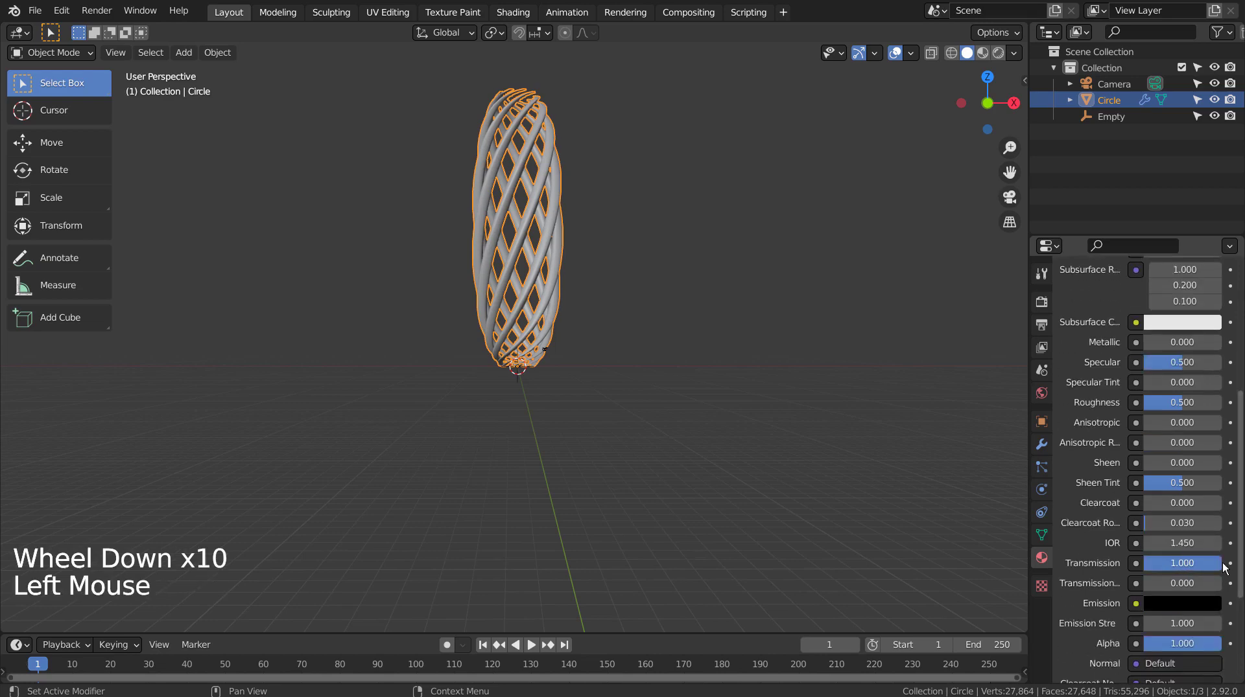
pyautogui.scroll(5, 1186, 561)
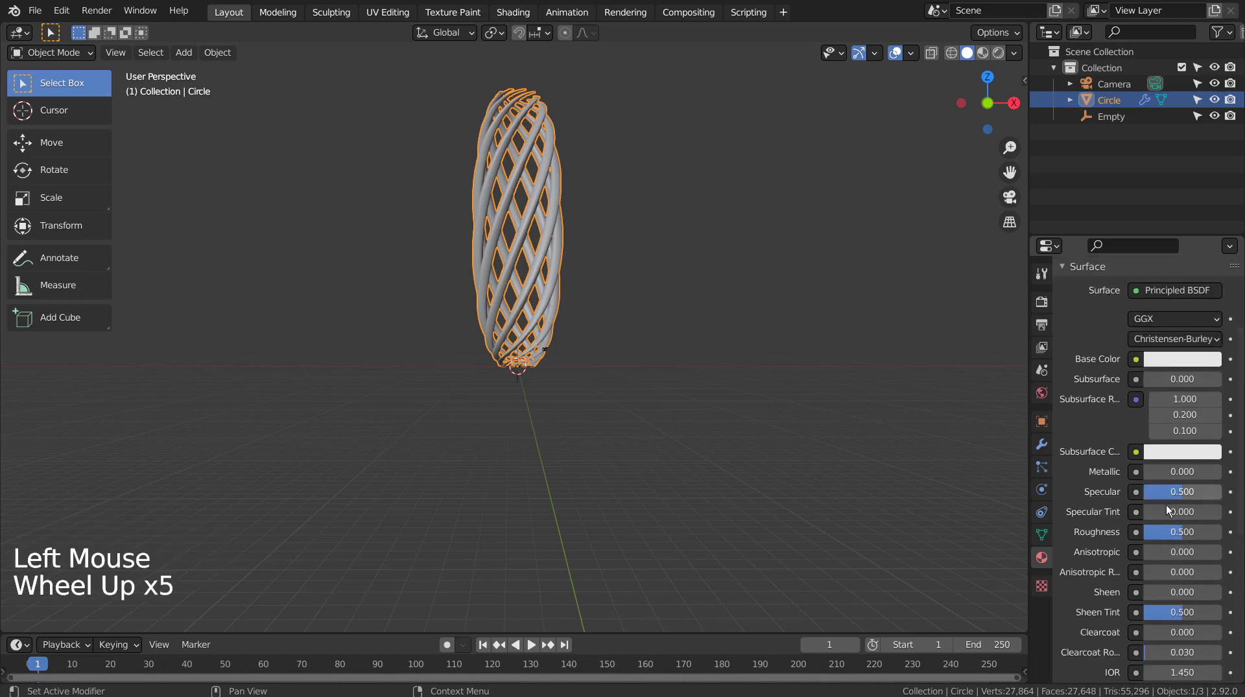
pyautogui.moveTo(1177, 536); pyautogui.dragTo(1147, 532)
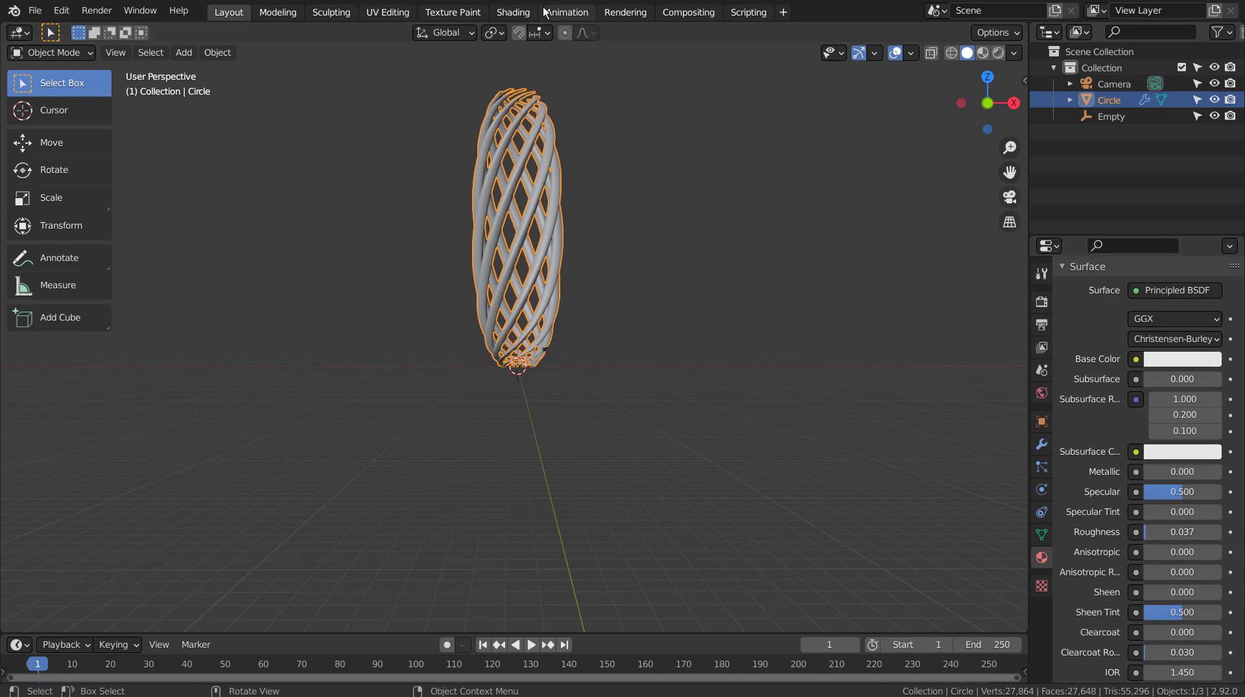
# In the Shading workspace, add a ColorRamp node left of the Principled BSDF.
pyautogui.click(522, 13)
pyautogui.scroll(-7, 584, 275)
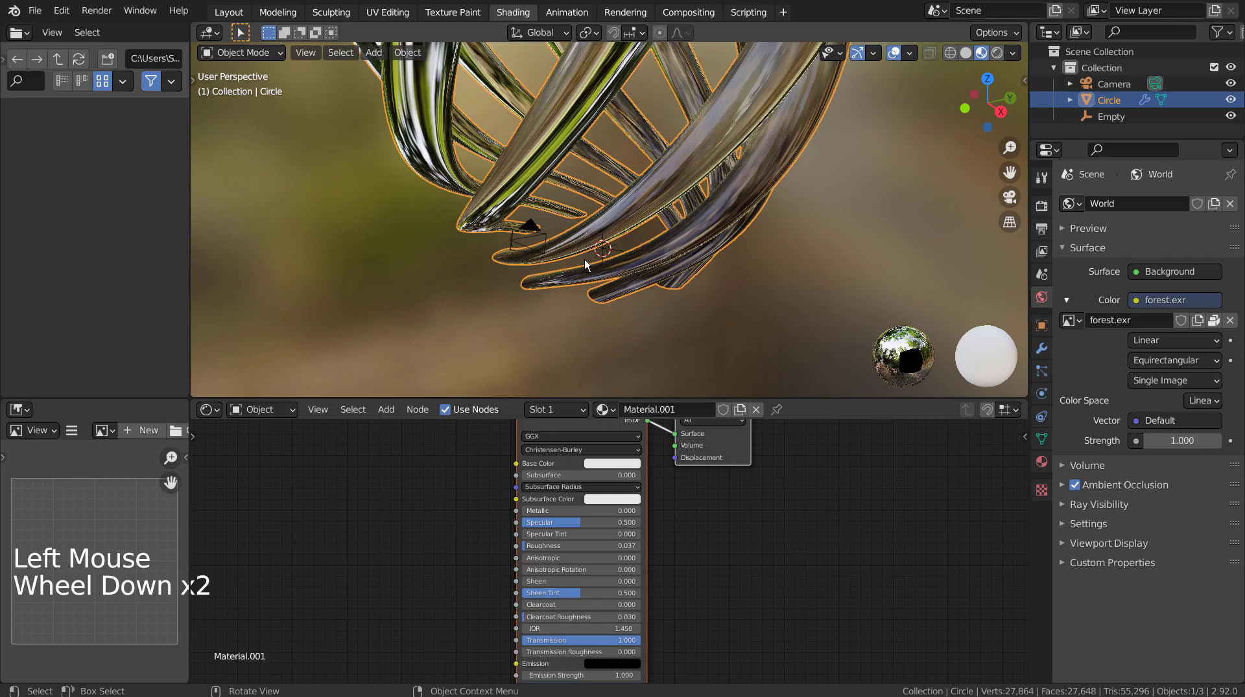
pyautogui.moveTo(584, 262); pyautogui.dragTo(624, 290, button='middle')
pyautogui.scroll(-4, 469, 480)
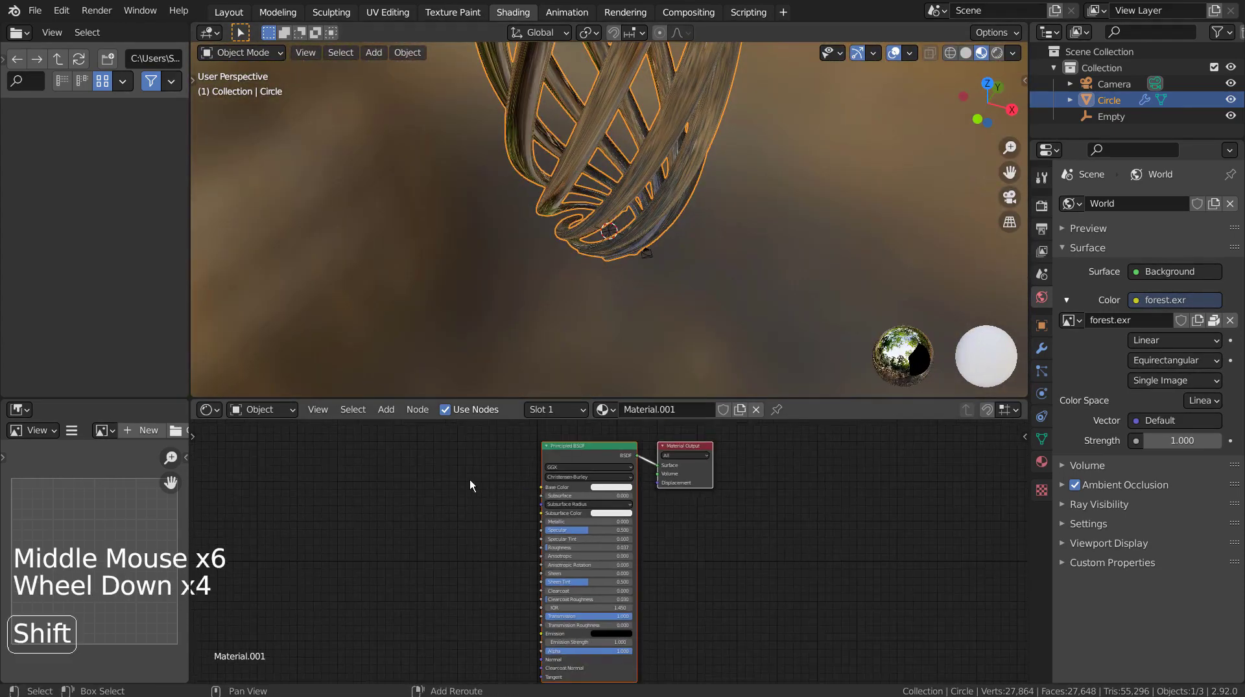
pyautogui.keyDown('shift'); pyautogui.moveTo(603, 486); pyautogui.dragTo(696, 499, button='middle'); pyautogui.keyUp('shift')
pyautogui.click(667, 462)
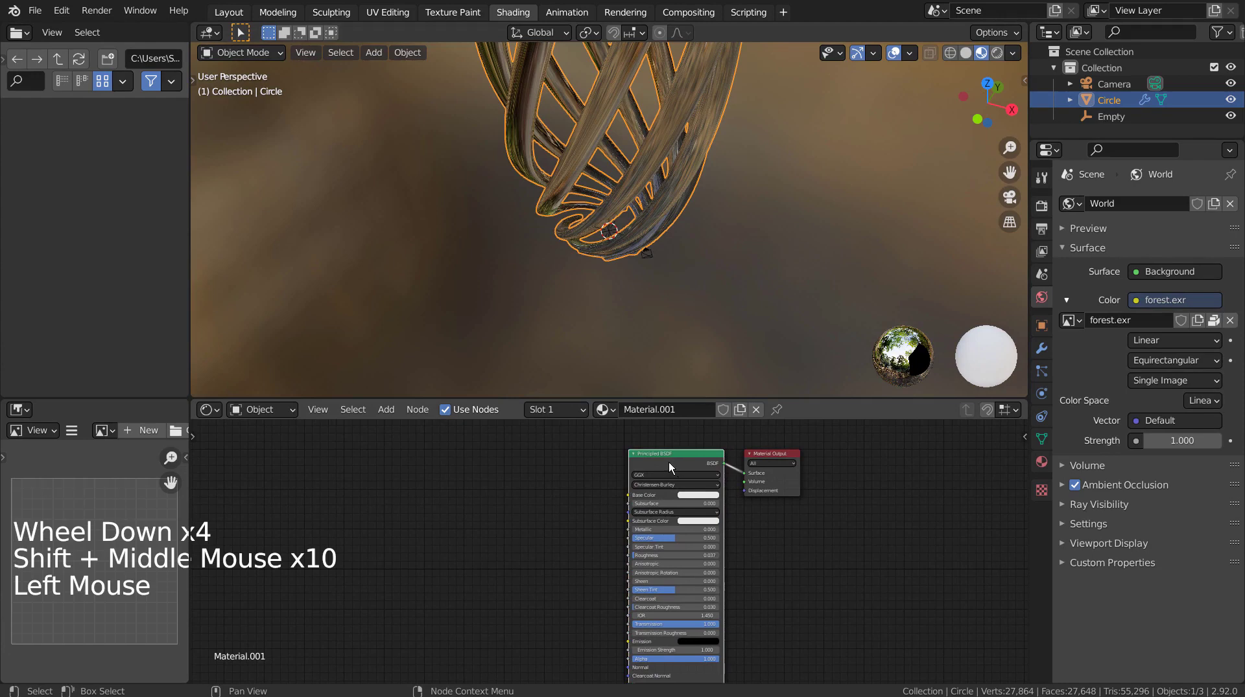
pyautogui.hotkey('shift', 'a')
pyautogui.write('col')
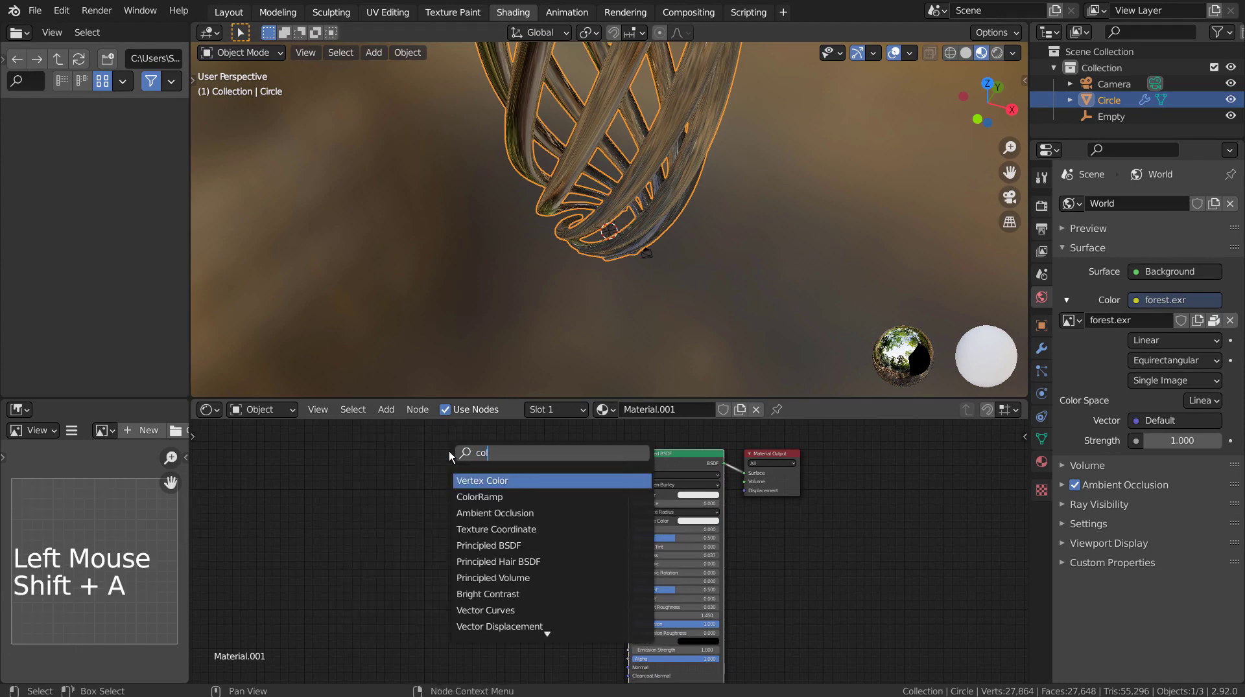
pyautogui.press('Return')
pyautogui.click(457, 480)
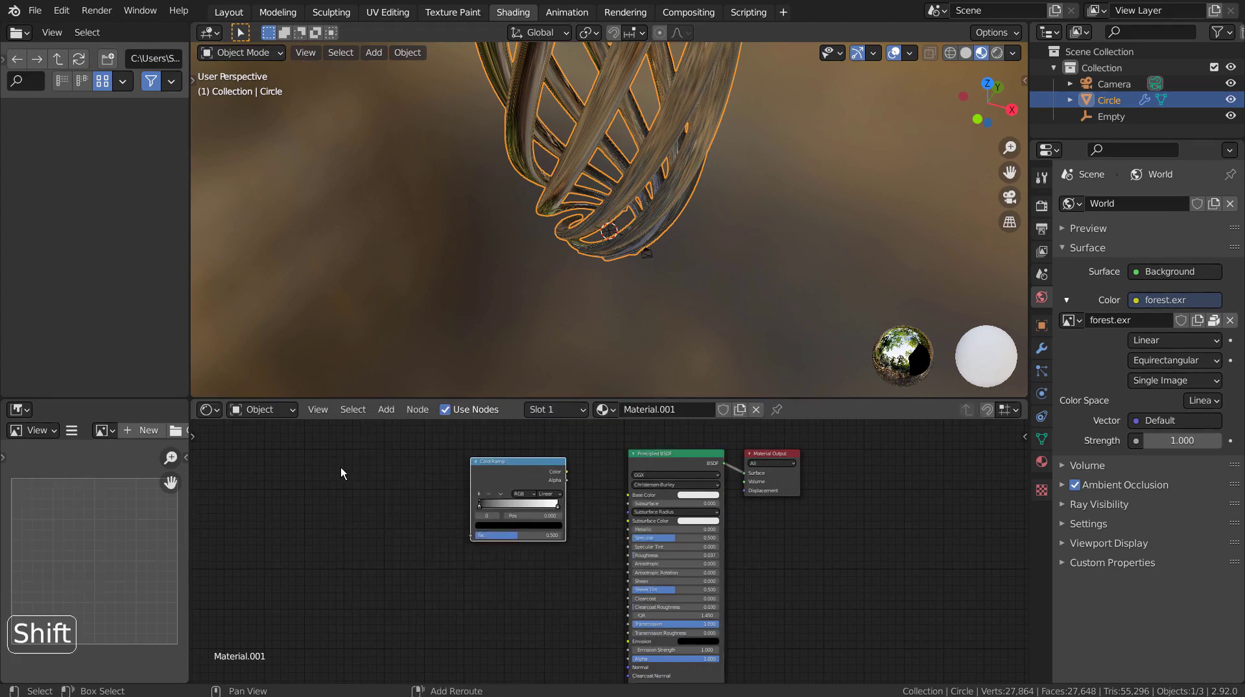
# Add an Object Info node, wiring Random into ColorRamp Fac and ramp Color into Base Color.
pyautogui.hotkey('shift', 'a')
pyautogui.write('obj')
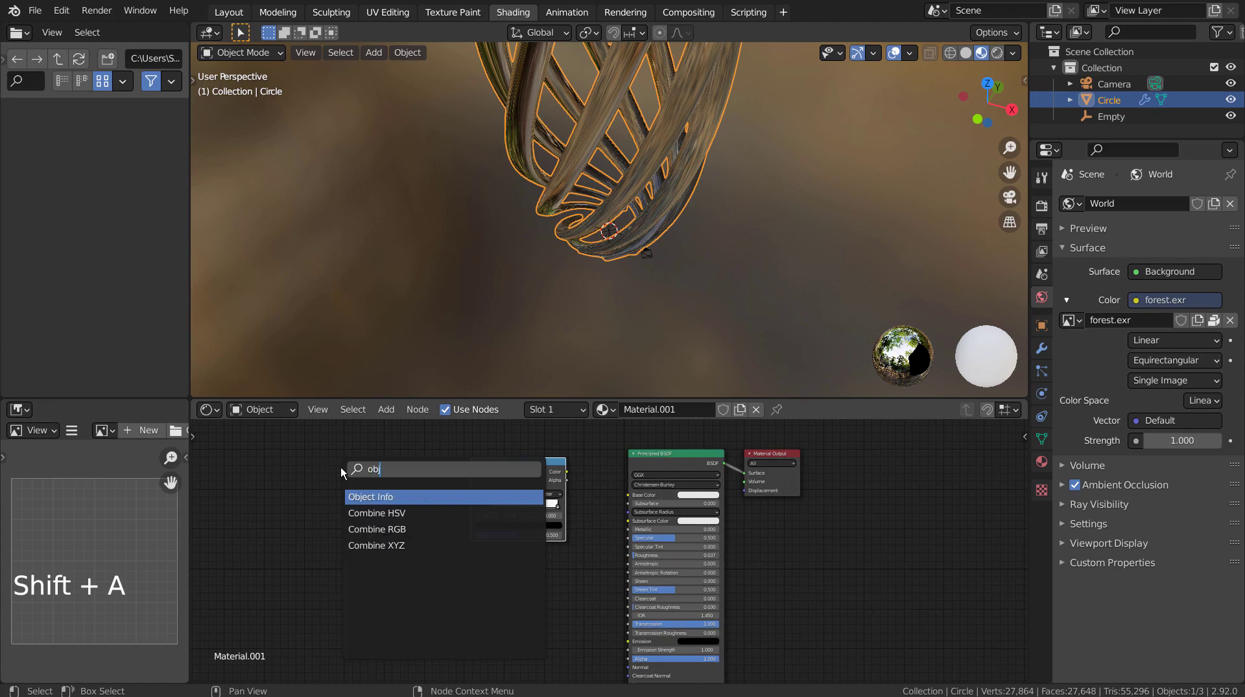
pyautogui.press('Return')
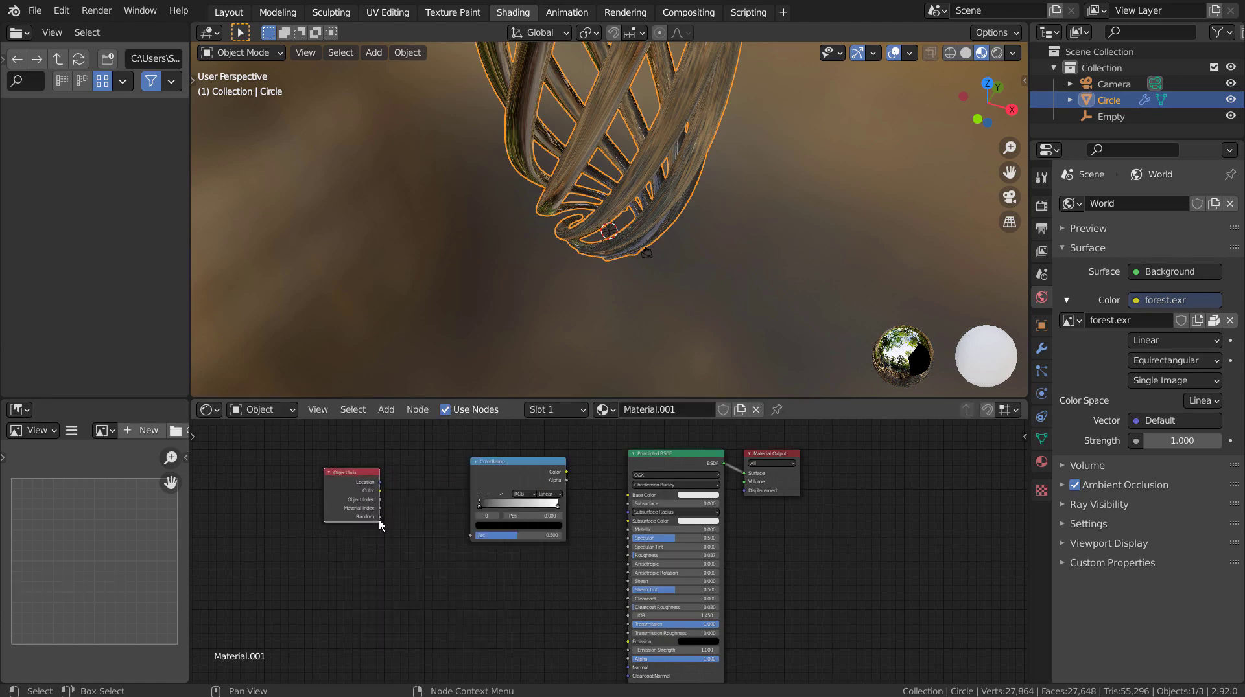
pyautogui.moveTo(379, 518); pyautogui.dragTo(471, 536)
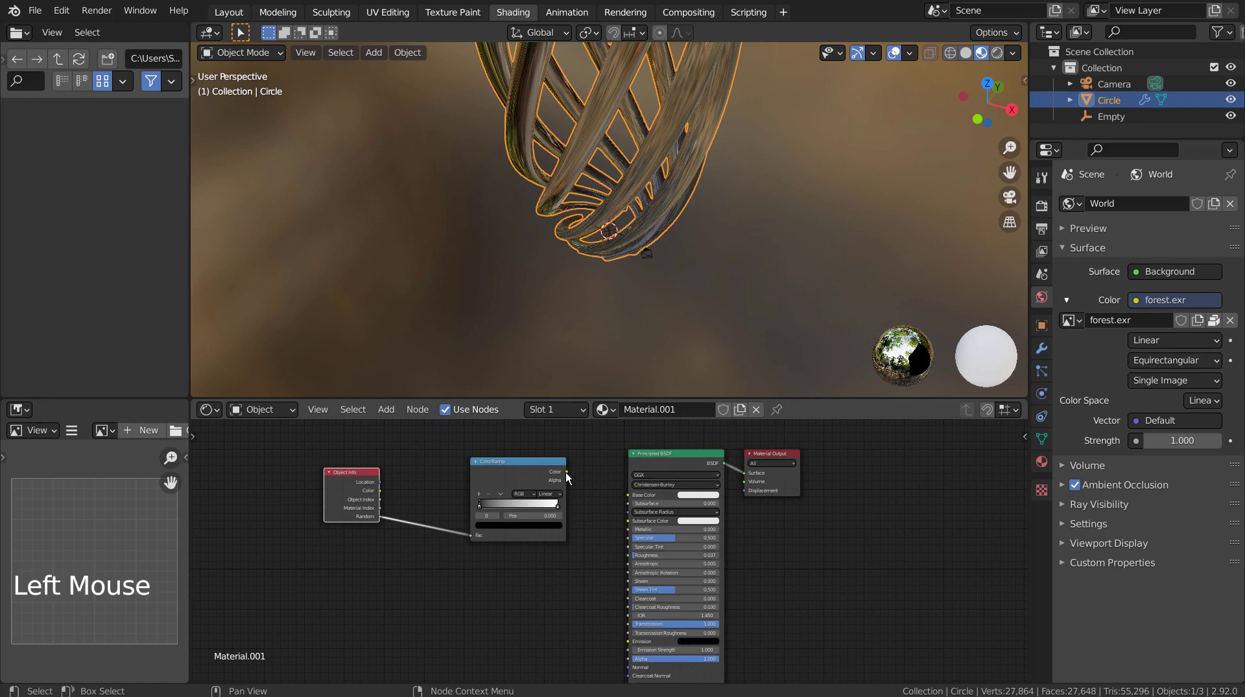
pyautogui.moveTo(566, 473); pyautogui.dragTo(627, 495)
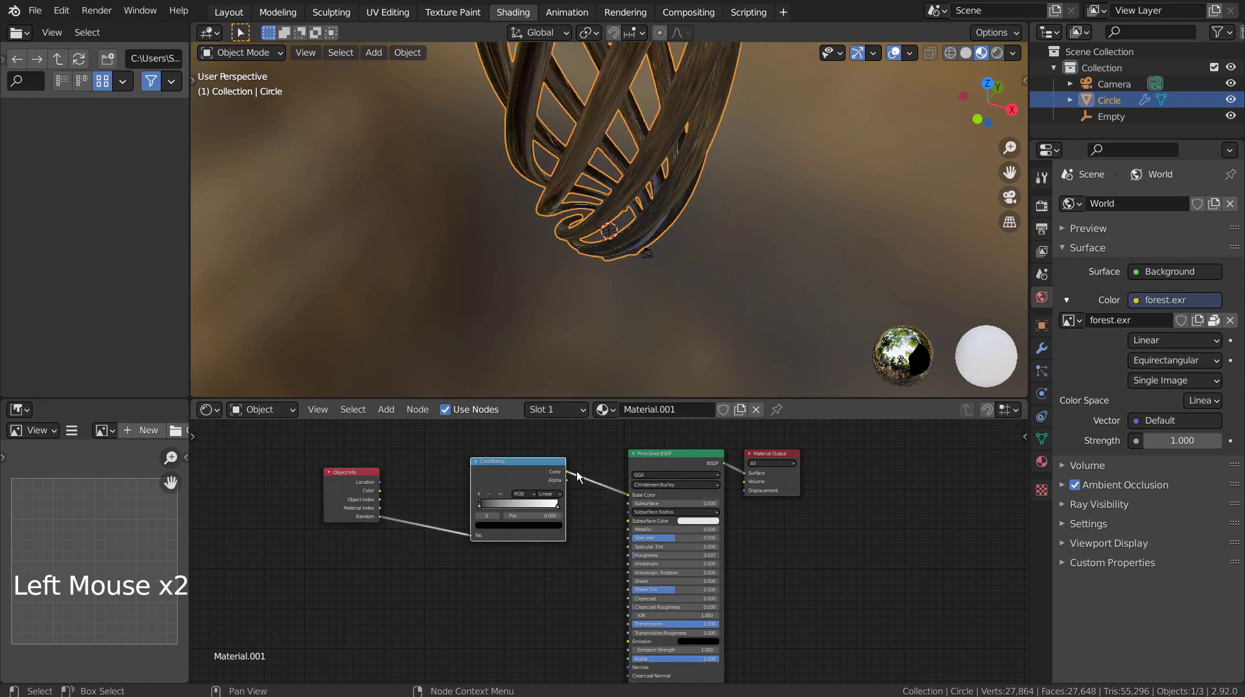
pyautogui.scroll(7, 577, 472)
pyautogui.keyDown('shift'); pyautogui.moveTo(194, 472); pyautogui.dragTo(271, 535, button='middle'); pyautogui.keyUp('shift')
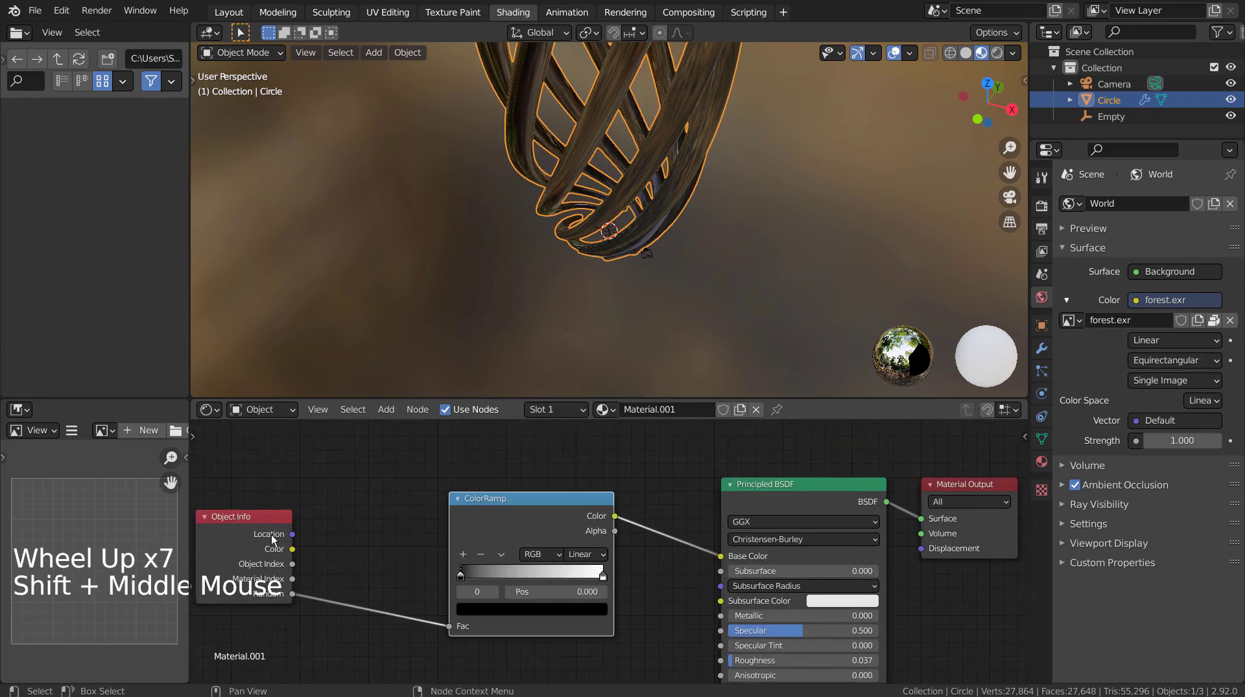
pyautogui.moveTo(246, 518); pyautogui.dragTo(339, 500)
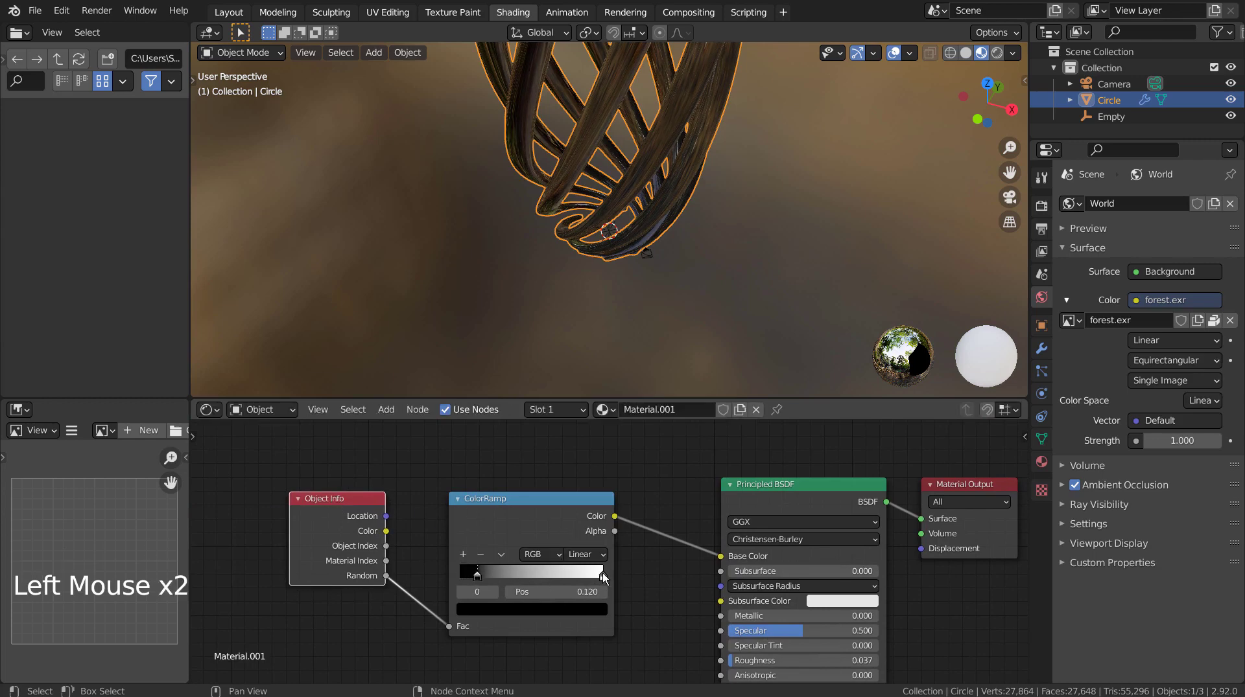
# Set the ramp interpolation to Constant and make the first stop red.
pyautogui.click(602, 573)
pyautogui.click(587, 555)
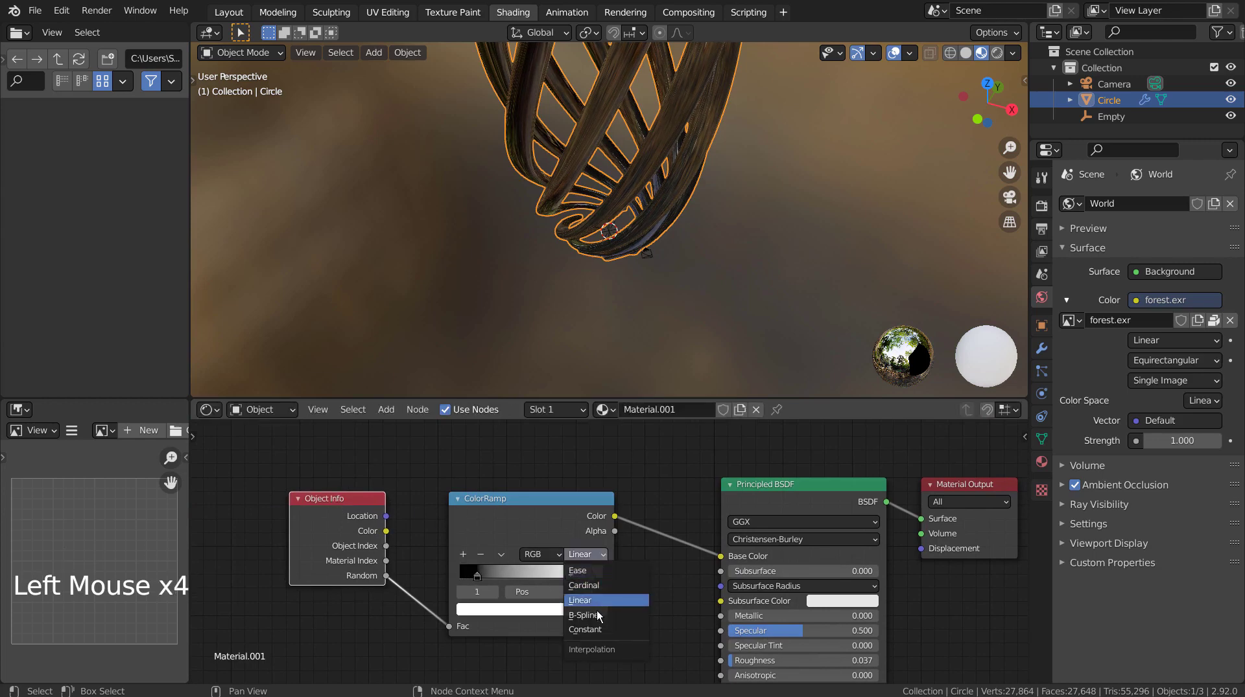
pyautogui.click(598, 630)
pyautogui.click(477, 573)
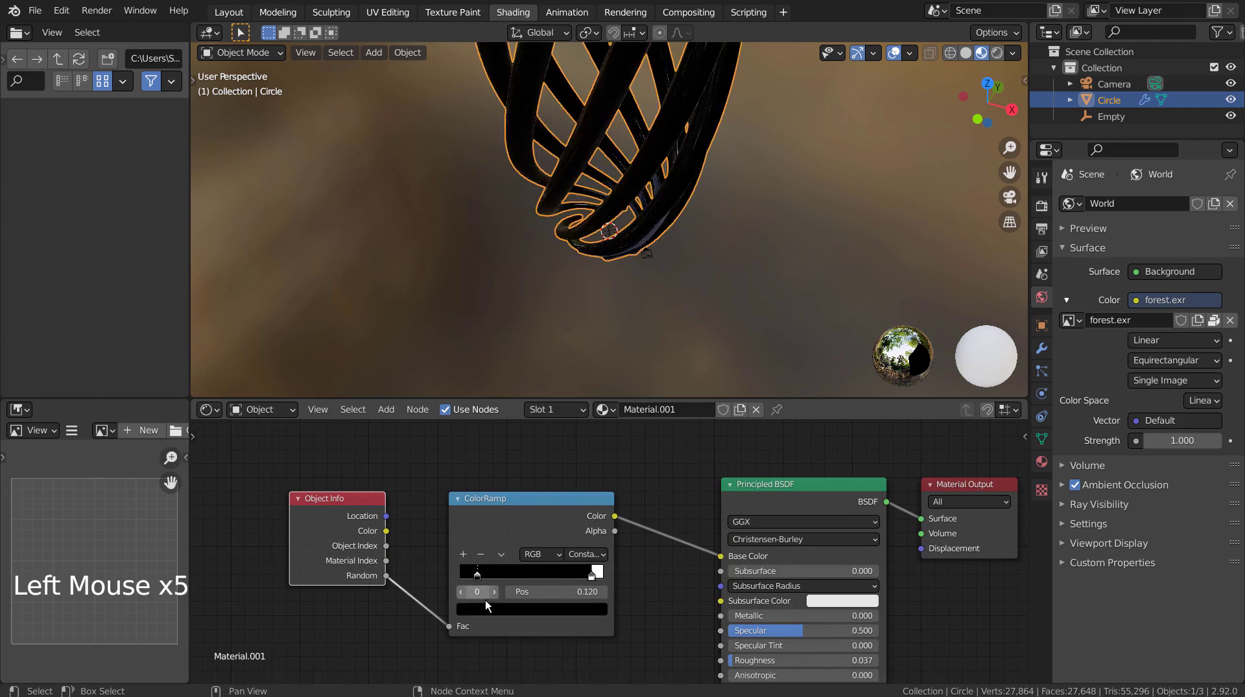
pyautogui.click(488, 610)
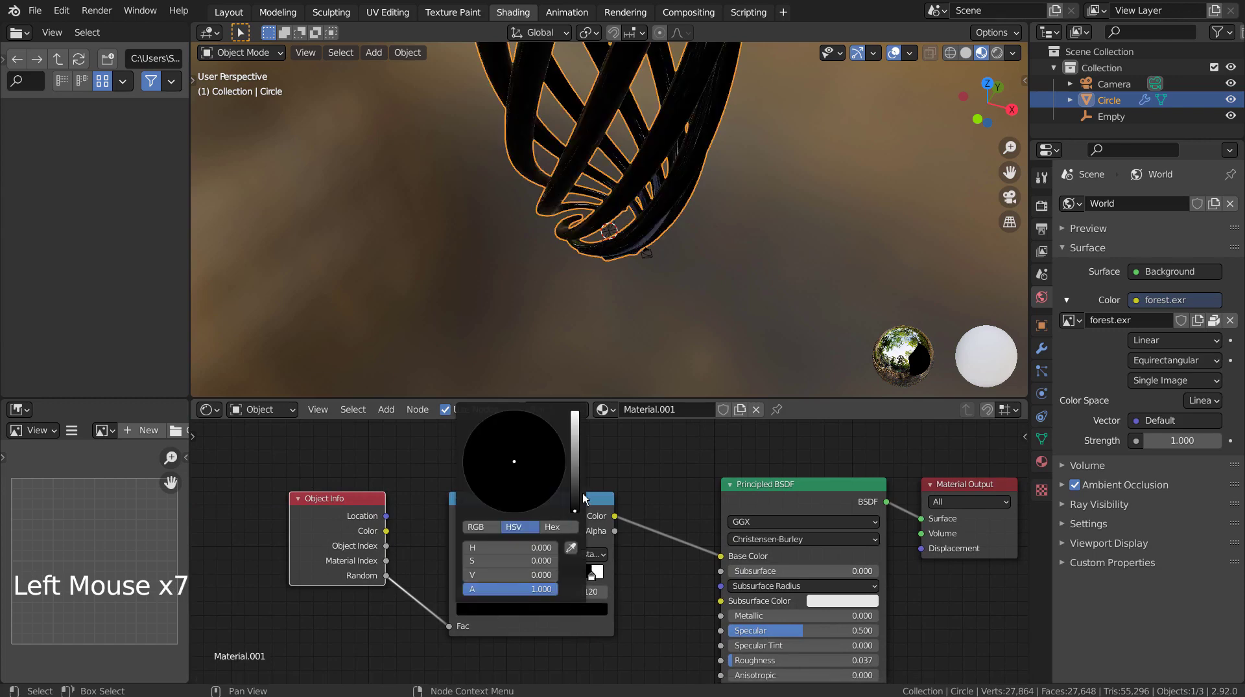
pyautogui.moveTo(573, 496); pyautogui.dragTo(574, 415)
pyautogui.click(518, 516)
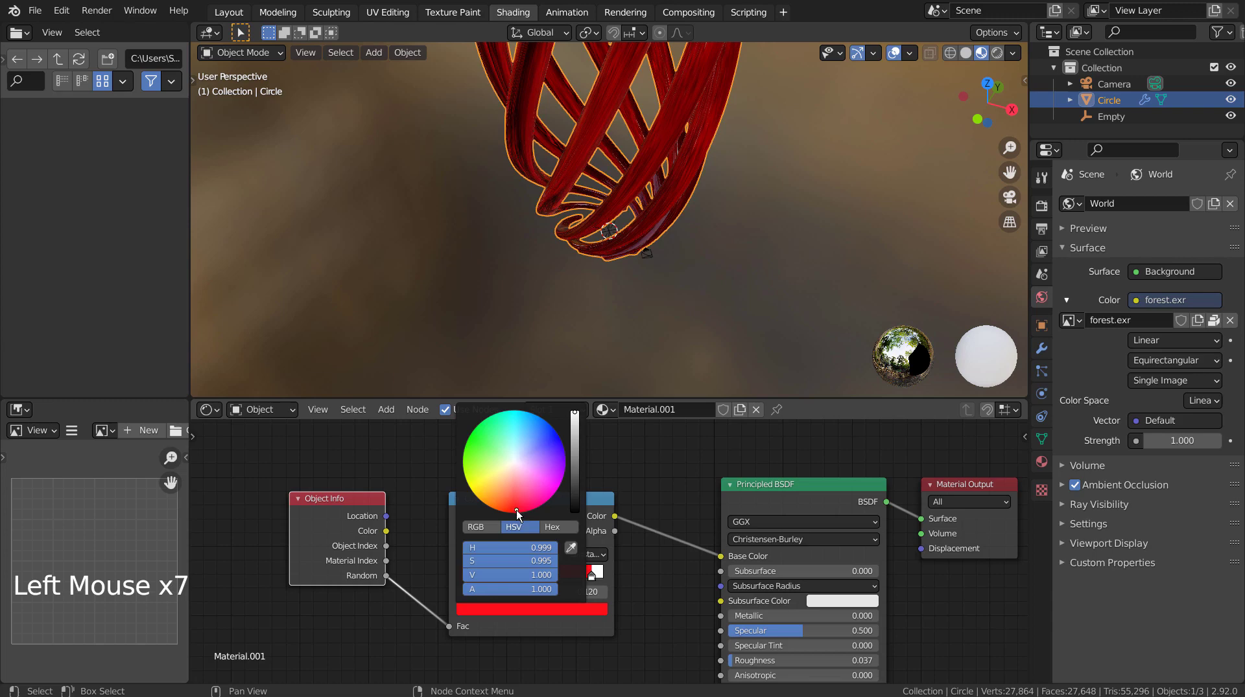
# Turn the ramp's end stop yellow and add two more colour stops.
pyautogui.click(586, 591)
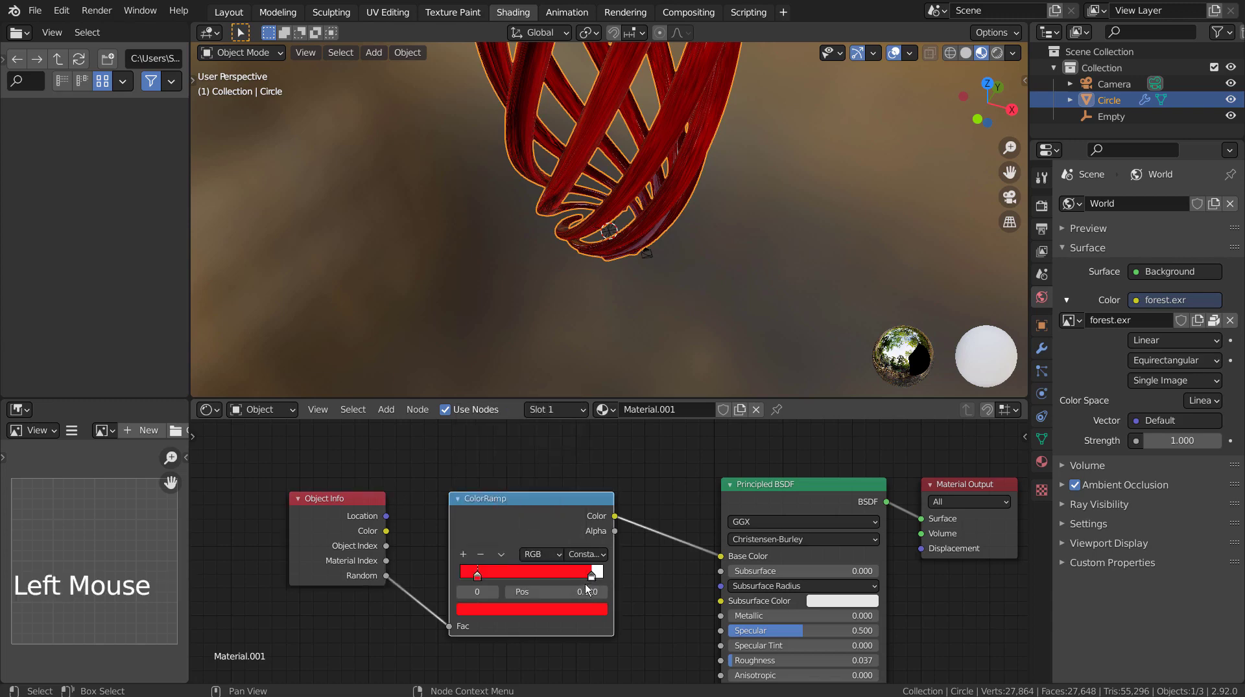
pyautogui.click(595, 575)
pyautogui.click(518, 609)
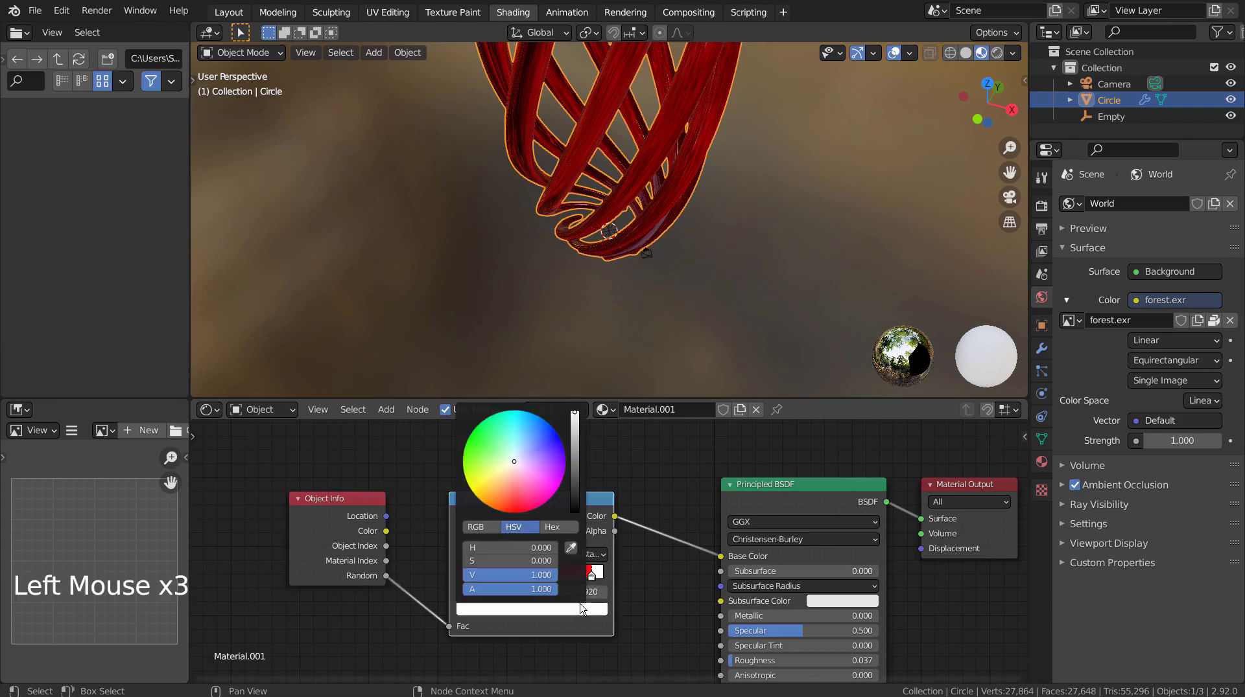
pyautogui.click(475, 491)
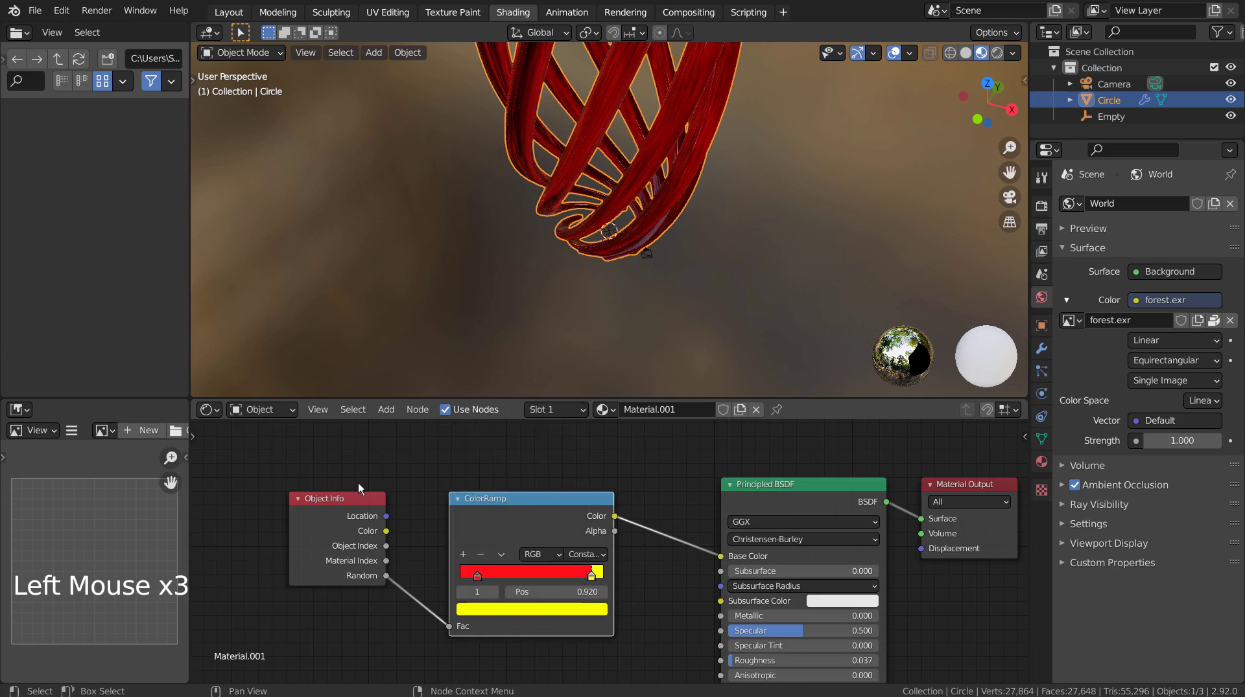
pyautogui.click(463, 554)
pyautogui.click(463, 554)
pyautogui.click(463, 554)
pyautogui.click(492, 577)
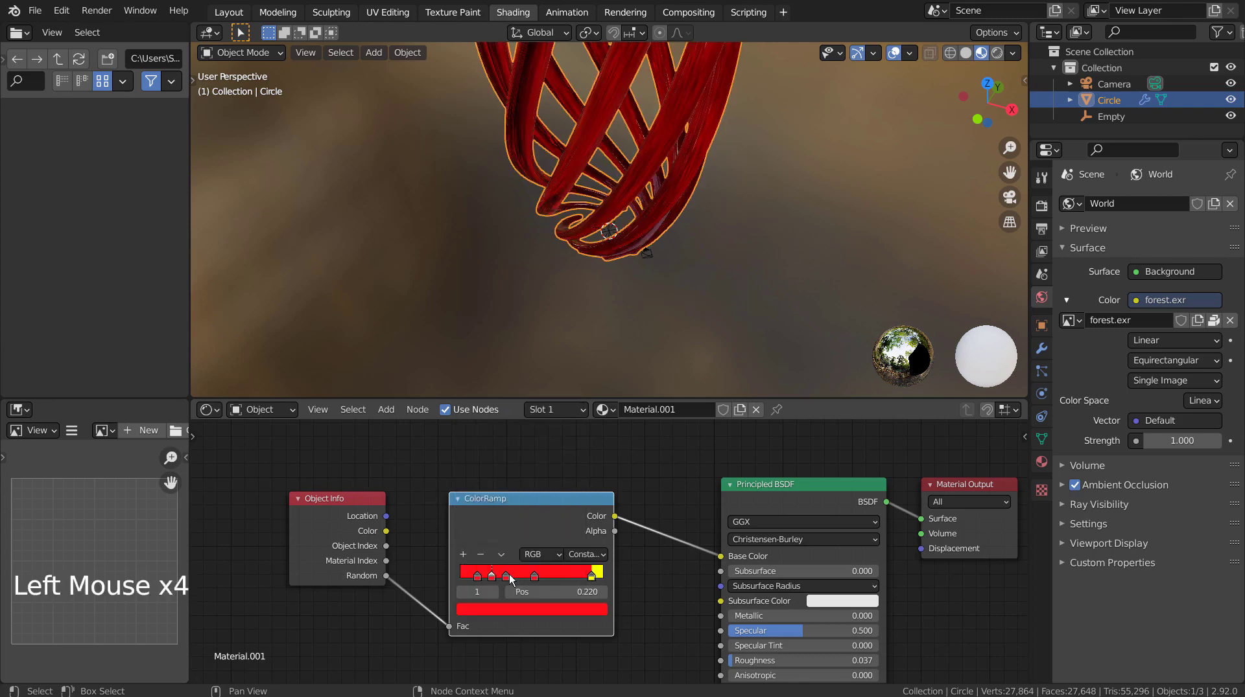
# Colour the 0.220 stop green, the 0.320 stop blue and the next stop magenta.
pyautogui.click(500, 613)
pyautogui.moveTo(482, 463)
pyautogui.mouseDown()
pyautogui.moveTo(476, 430)
pyautogui.moveTo(466, 440)
pyautogui.mouseUp()
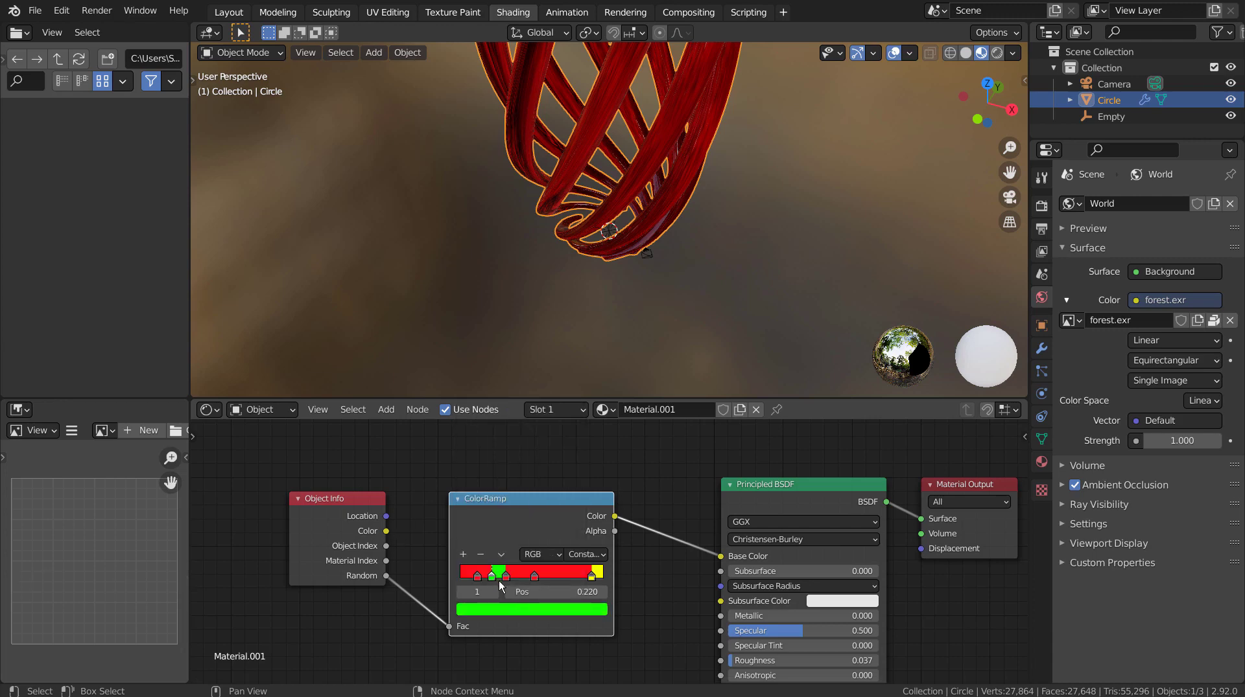
pyautogui.click(505, 579)
pyautogui.click(504, 606)
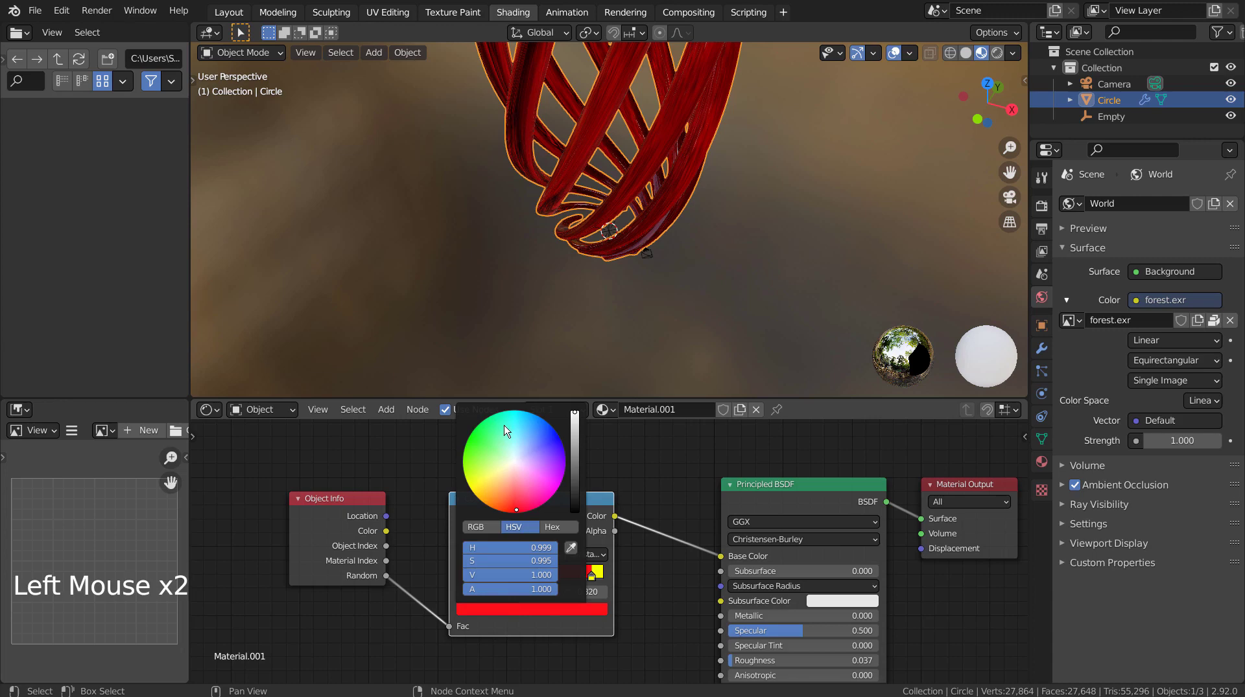
pyautogui.moveTo(526, 426); pyautogui.dragTo(545, 421)
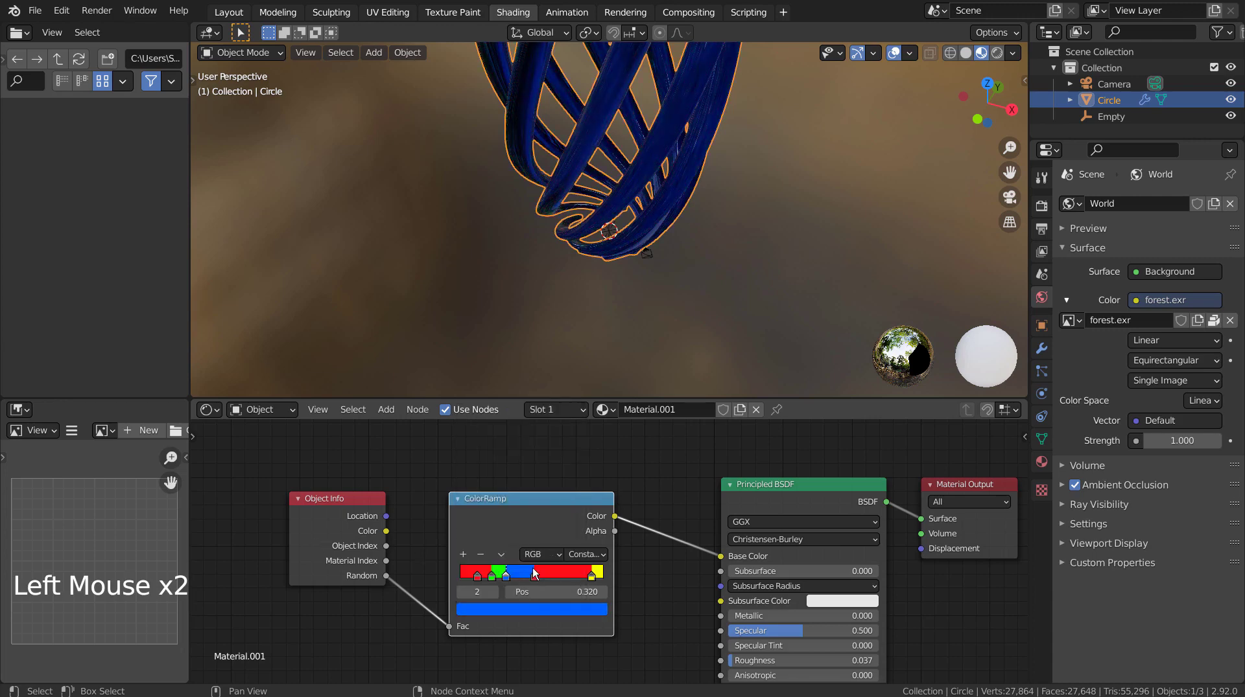
pyautogui.click(534, 611)
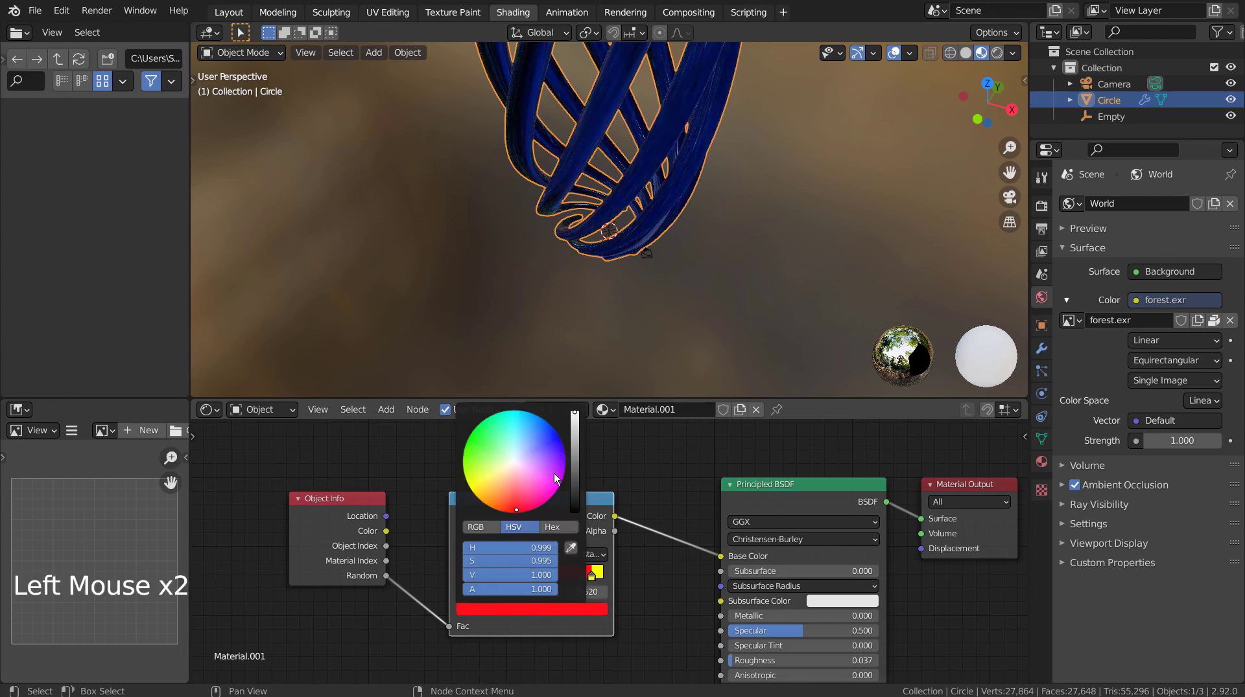
pyautogui.moveTo(566, 474); pyautogui.dragTo(562, 482)
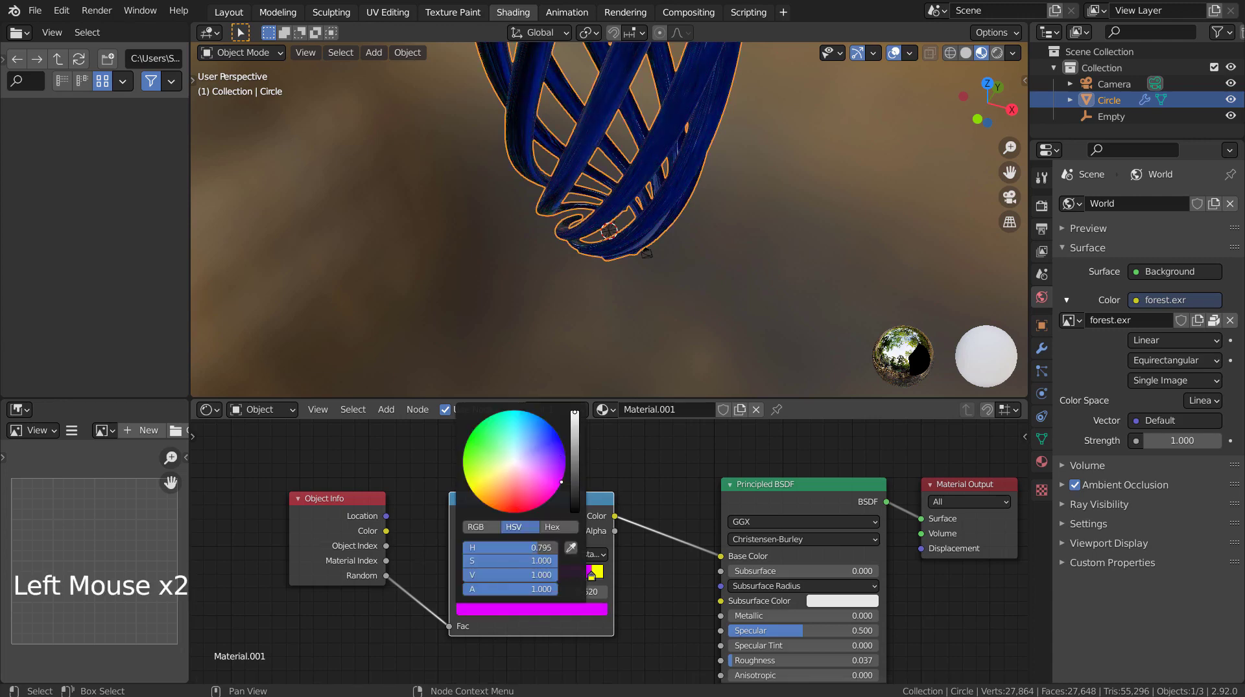
pyautogui.click(650, 460)
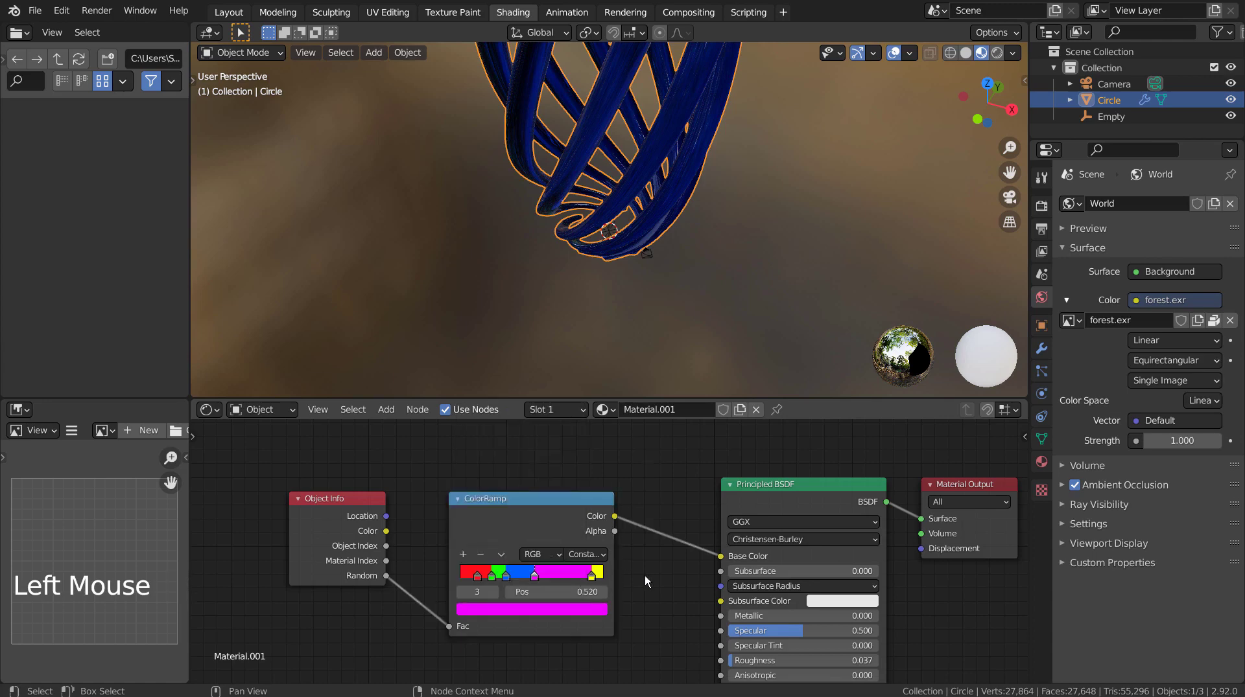
# Inspect the Principled BSDF's lower inputs in a maximised node editor, then restore the layout.
pyautogui.hotkey('ctrl', 'space')
pyautogui.scroll(-7, 644, 576)
pyautogui.keyDown('shift'); pyautogui.moveTo(644, 576); pyautogui.dragTo(520, 342, button='middle'); pyautogui.keyUp('shift')
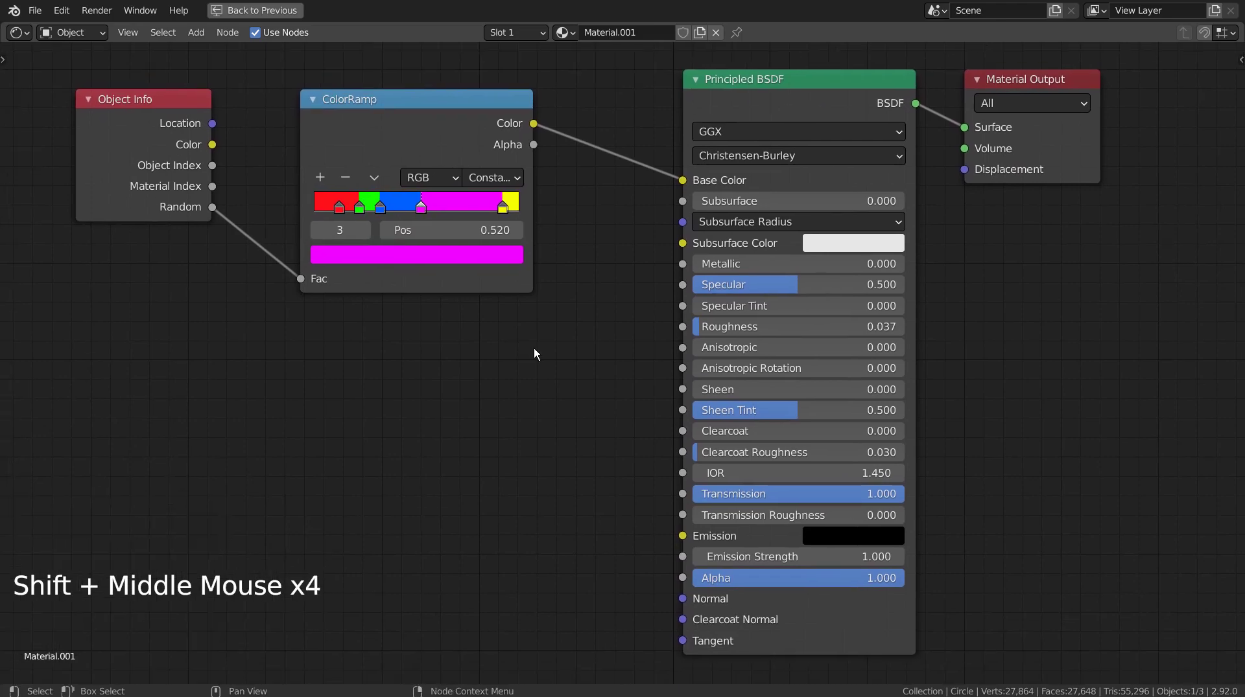
pyautogui.hotkey('ctrl', 'space')
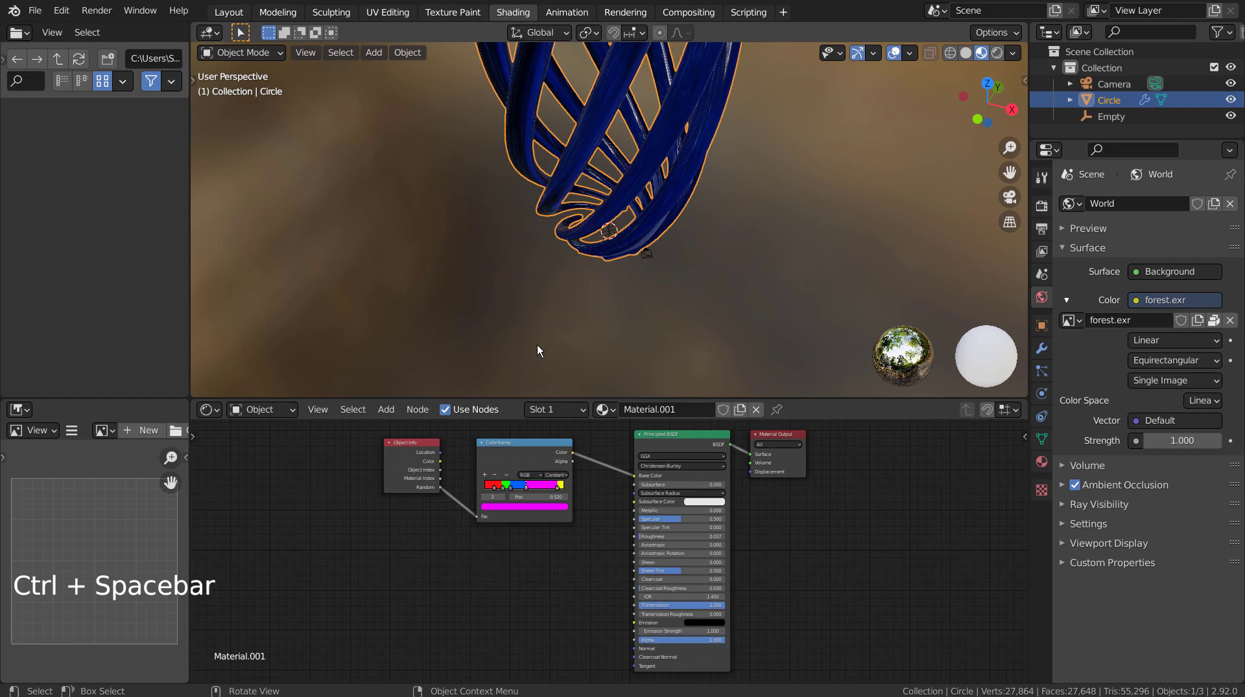
# In top wireframe view, duplicate the lattice vase six times into a ring around the origin.
pyautogui.press('KP_7')
pyautogui.scroll(-7, 560, 236)
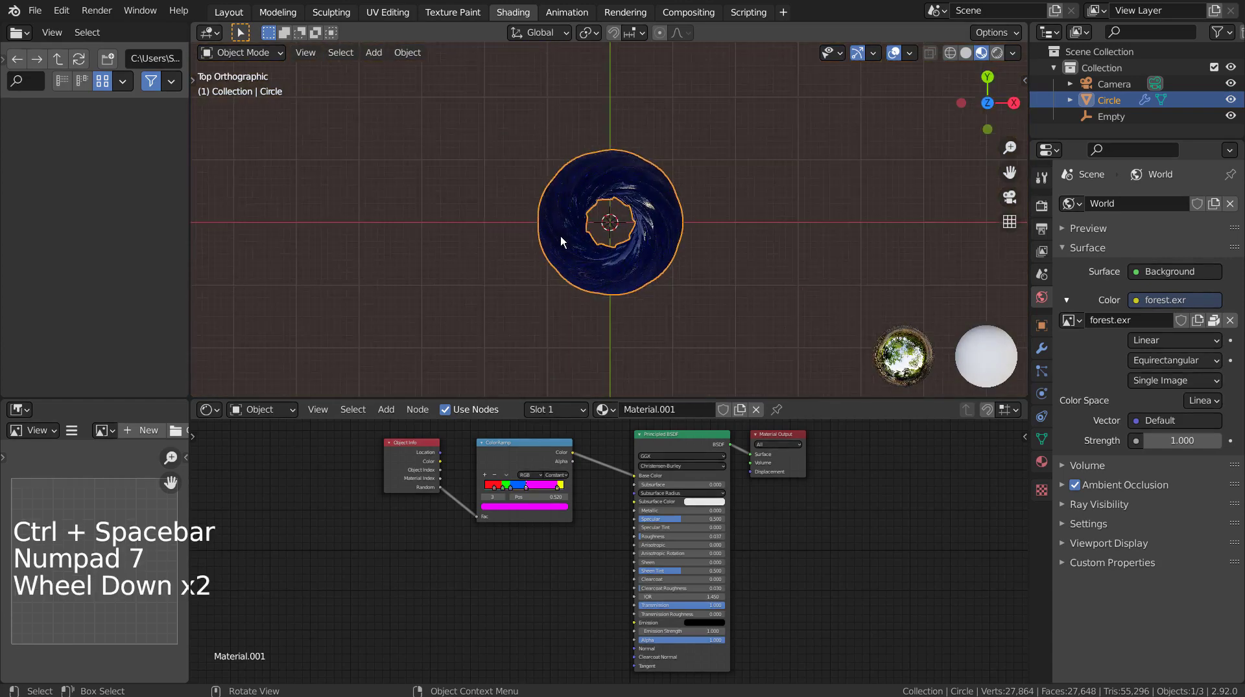
pyautogui.click(950, 52)
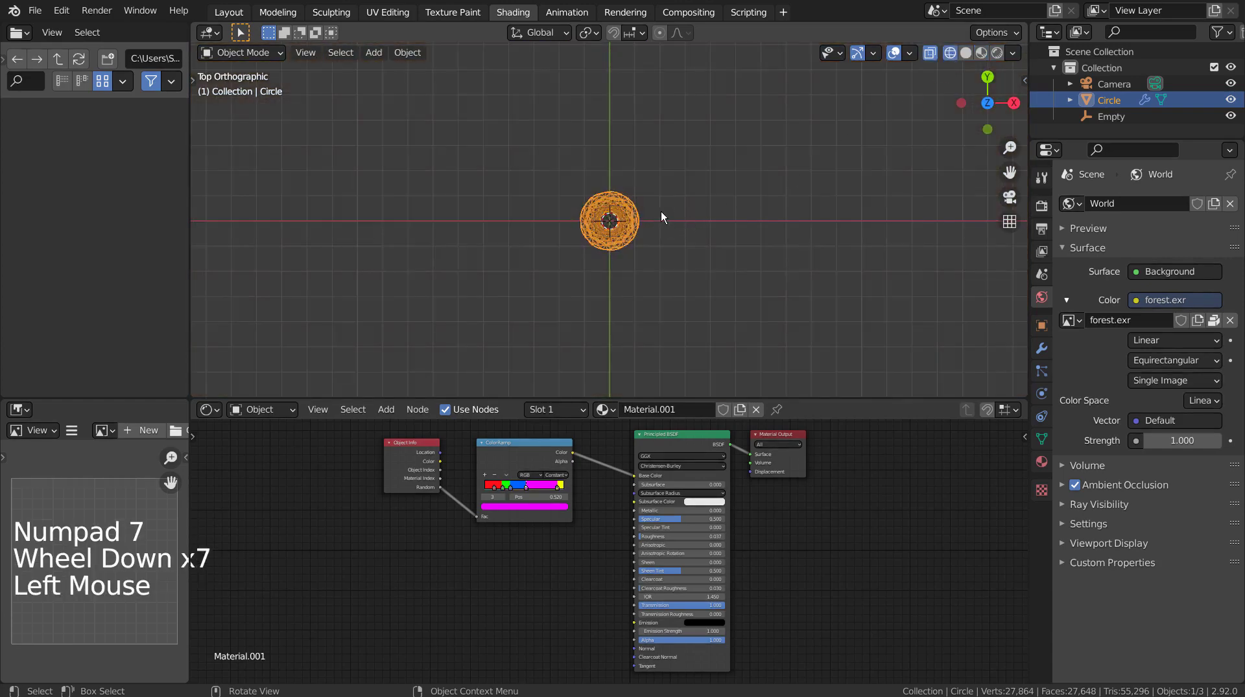
pyautogui.hotkey('shift', 'd')
pyautogui.click(768, 141)
pyautogui.hotkey('shift', 'd')
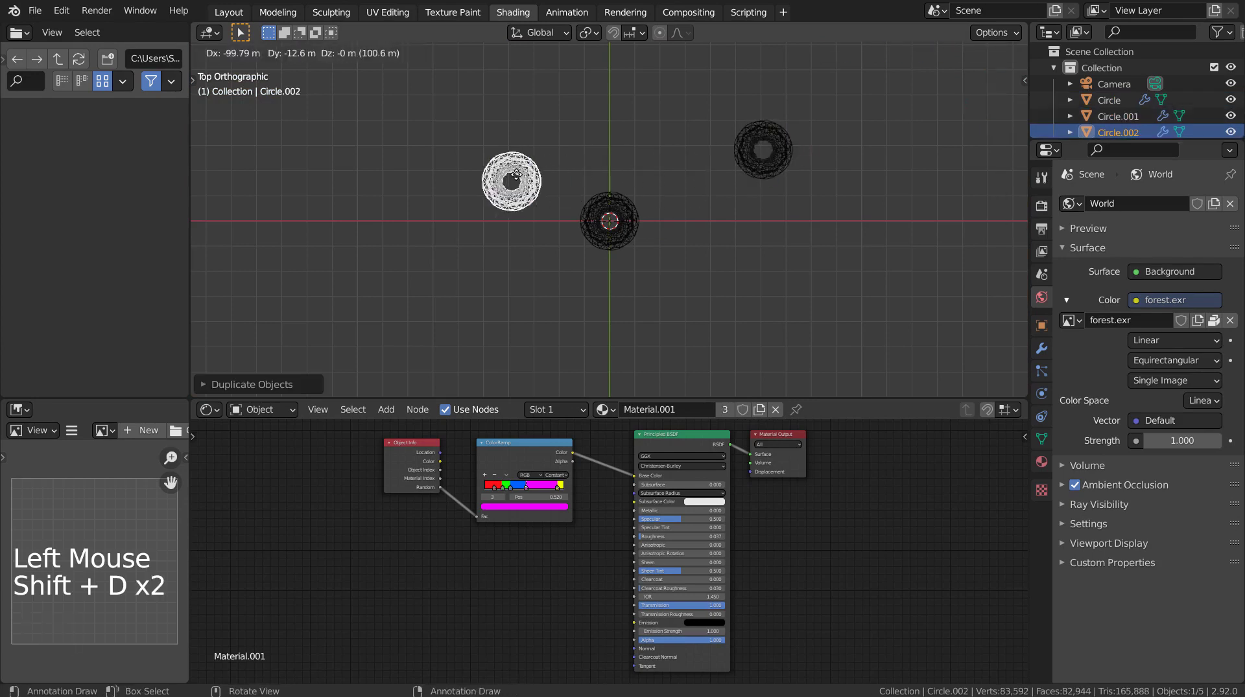
pyautogui.click(476, 173)
pyautogui.hotkey('shift', 'd')
pyautogui.click(566, 98)
pyautogui.hotkey('shift', 'd')
pyautogui.click(522, 272)
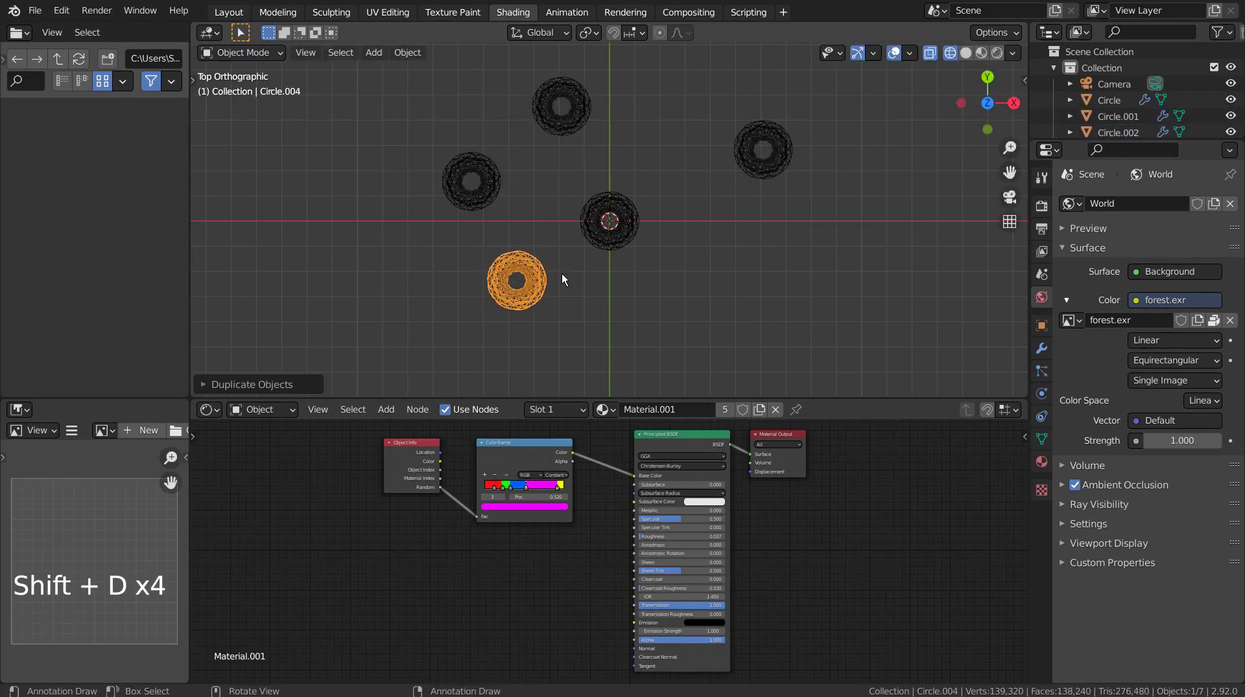
pyautogui.hotkey('shift', 'd')
pyautogui.click(755, 272)
pyautogui.hotkey('shift', 'd')
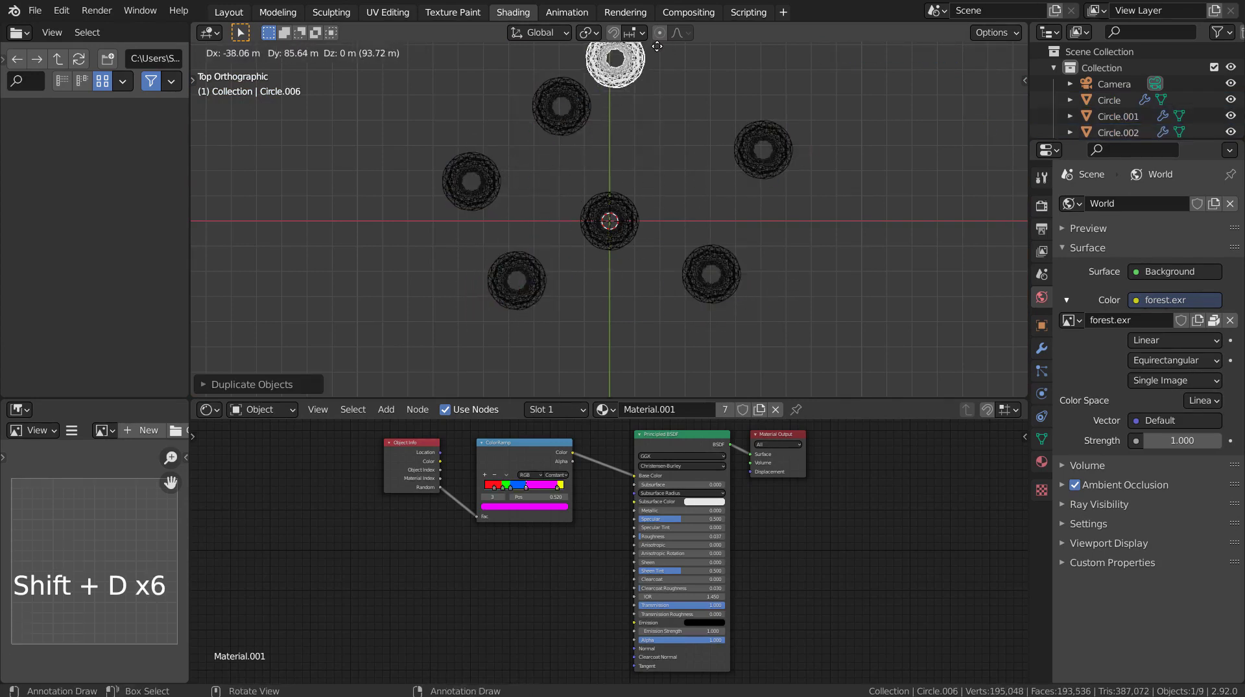
pyautogui.click(657, 46)
# Orbit to a perspective angle in solid shading and align the camera to that view.
pyautogui.moveTo(740, 243)
pyautogui.mouseDown(button='middle')
pyautogui.moveTo(702, 131)
pyautogui.moveTo(702, 79)
pyautogui.mouseUp(button='middle')
pyautogui.hotkey('shift', 'z')
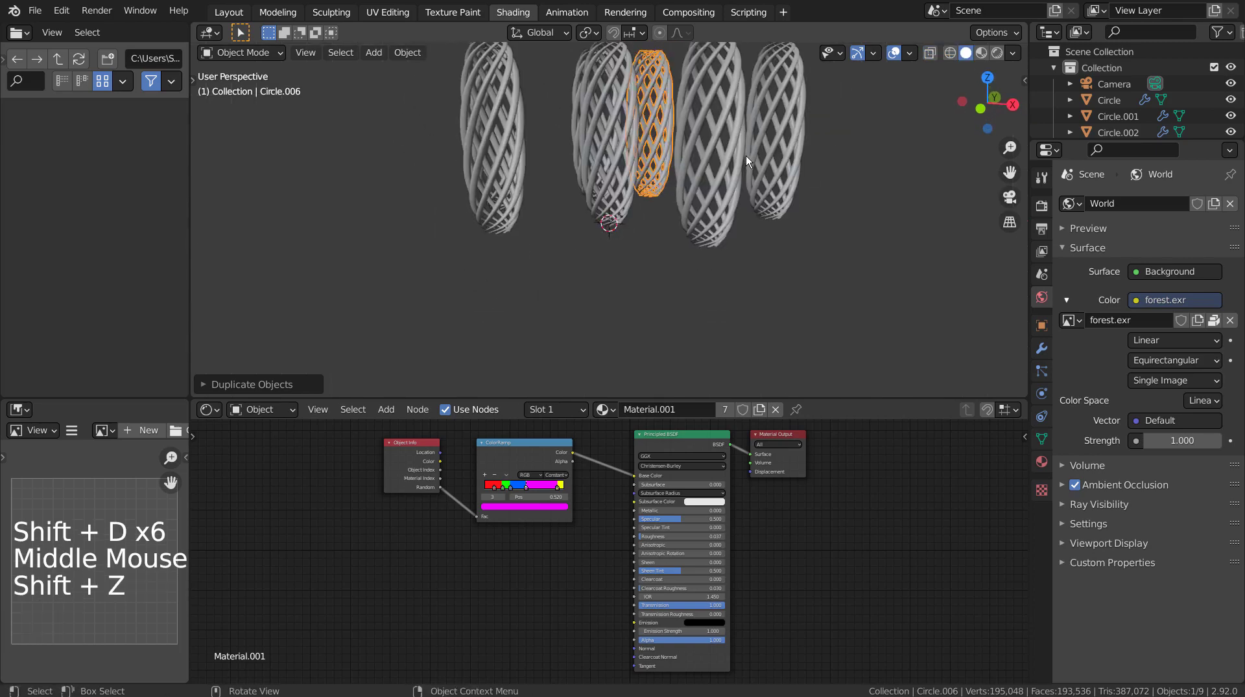
pyautogui.keyDown('shift'); pyautogui.moveTo(746, 156); pyautogui.dragTo(746, 253, button='middle'); pyautogui.keyUp('shift')
pyautogui.moveTo(745, 253); pyautogui.dragTo(752, 268, button='middle')
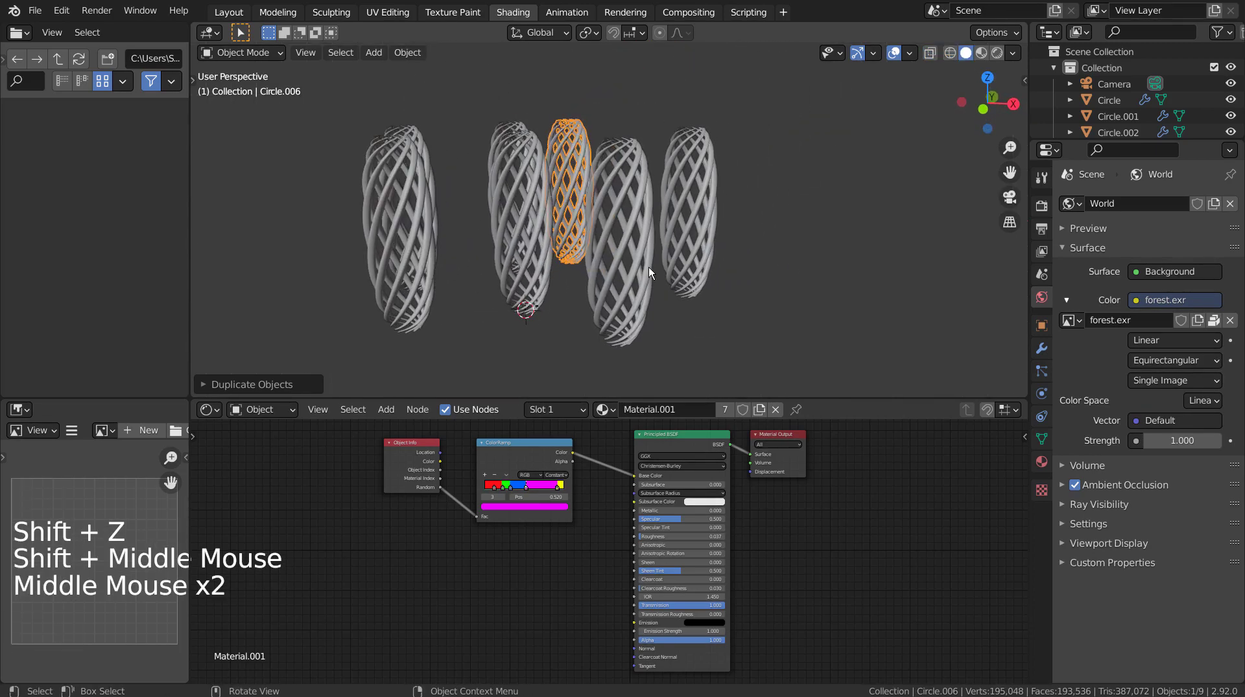
pyautogui.moveTo(648, 267); pyautogui.dragTo(641, 329, button='middle')
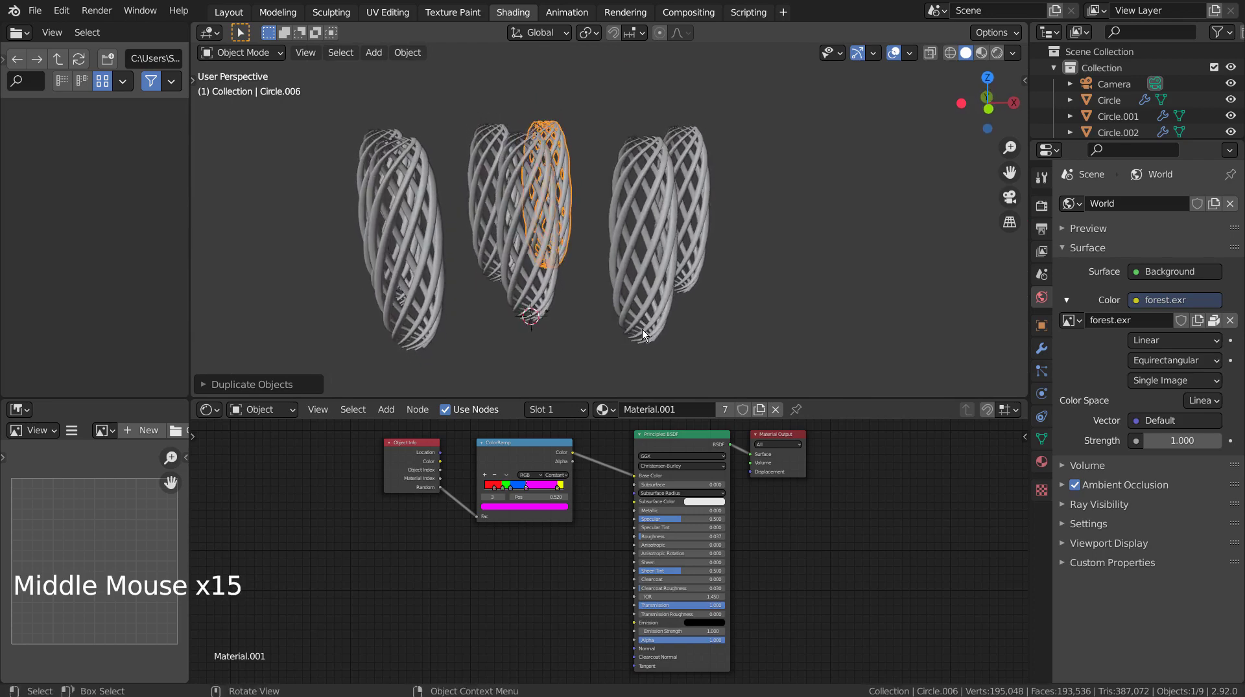
pyautogui.press('ctrl+alt+KP_0')
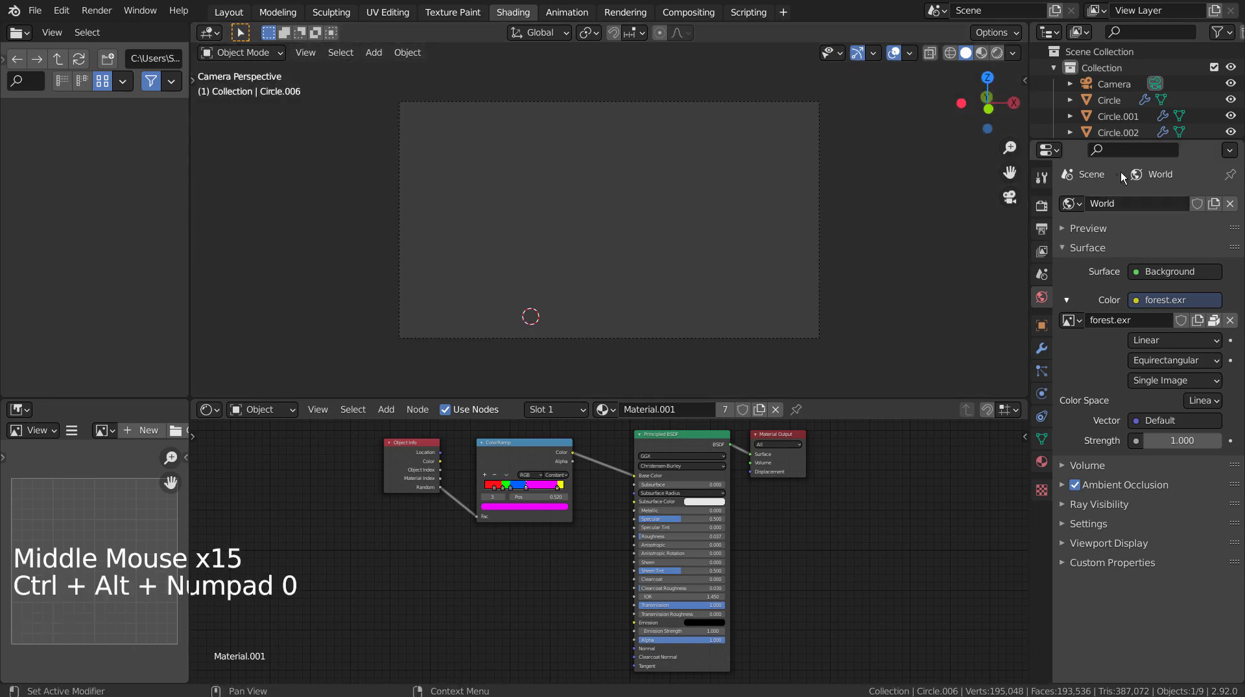
# Set the camera's Clip End to 11111 m.
pyautogui.click(1109, 85)
pyautogui.click(1041, 394)
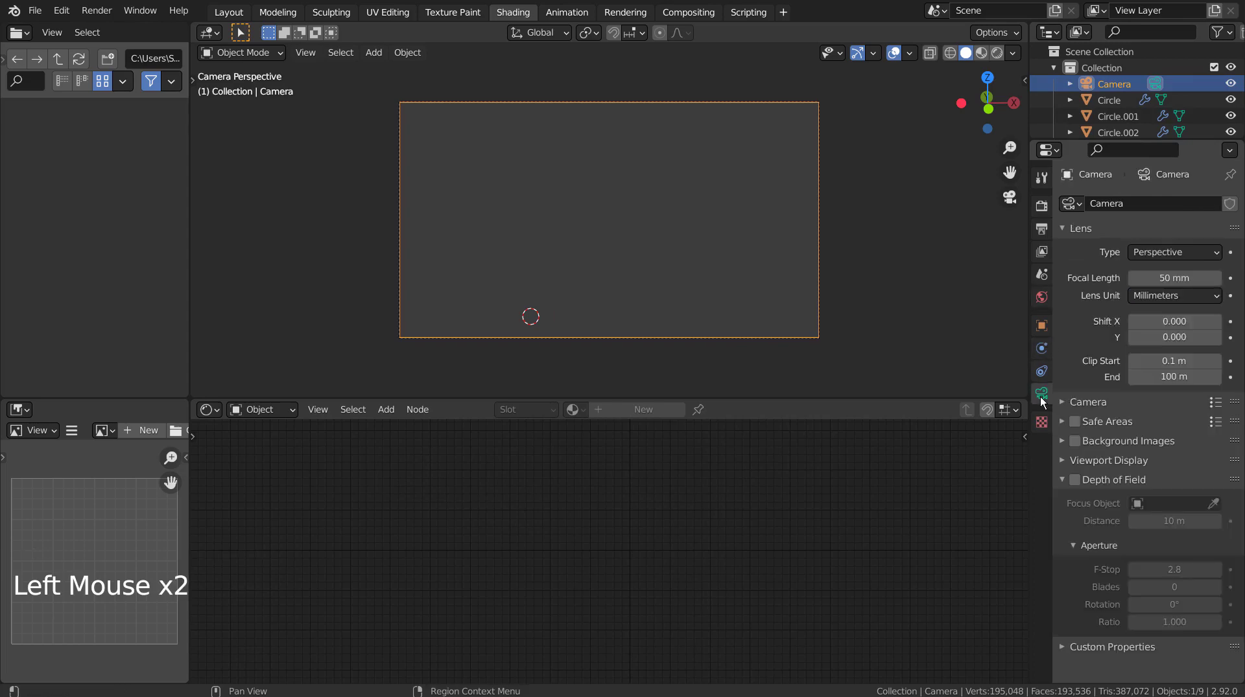
pyautogui.click(1174, 377)
pyautogui.write('11111')
pyautogui.press('Return')
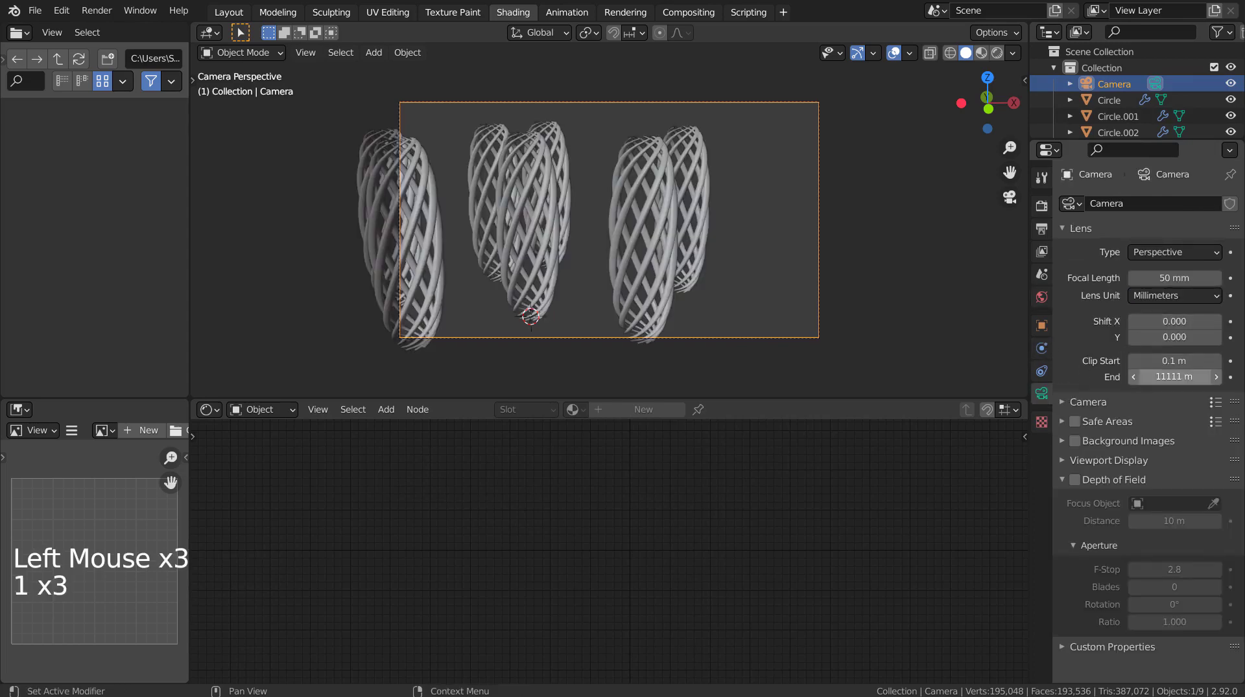
# Use walk navigation to reframe the camera on all the lattice vases.
pyautogui.hotkey('shift', '`')
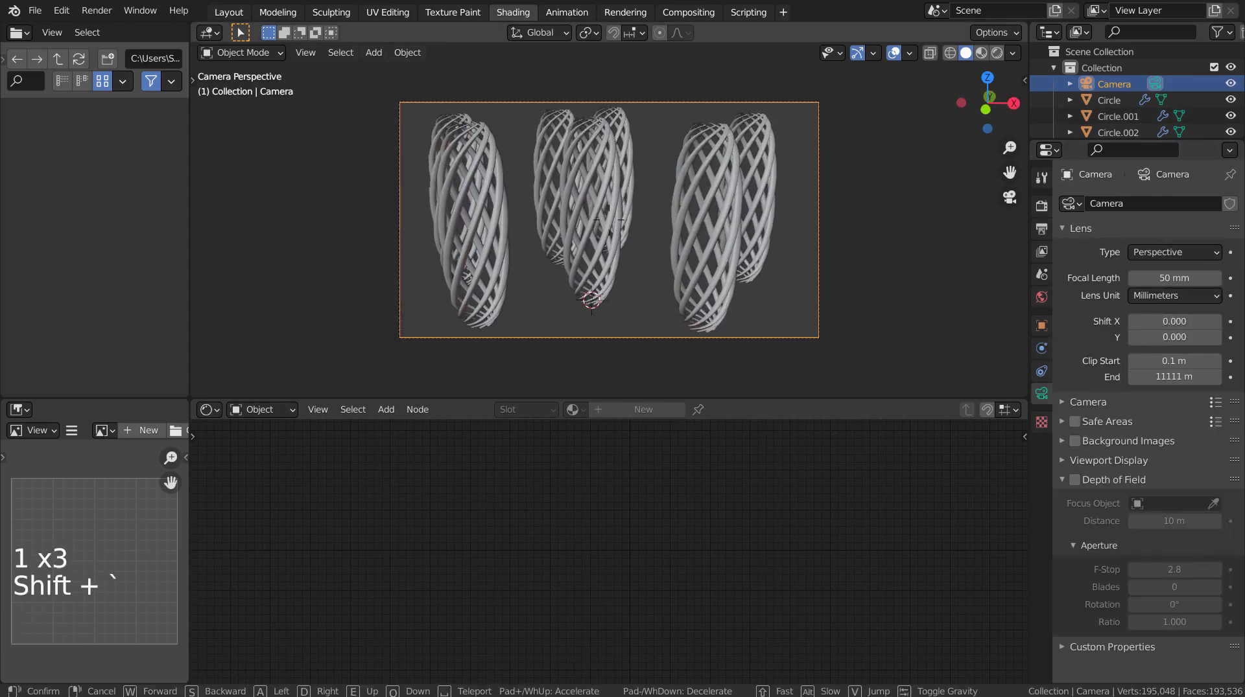
pyautogui.press('shift')
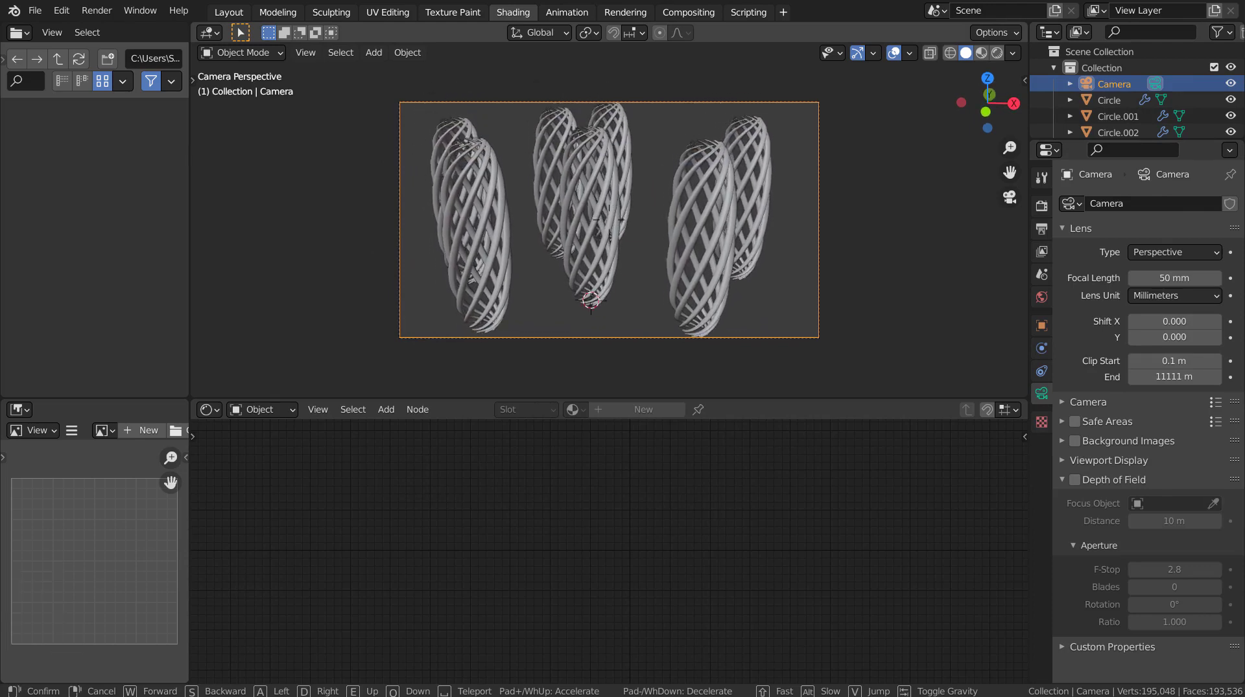
pyautogui.press('Return')
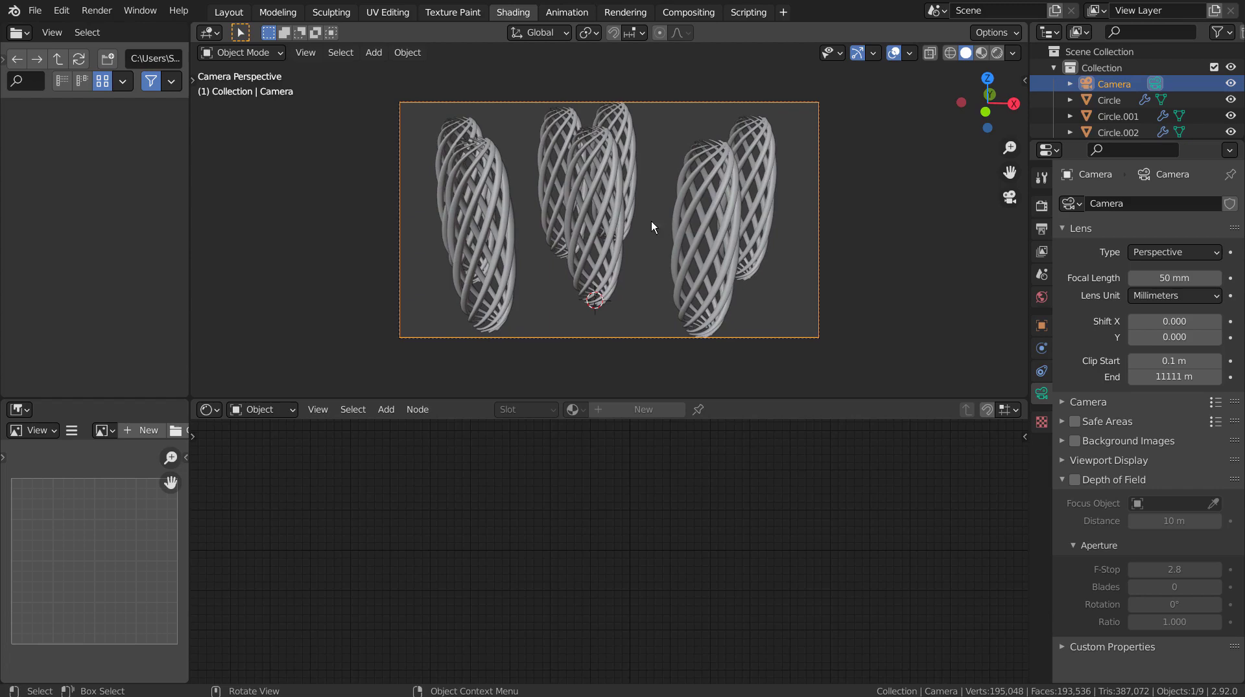
# Shift vases Circle.005 and Circle.001 slightly along the X axis.
pyautogui.click(705, 223)
pyautogui.press('g')
pyautogui.press('x')
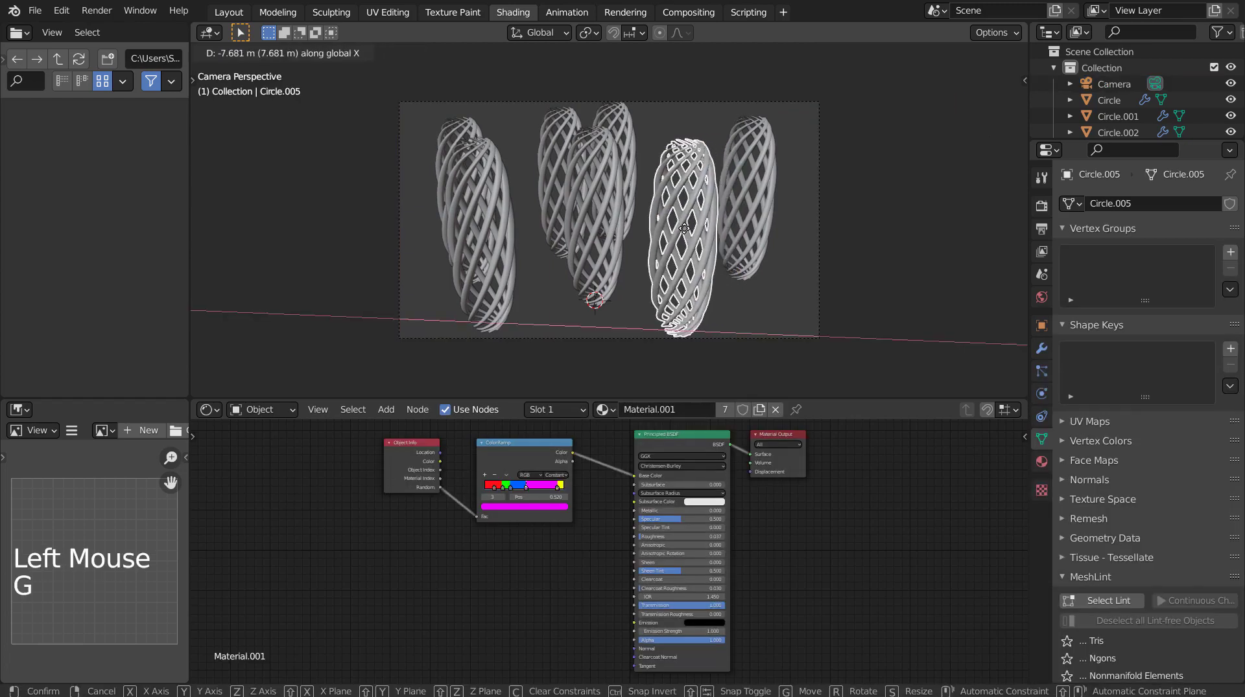
pyautogui.click(693, 235)
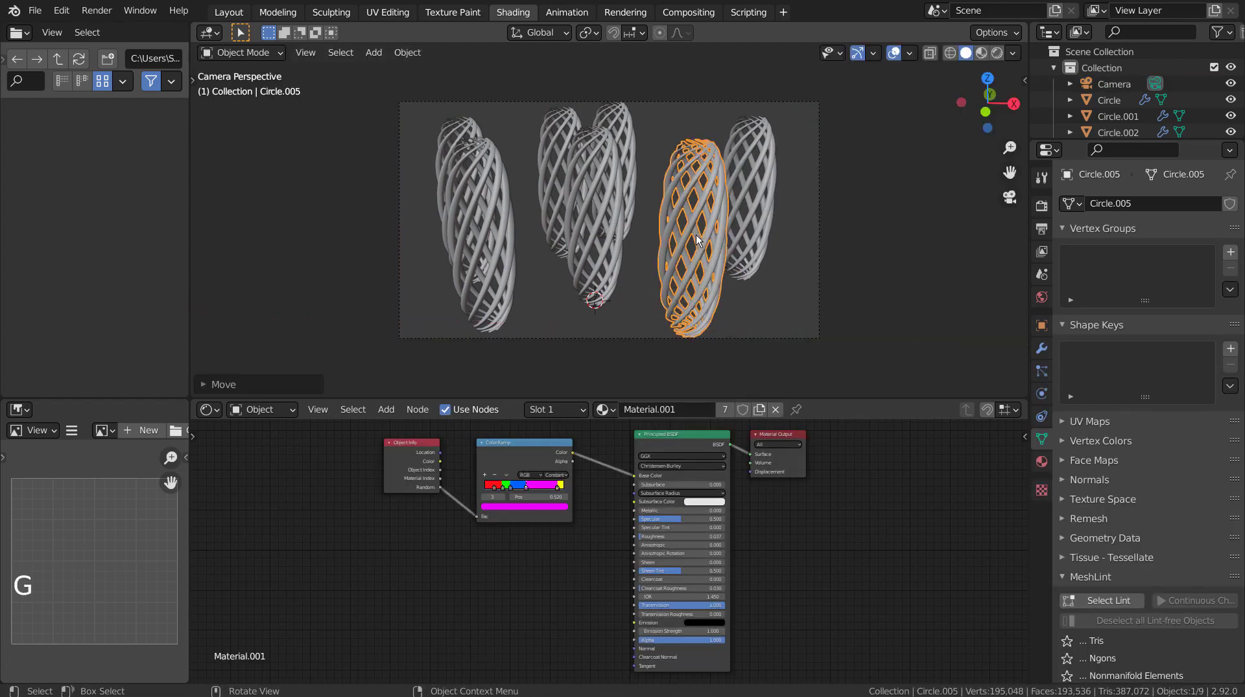
pyautogui.click(767, 196)
pyautogui.press('g')
pyautogui.press('x')
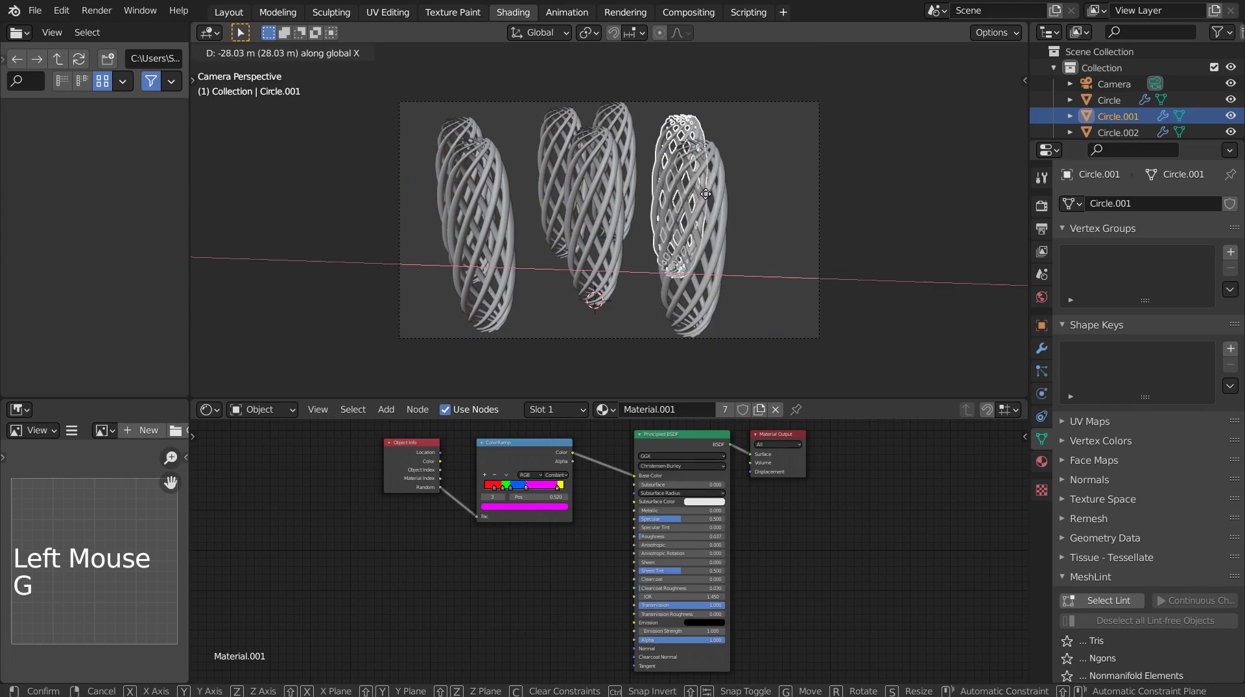
pyautogui.click(705, 194)
# Move Circle.006 and another back vase along X, then switch to Material Preview shading.
pyautogui.click(634, 121)
pyautogui.press('g')
pyautogui.press('x')
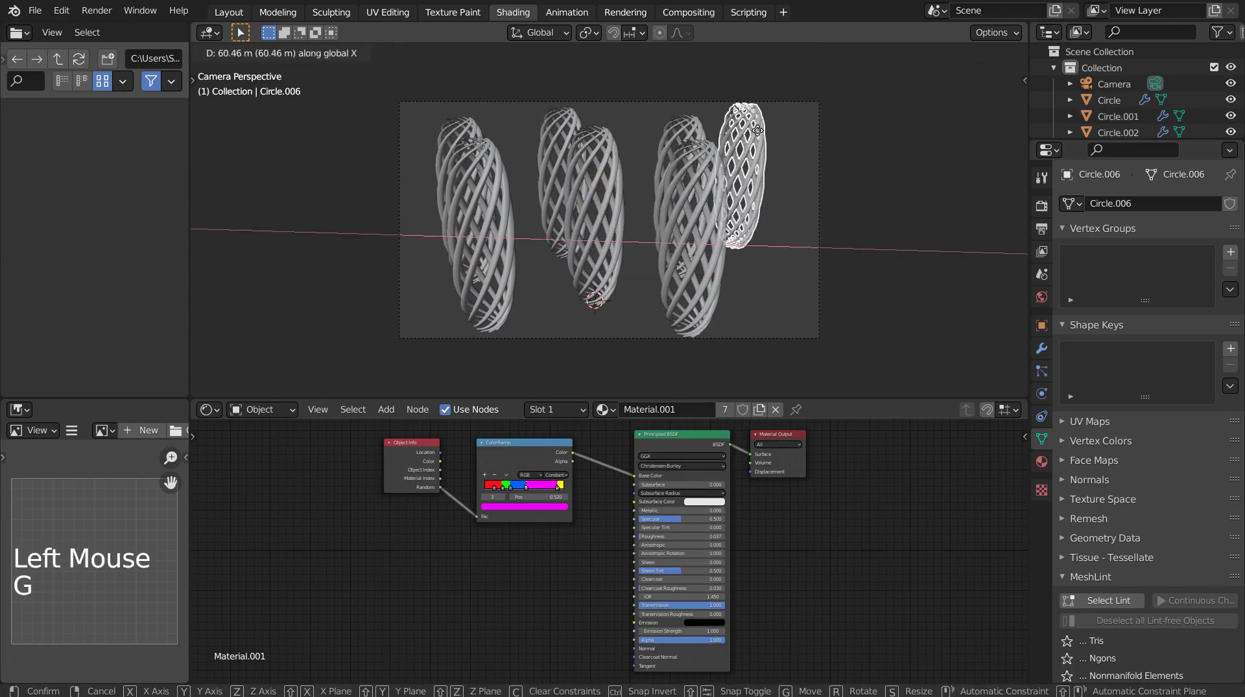
pyautogui.click(760, 134)
pyautogui.click(691, 133)
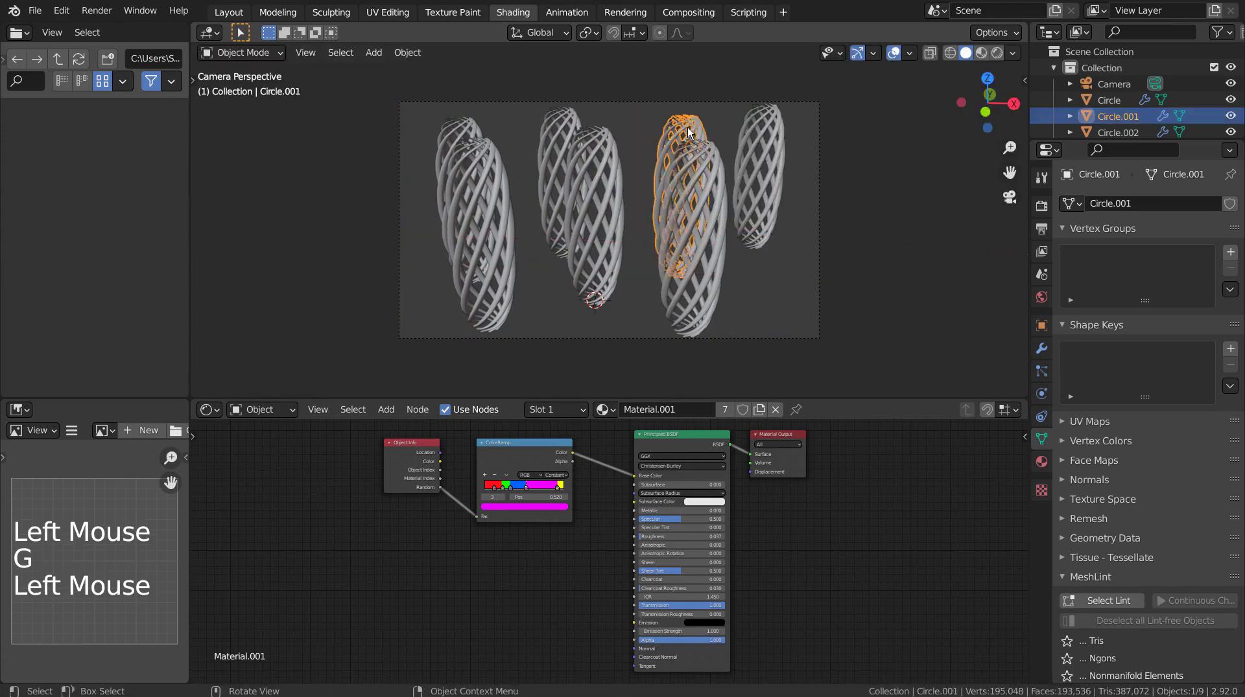
pyautogui.press('g')
pyautogui.press('x')
pyautogui.click(624, 135)
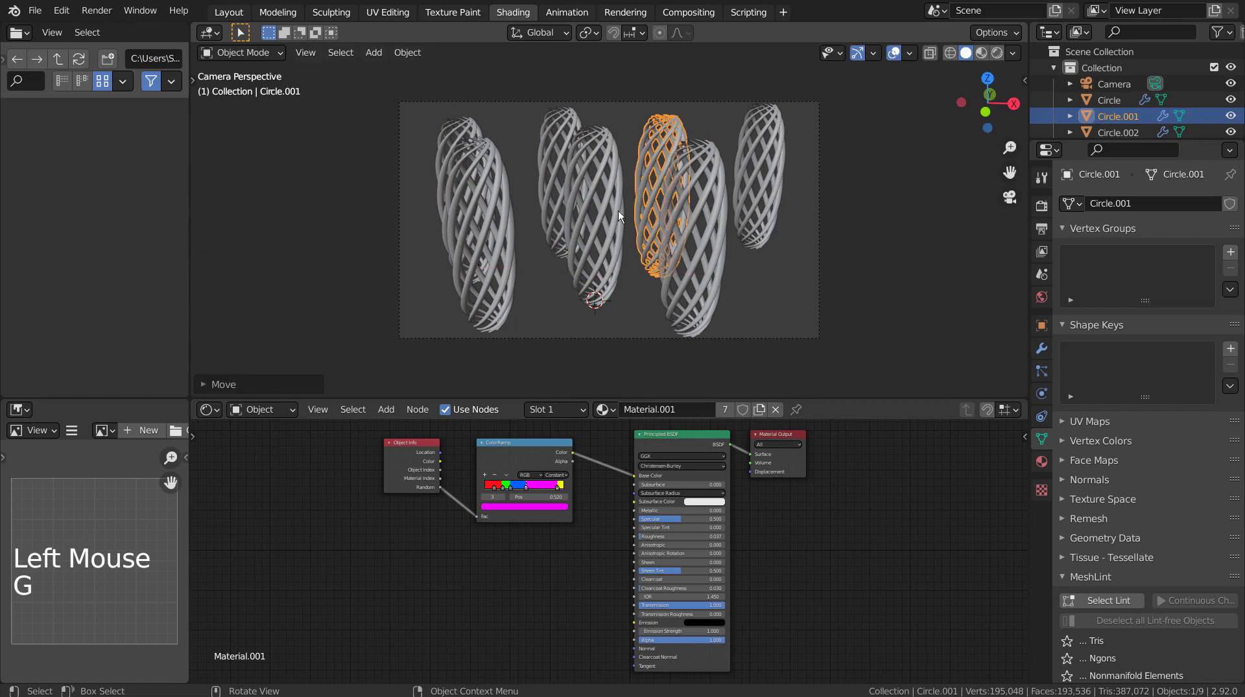
pyautogui.click(479, 222)
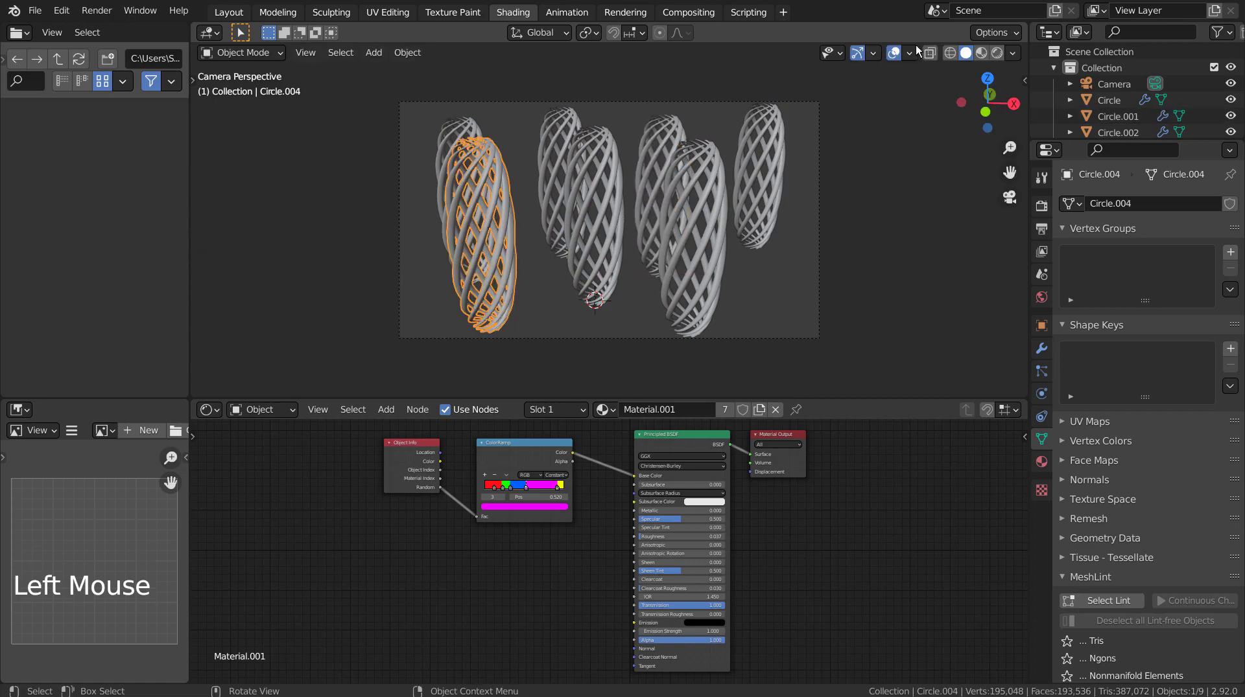
pyautogui.click(980, 53)
# Shrink the centre blue vase and raise the back red vase higher and further left.
pyautogui.click(898, 231)
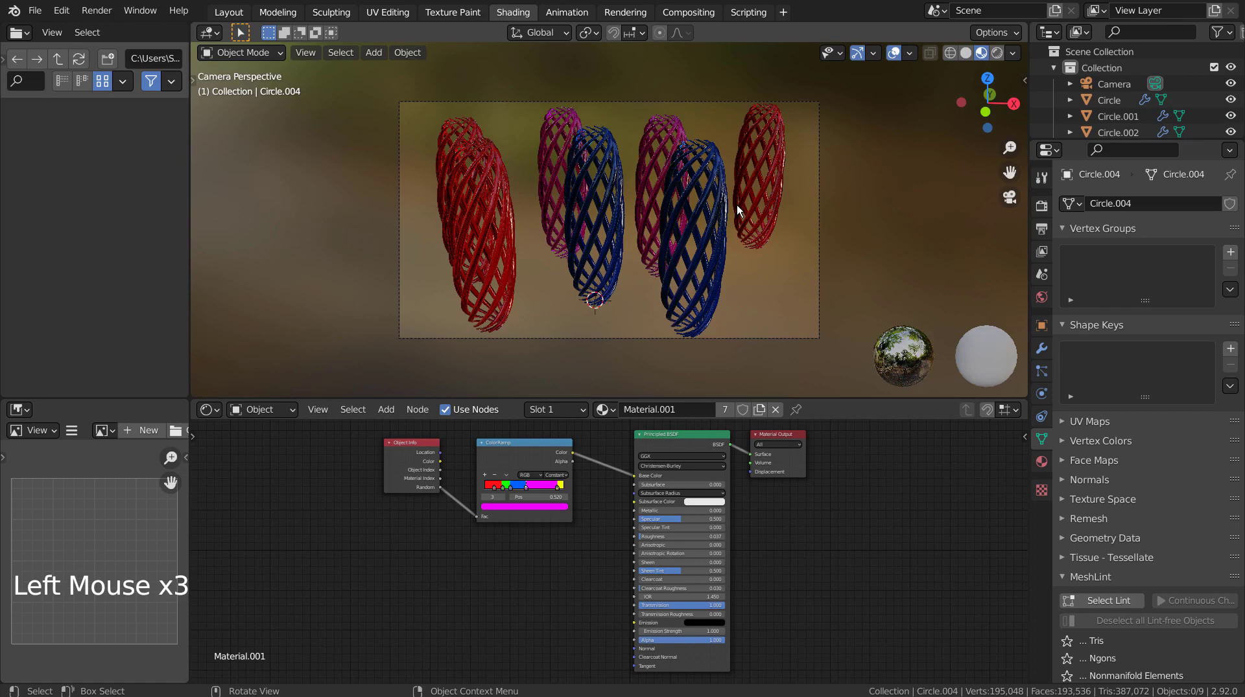
pyautogui.click(620, 217)
pyautogui.press('s')
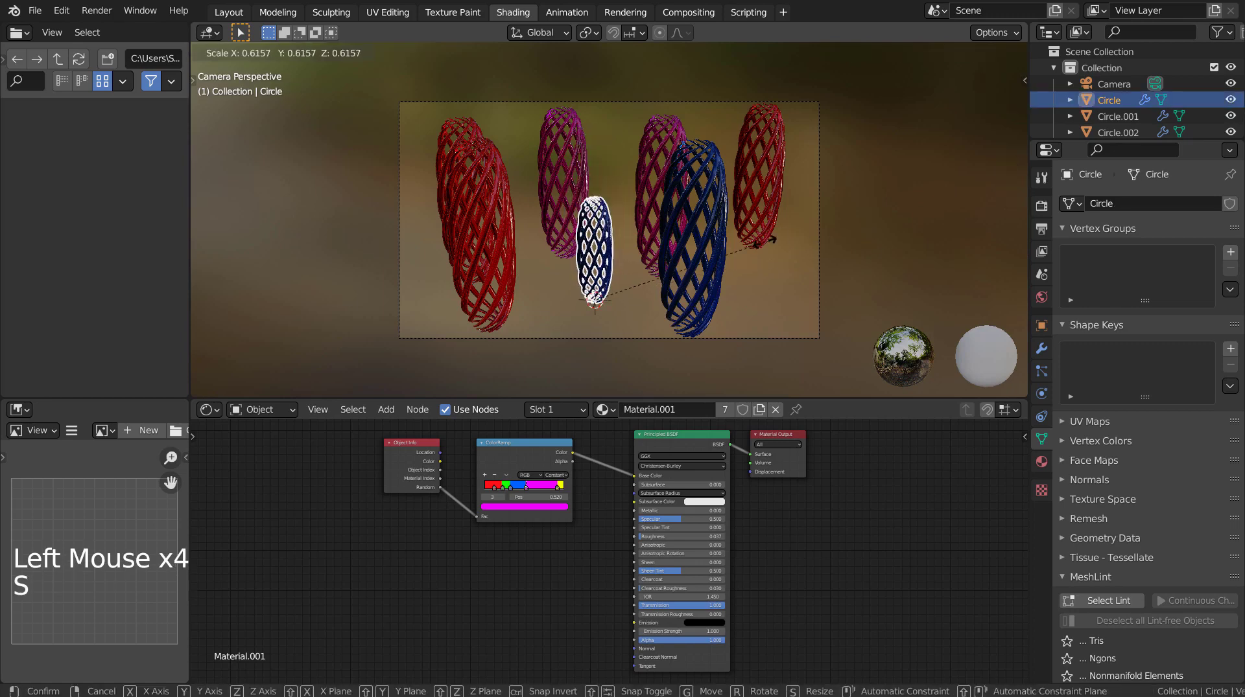
pyautogui.click(451, 134)
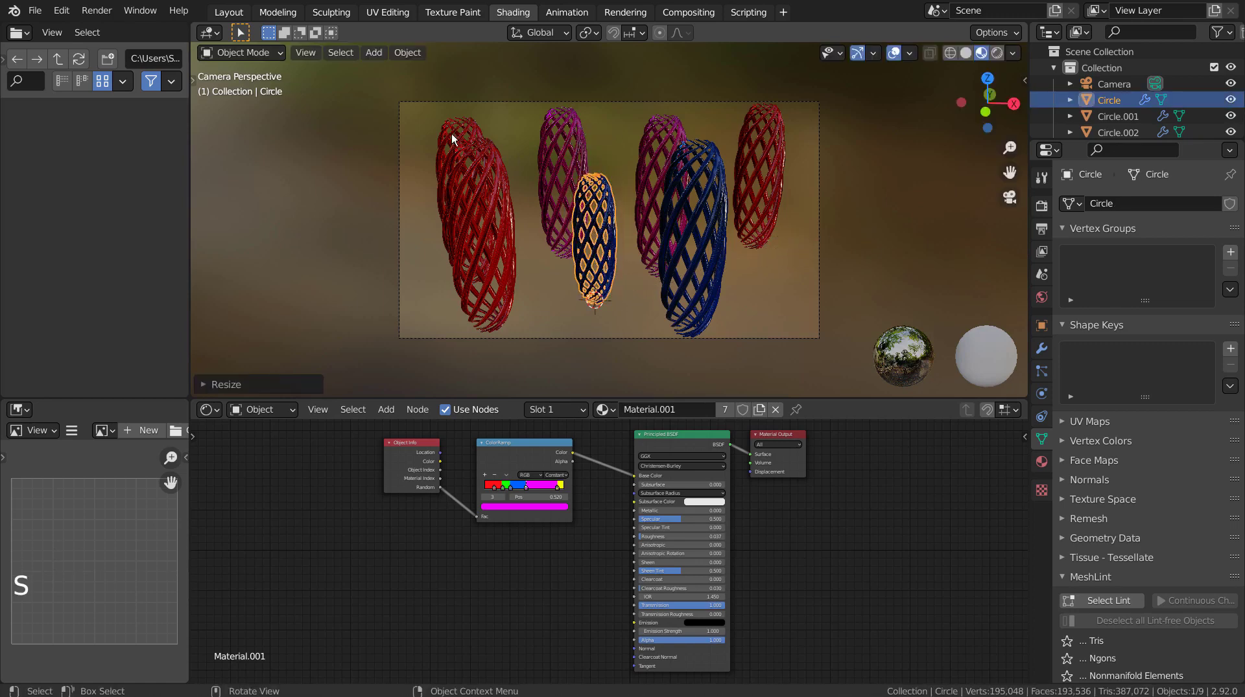
pyautogui.click(451, 134)
pyautogui.press('g')
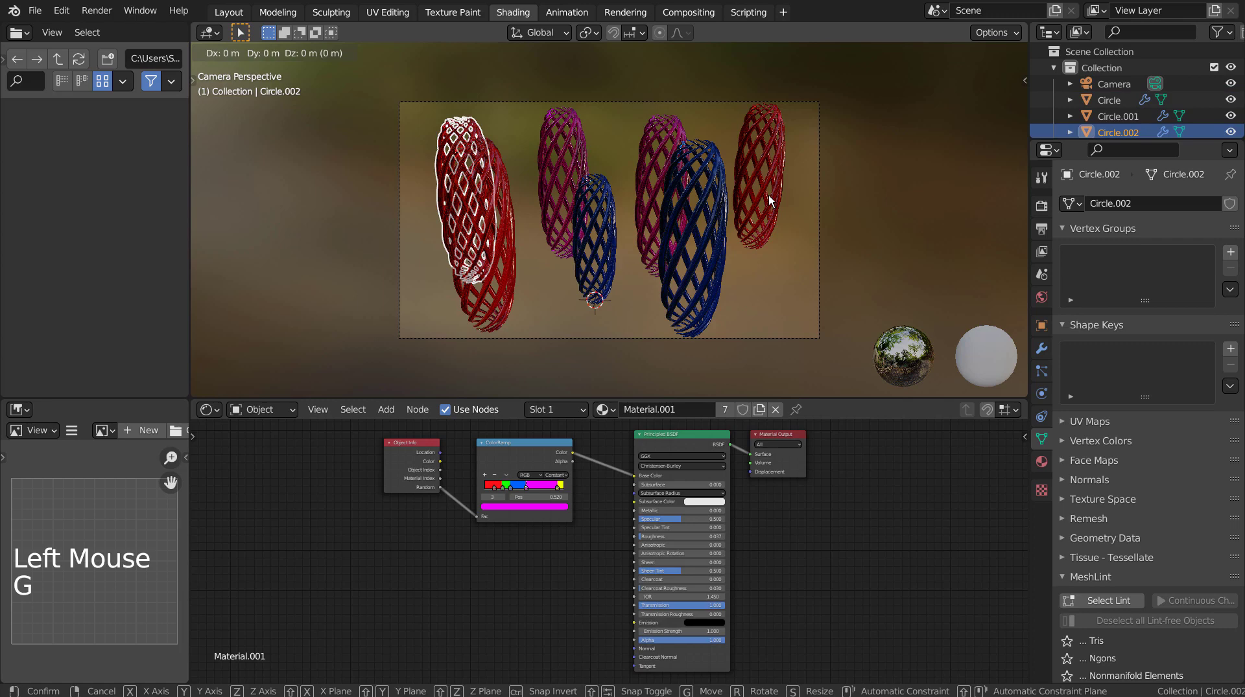
pyautogui.click(457, 286)
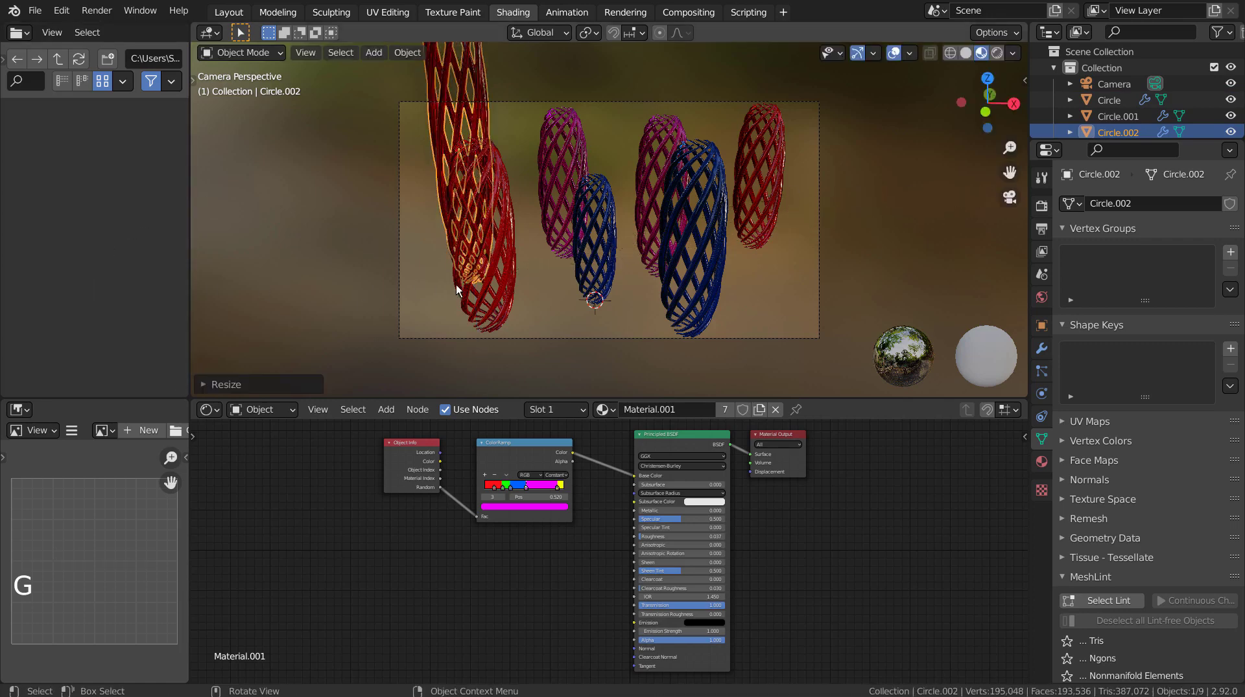
# Scale the left magenta vase taller and stretch the right magenta vase along Z.
pyautogui.click(512, 286)
pyautogui.click(570, 178)
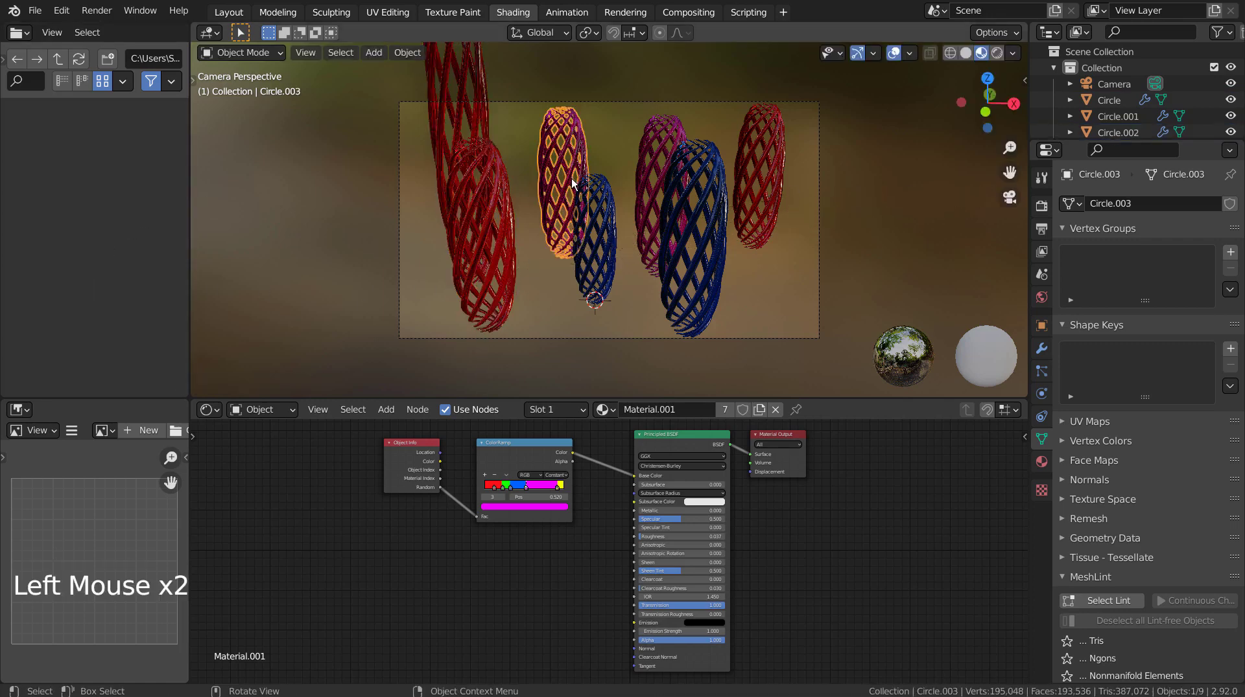
pyautogui.press('s')
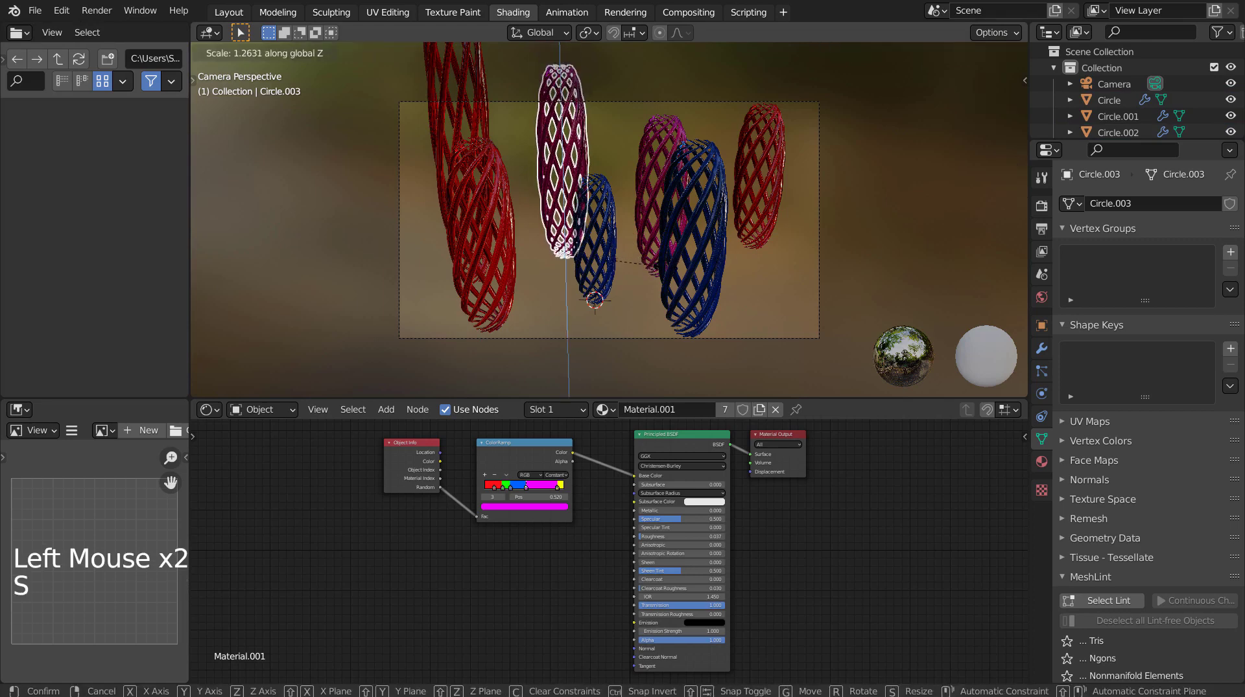
pyautogui.click(660, 219)
pyautogui.click(665, 142)
pyautogui.press('s')
pyautogui.press('z')
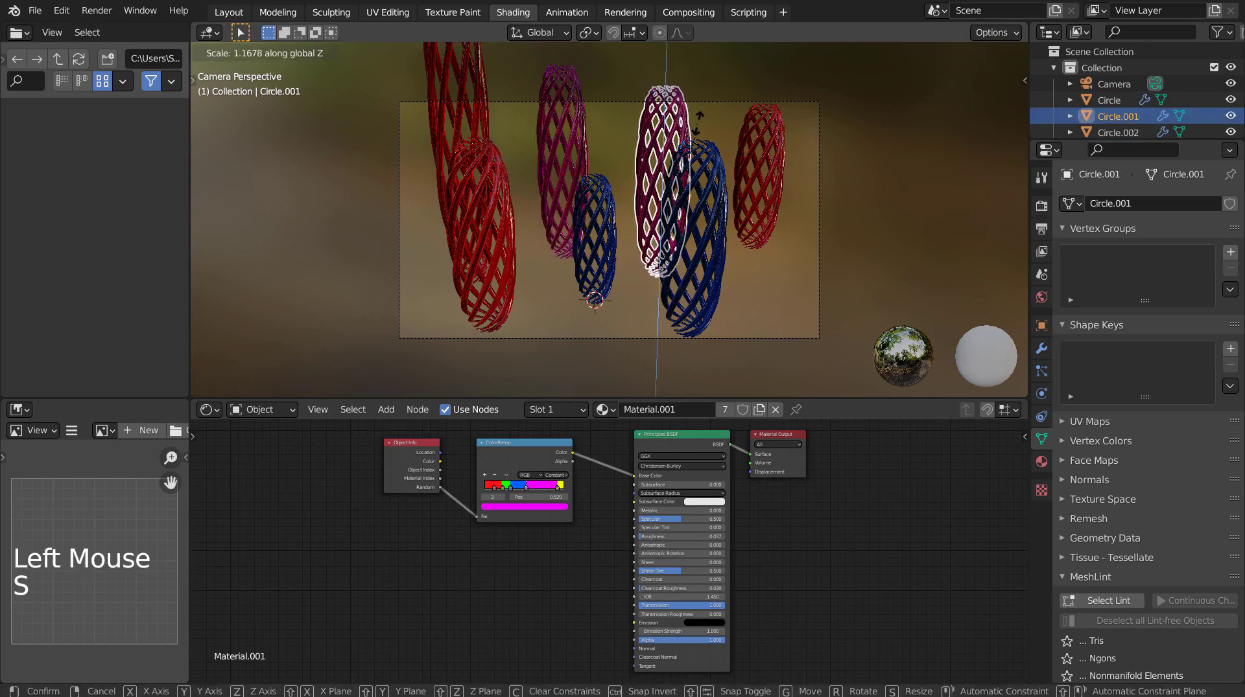
pyautogui.click(650, 182)
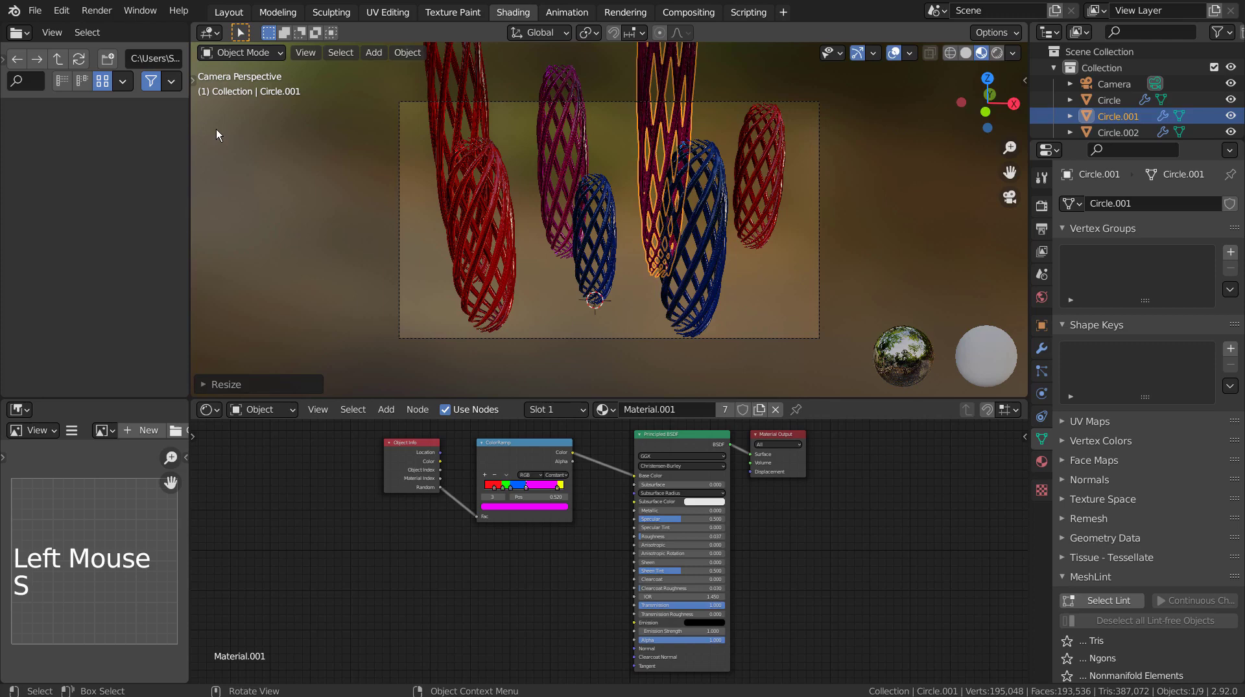
# Stretch the front blue vase much taller along Z, then deselect everything.
pyautogui.click(706, 220)
pyautogui.press('s')
pyautogui.press('z')
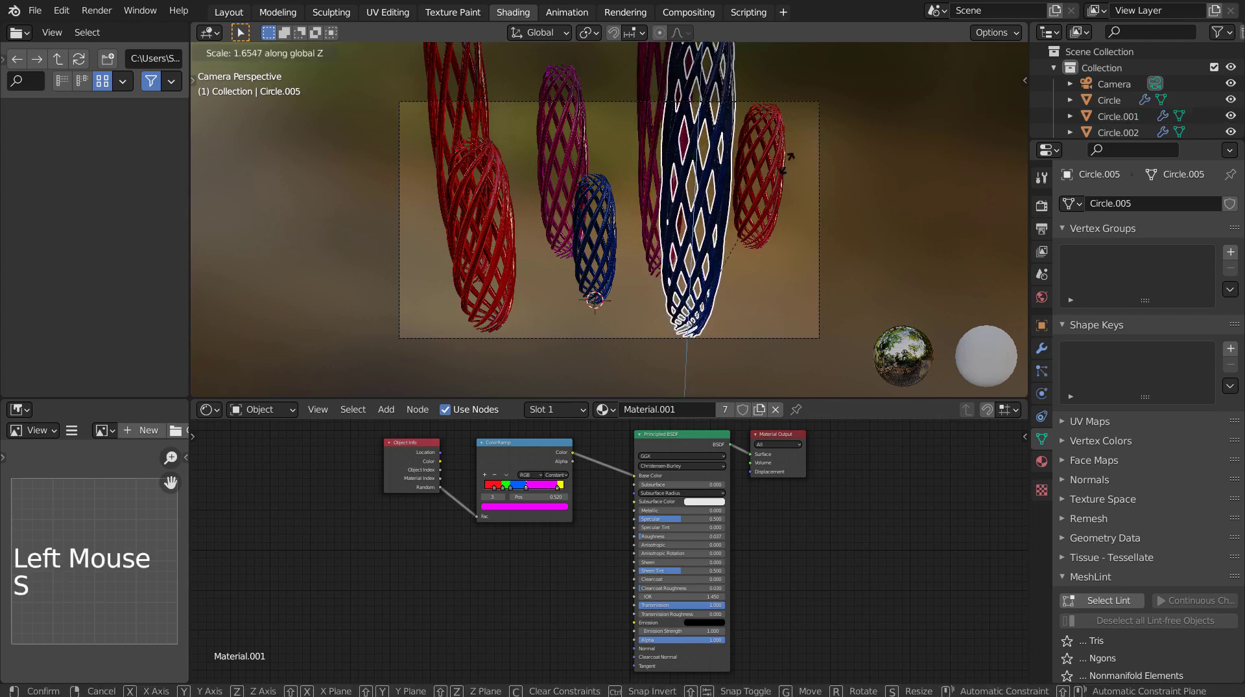
pyautogui.click(801, 158)
pyautogui.click(832, 250)
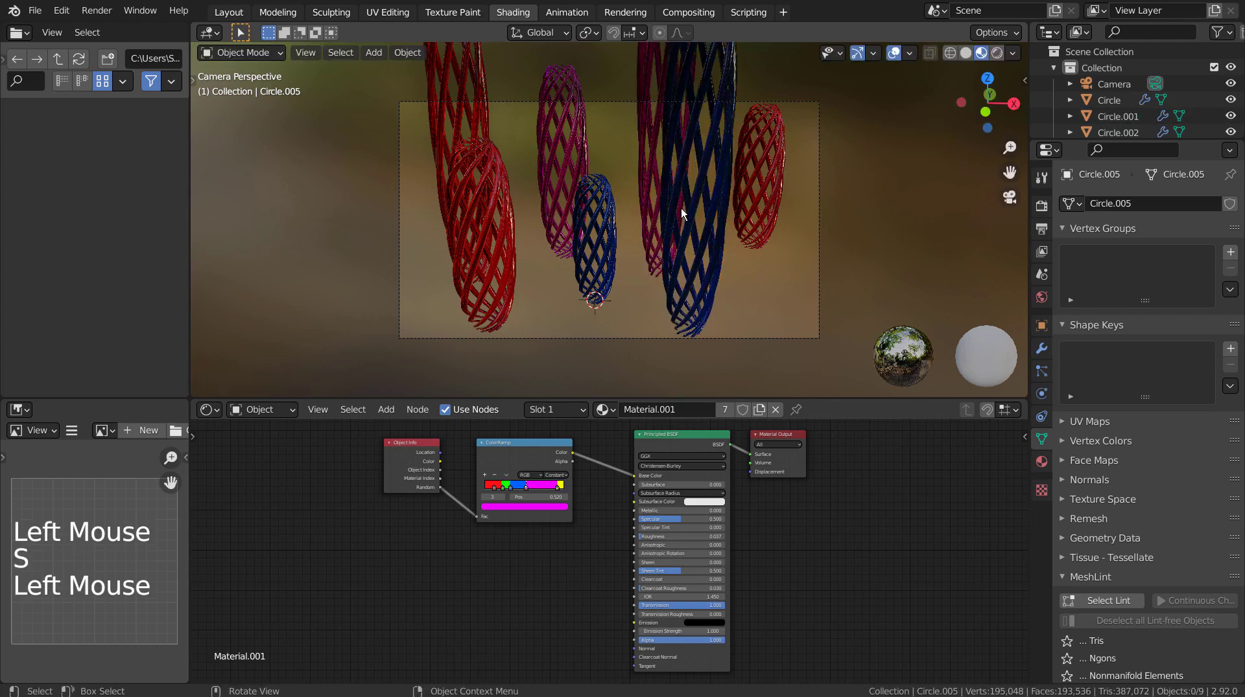
pyautogui.click(795, 307)
# Add a plane and scale it up into a large floor under the vases.
pyautogui.hotkey('shift', 'a')
pyautogui.moveTo(729, 192)
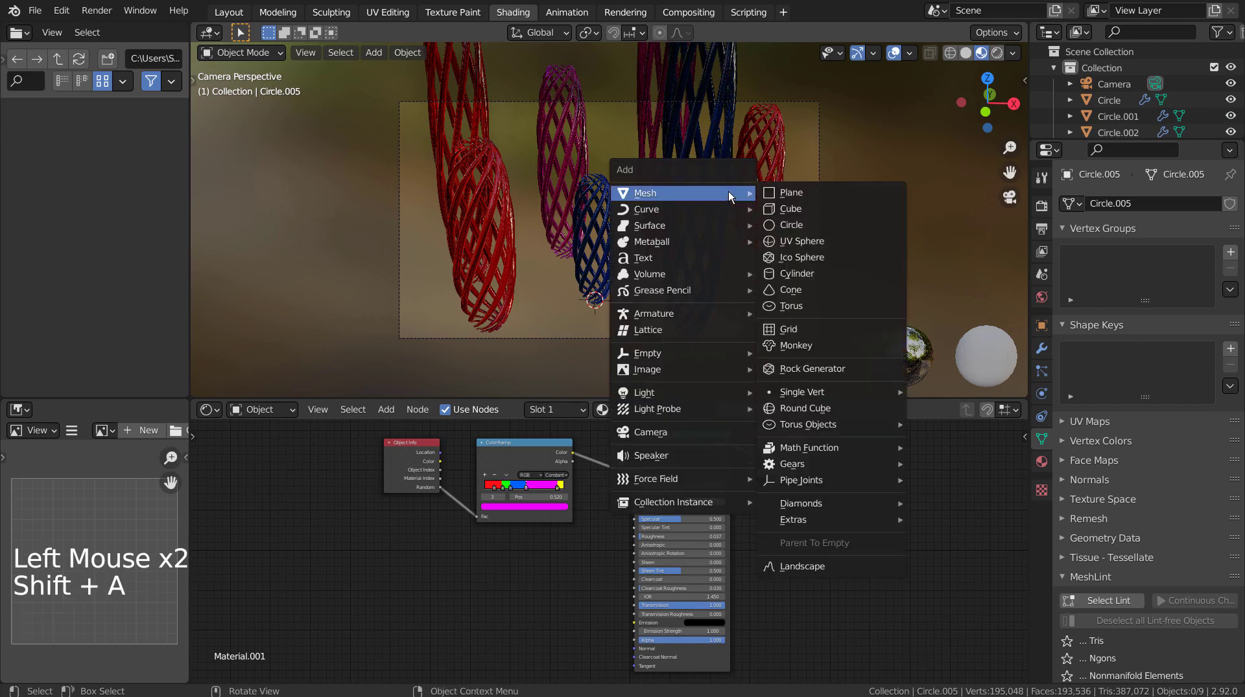
pyautogui.click(791, 193)
pyautogui.press('s')
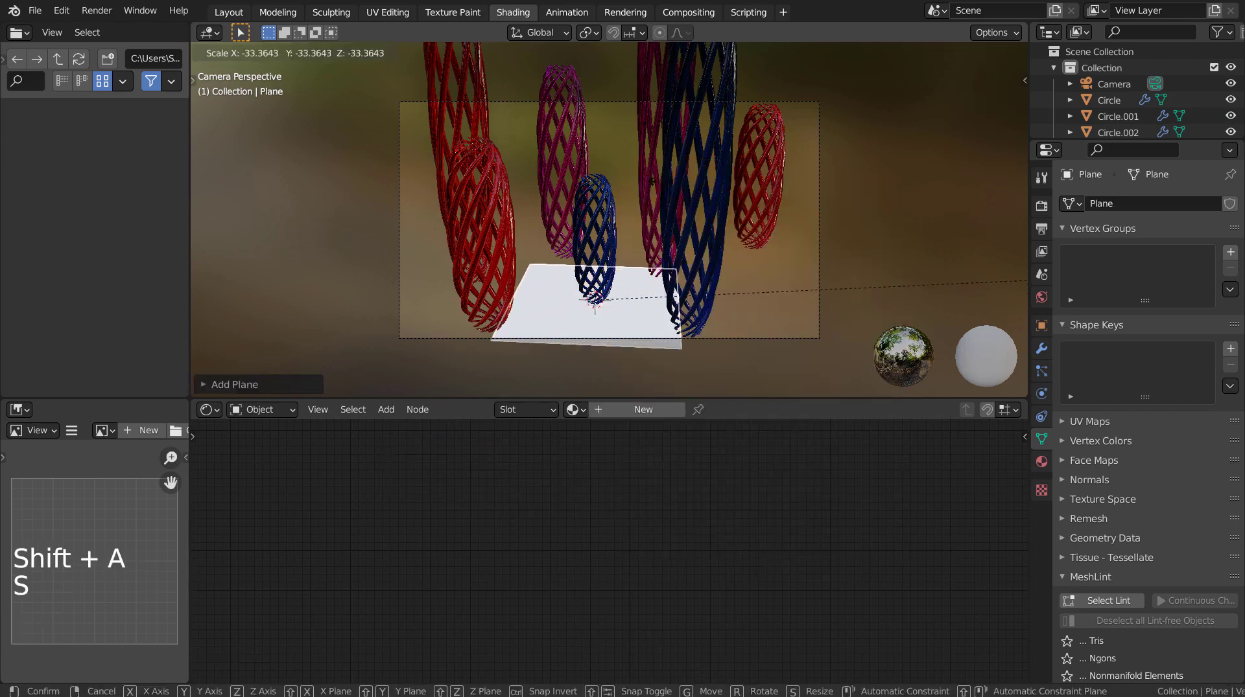
pyautogui.click(639, 72)
pyautogui.press('s')
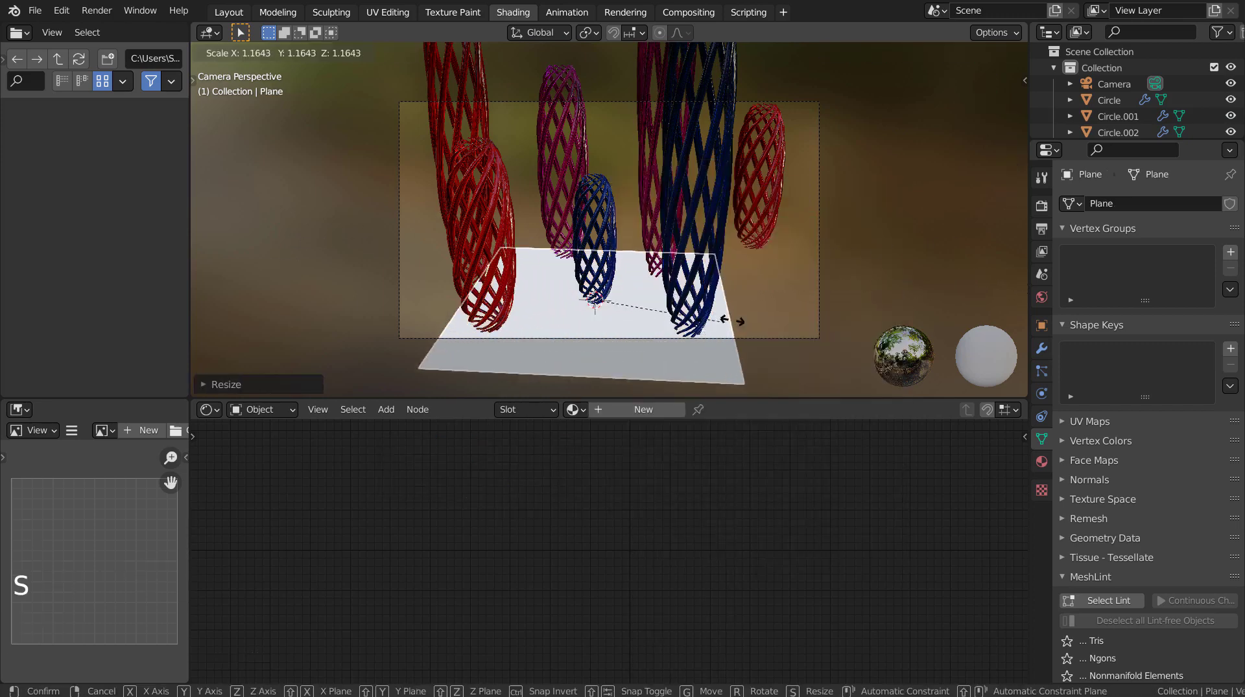
pyautogui.click(227, 285)
# Extrude the plane's back edge up into a wall and bevel the corner into a curve.
pyautogui.press('Tab')
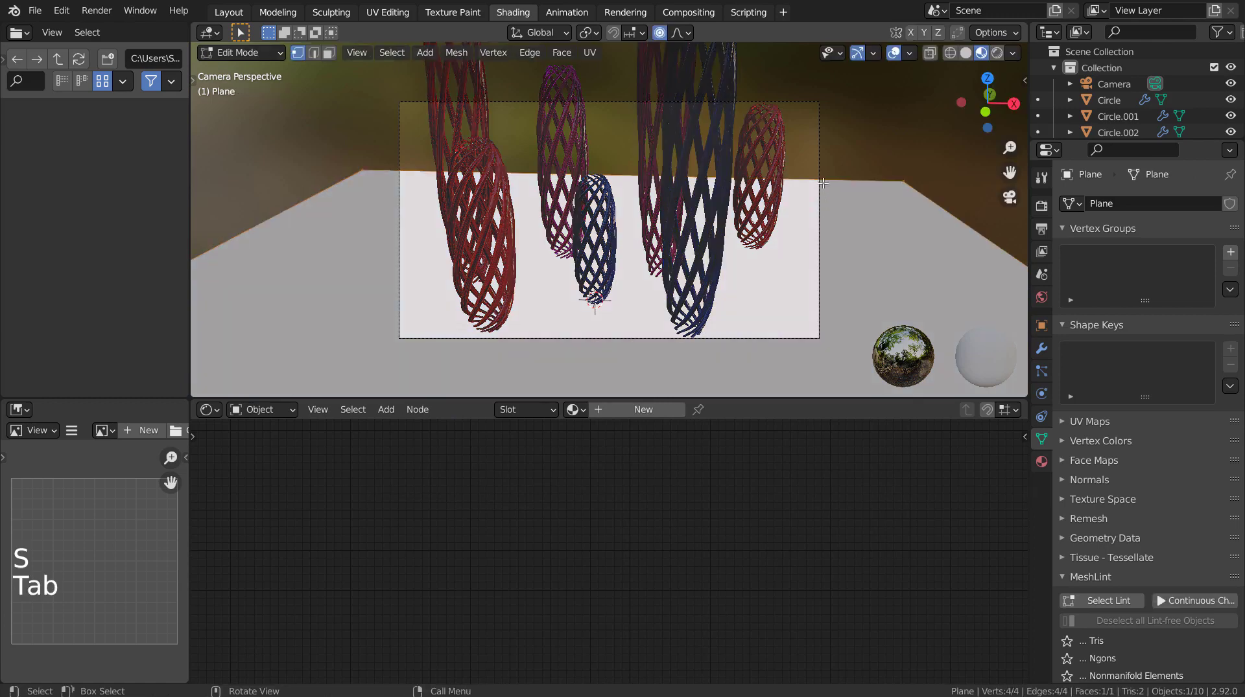
pyautogui.press('2')
pyautogui.click(856, 187)
pyautogui.press('e')
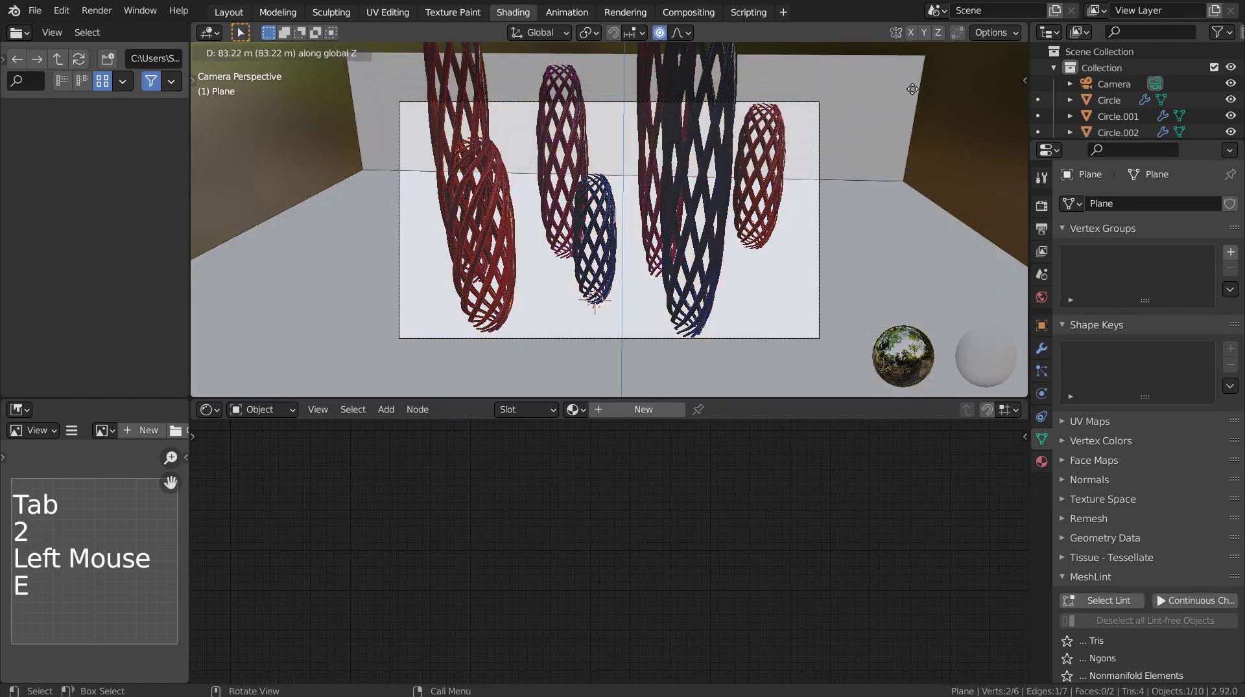
pyautogui.click(868, 168)
pyautogui.hotkey('ctrl', 'b')
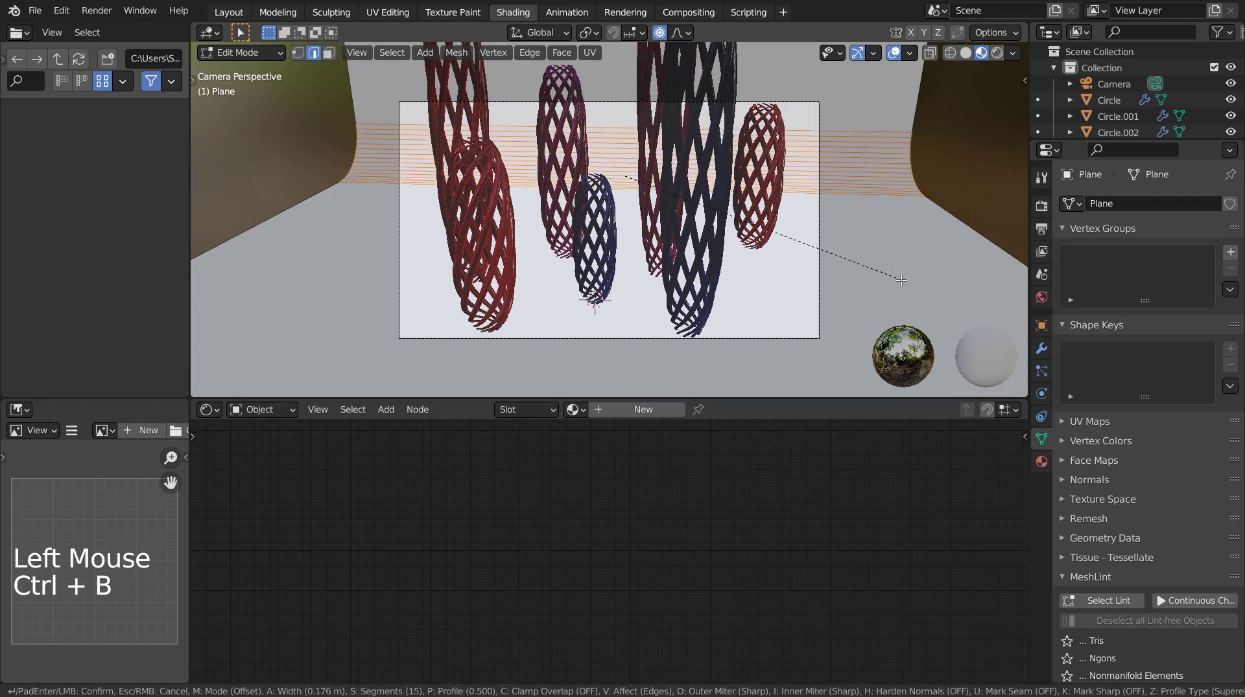
pyautogui.click(821, 172)
pyautogui.press('Tab')
# Create Material.002 for the backdrop with white base colour, Metallic 0.959 and Roughness 0.194.
pyautogui.click(810, 172)
pyautogui.rightClick(803, 173)
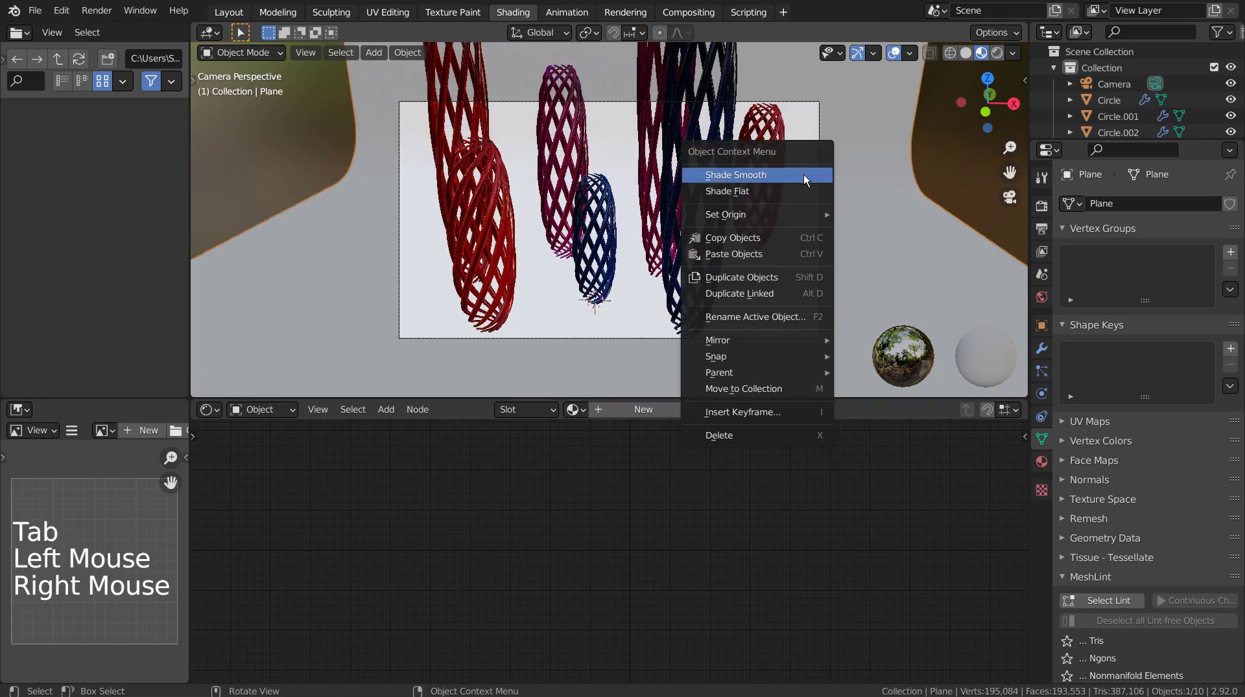
pyautogui.click(864, 238)
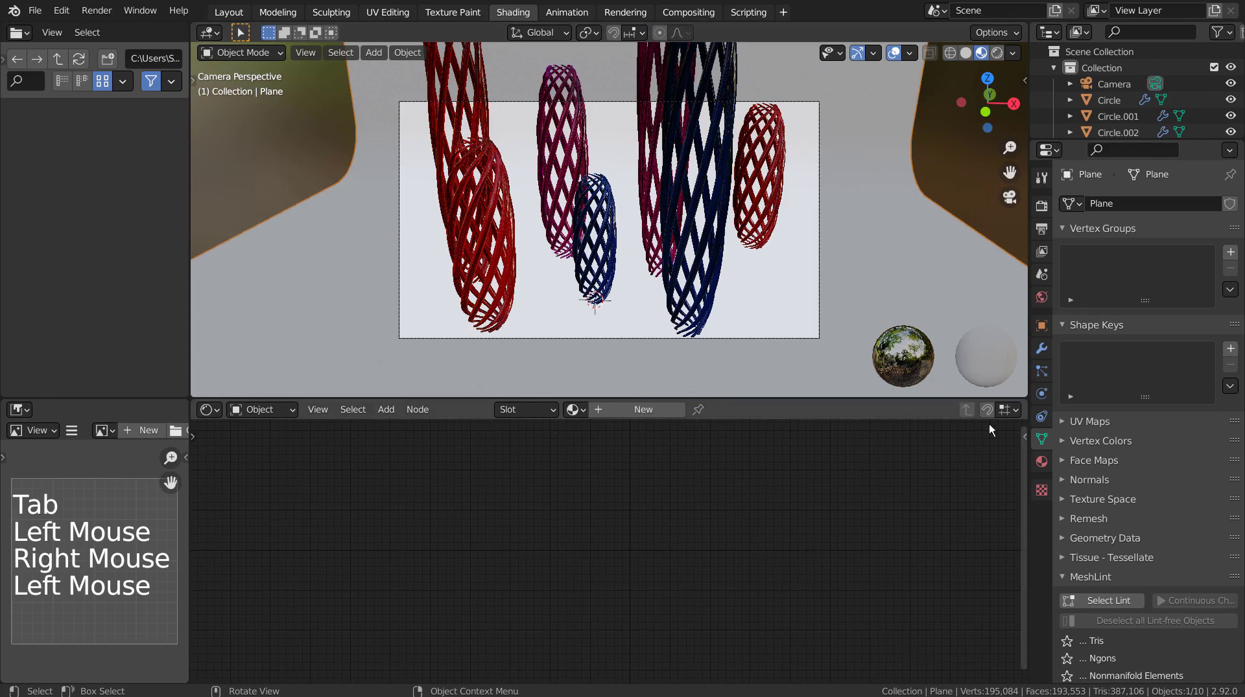
pyautogui.click(1041, 461)
pyautogui.click(1132, 256)
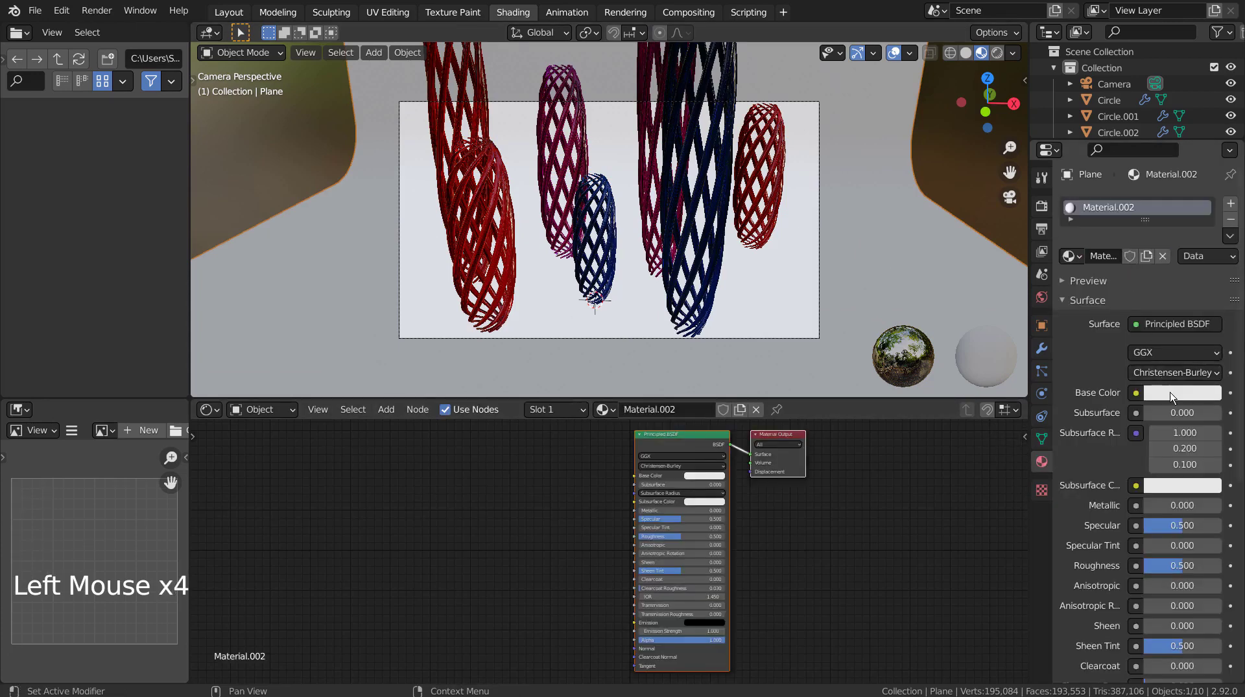
pyautogui.click(1172, 396)
pyautogui.moveTo(1209, 176); pyautogui.dragTo(1210, 163)
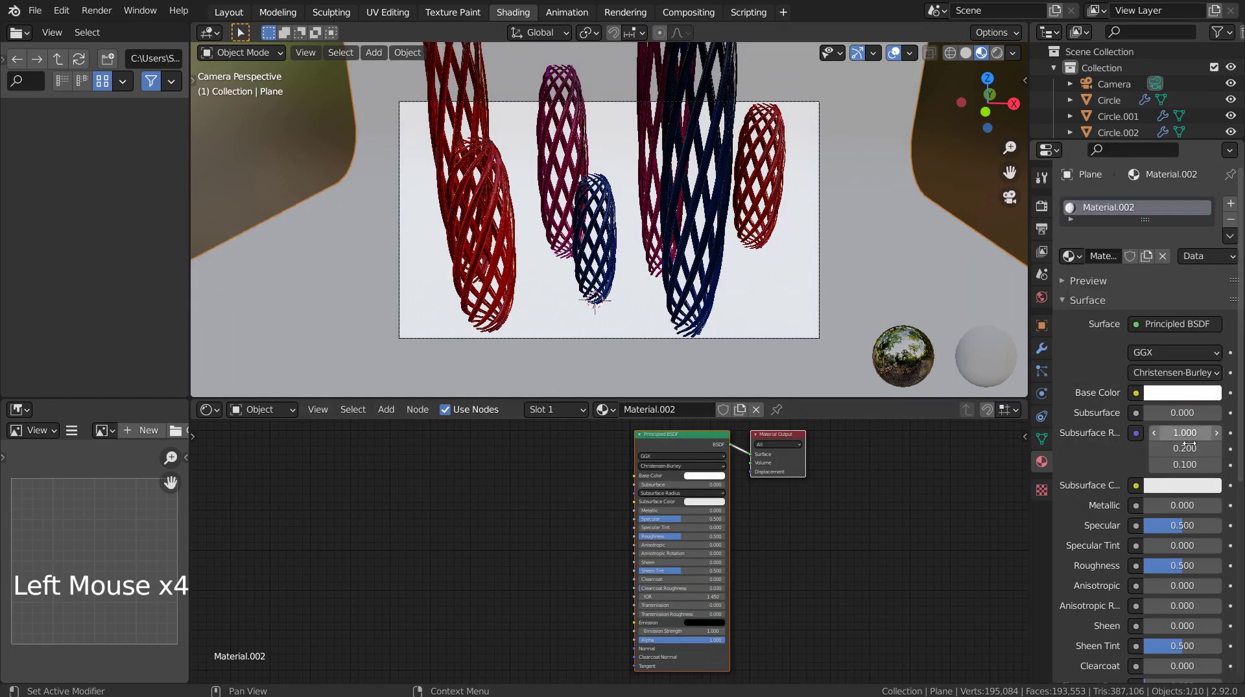
pyautogui.moveTo(1157, 504); pyautogui.dragTo(1216, 506)
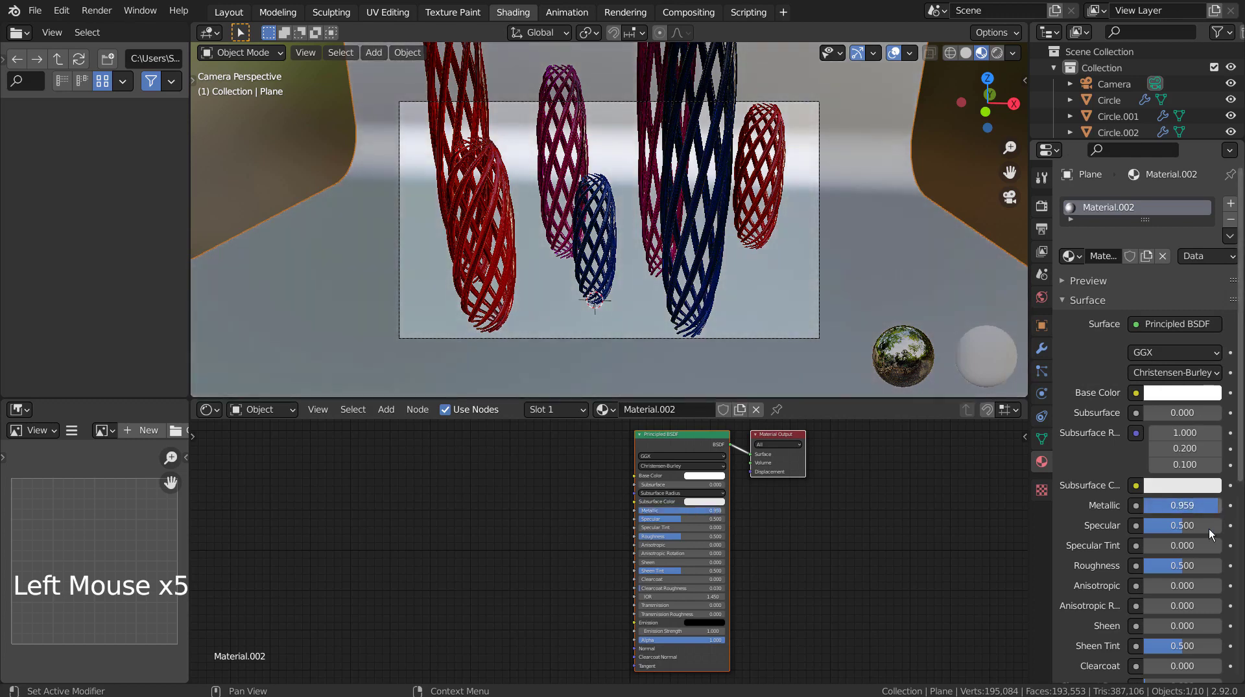
pyautogui.moveTo(1207, 566); pyautogui.dragTo(1182, 566)
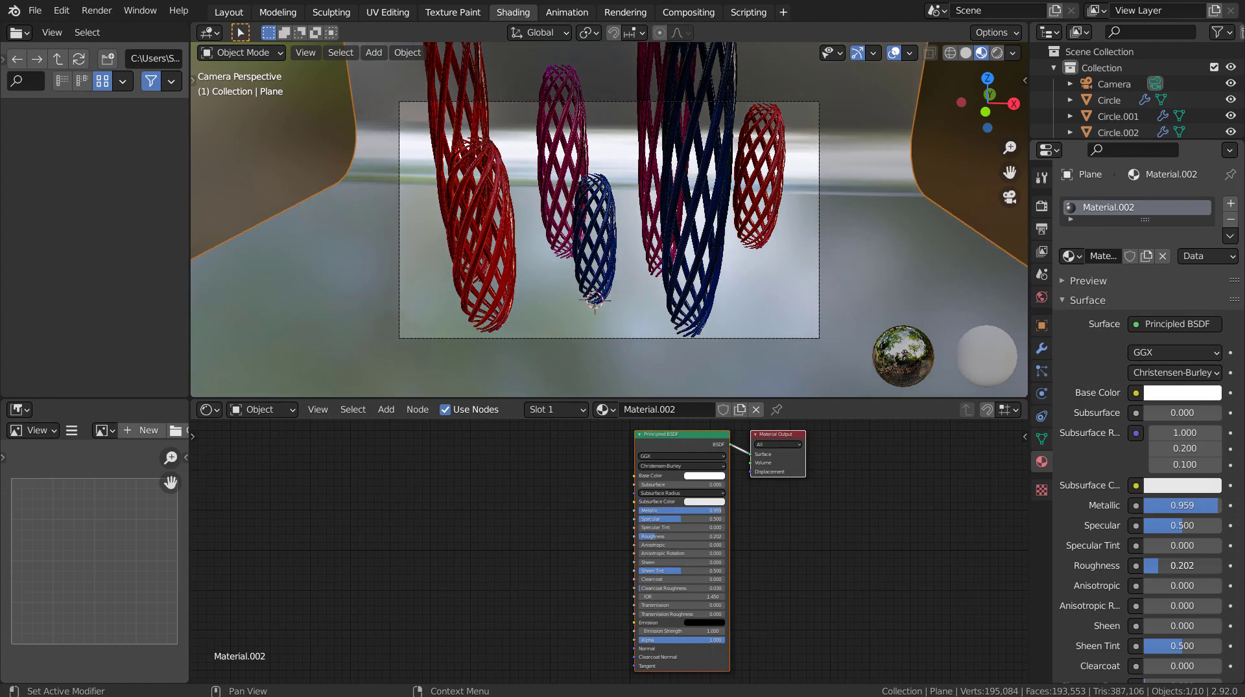
pyautogui.click(957, 180)
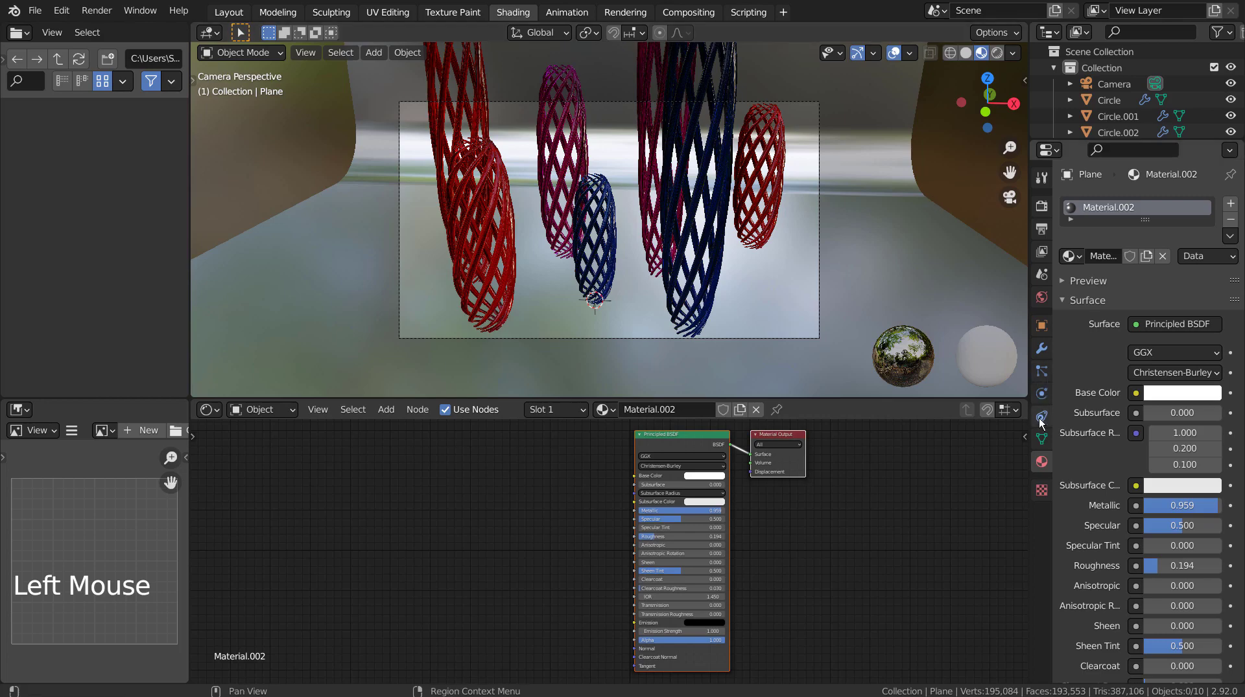
# Replace the forest HDRI world colour with a Nishita Sky Texture, previewed in rendered view.
pyautogui.click(1042, 297)
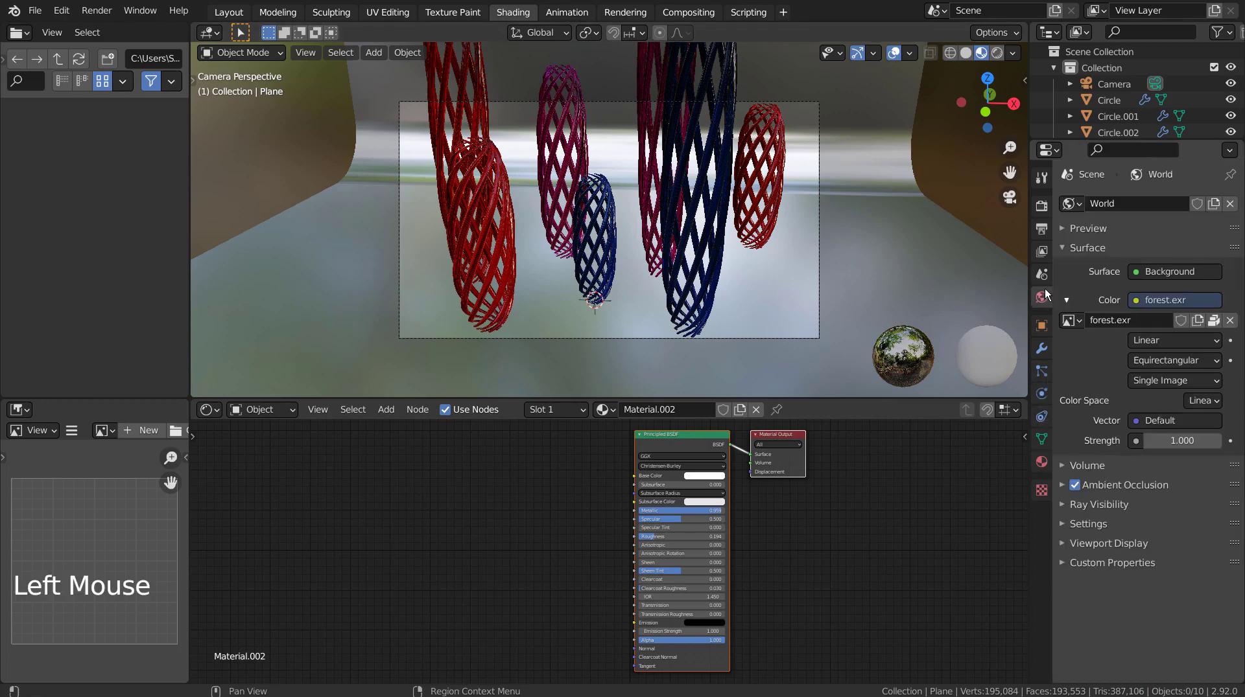
pyautogui.click(997, 52)
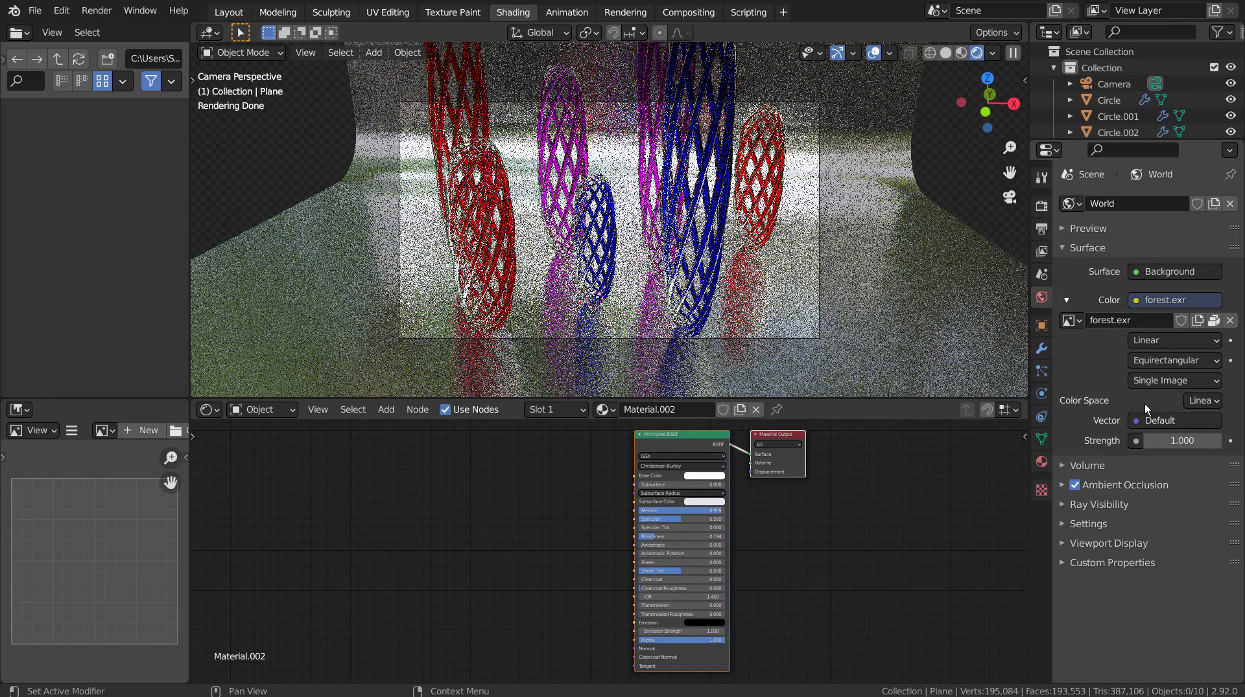
pyautogui.click(1134, 301)
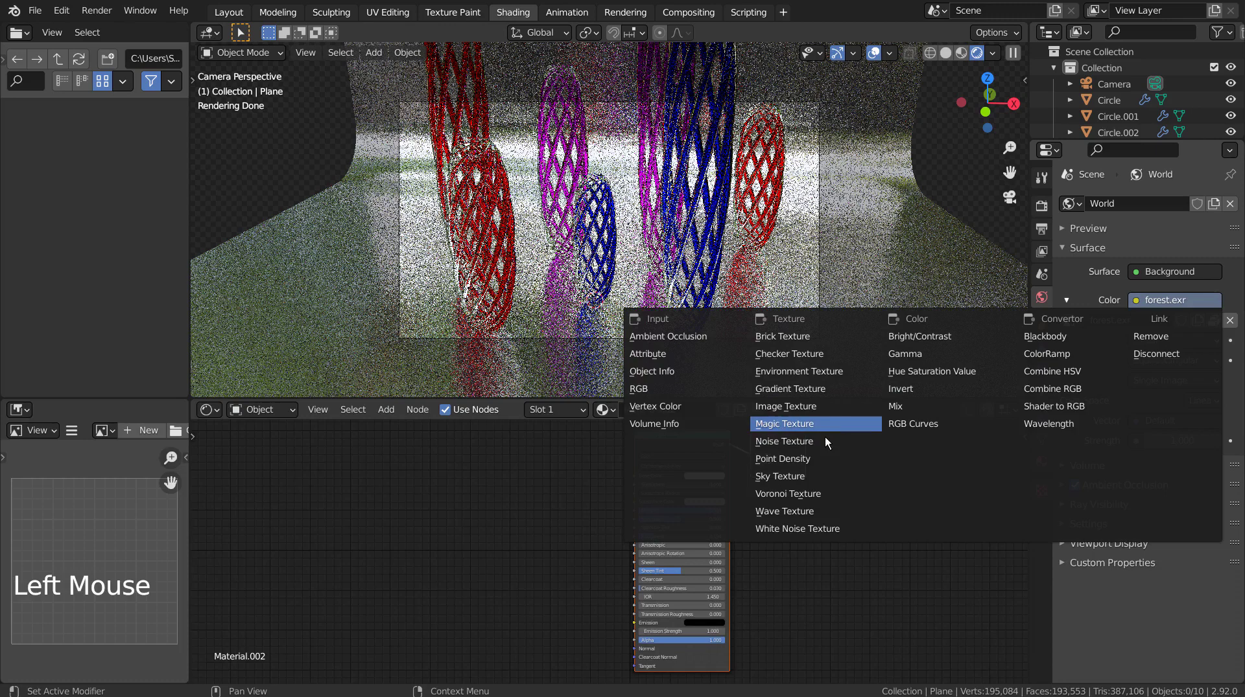
pyautogui.click(818, 471)
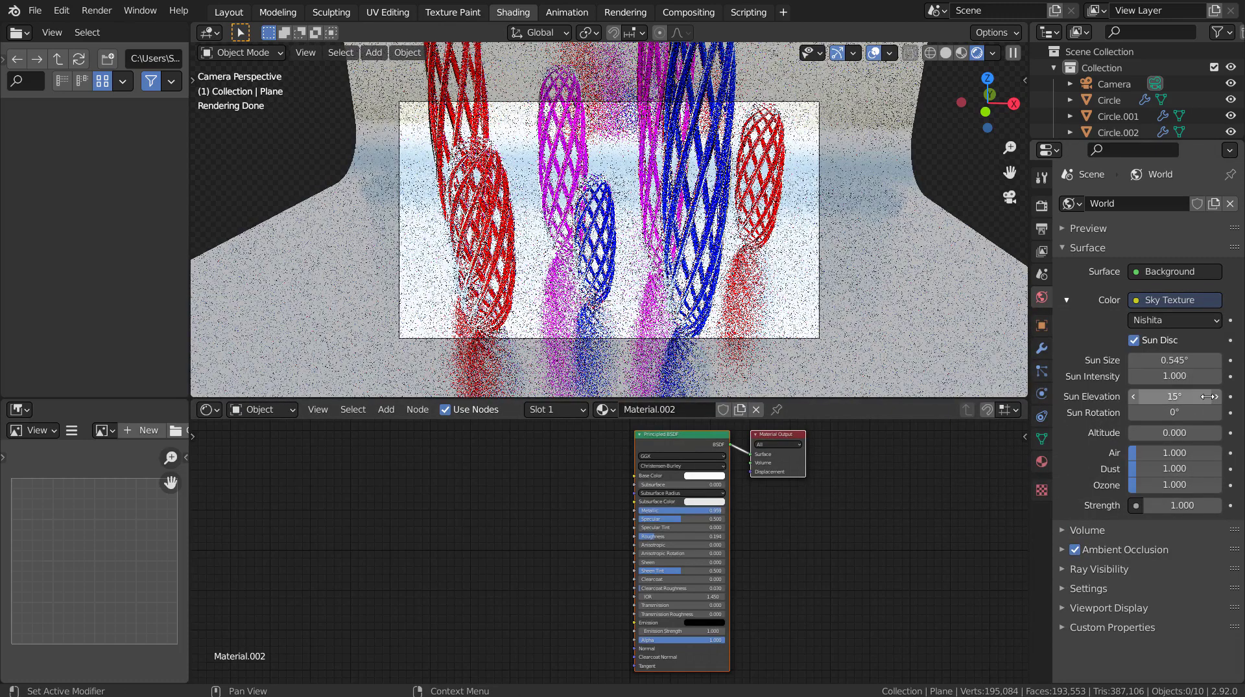
# Try a 90° sun rotation and a world strength of 0.100 on the Nishita sky.
pyautogui.click(1174, 413)
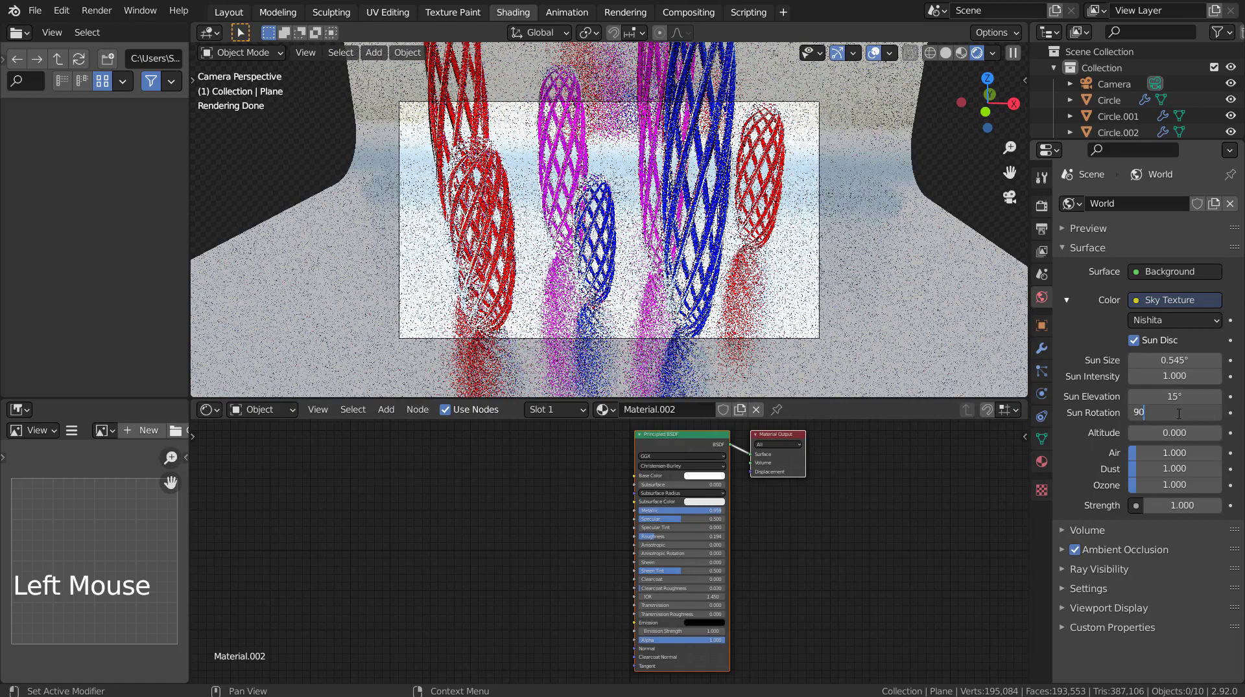
pyautogui.press('Return')
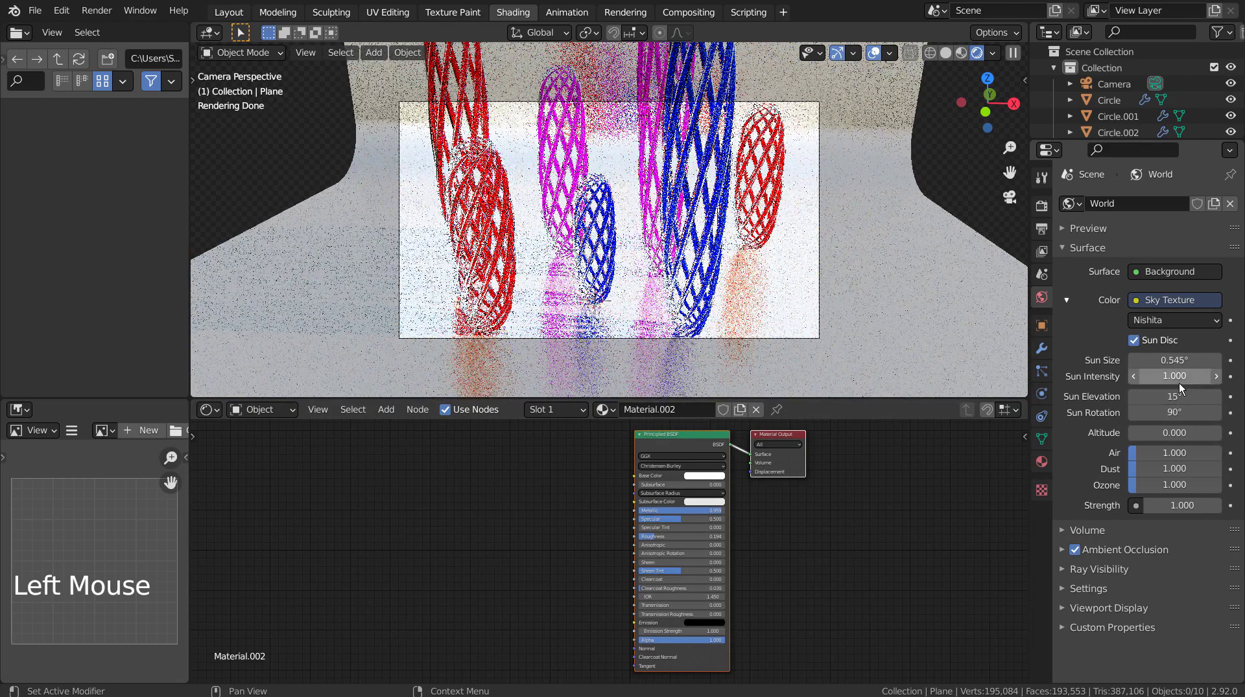
pyautogui.click(1178, 506)
pyautogui.write('1.0')
pyautogui.press('Return')
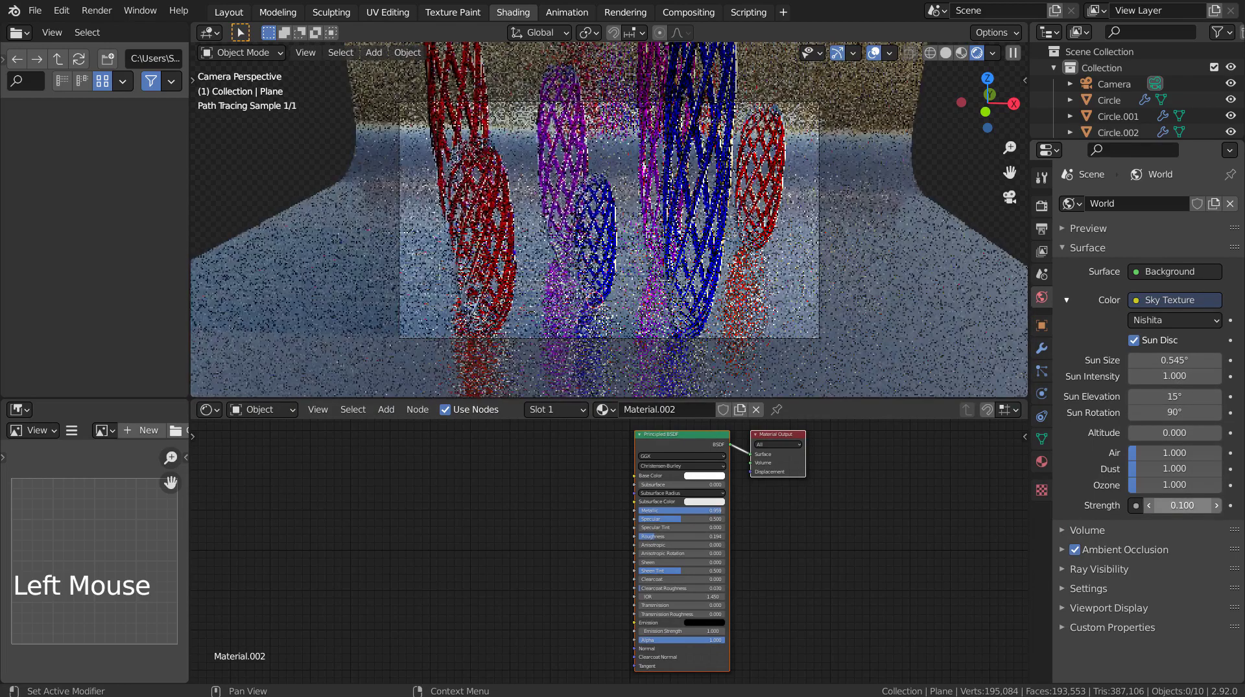
# Test sun rotations of 180° and 270°, then settle the rotation at 220°.
pyautogui.click(1175, 412)
pyautogui.write('180')
pyautogui.press('Return')
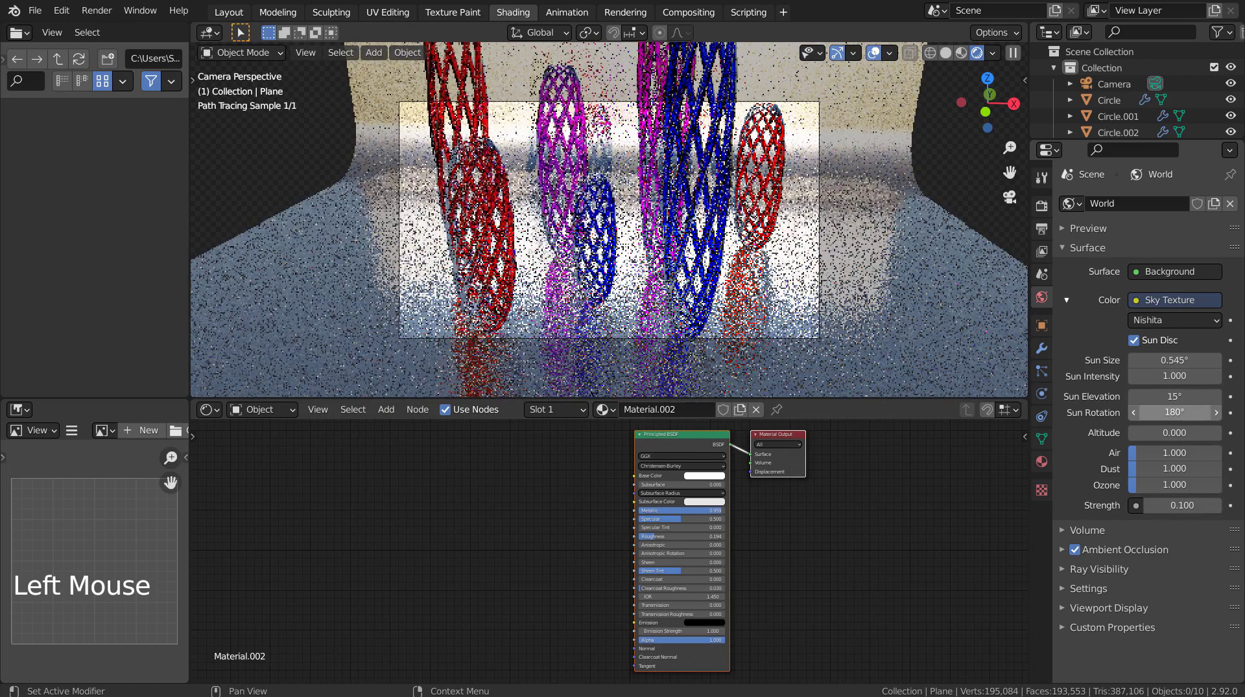
pyautogui.doubleClick(1174, 412)
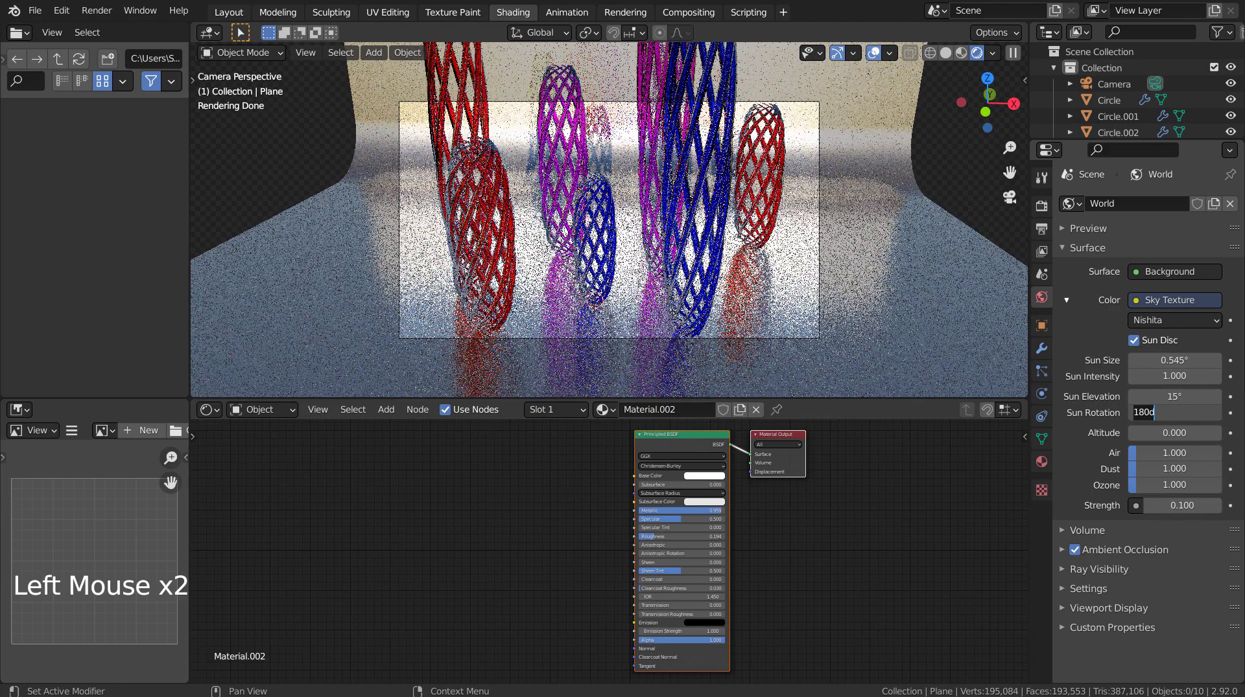
pyautogui.press('BackSpace')
pyautogui.press('BackSpace')
pyautogui.press('BackSpace')
pyautogui.press('BackSpace')
pyautogui.write('270')
pyautogui.press('Return')
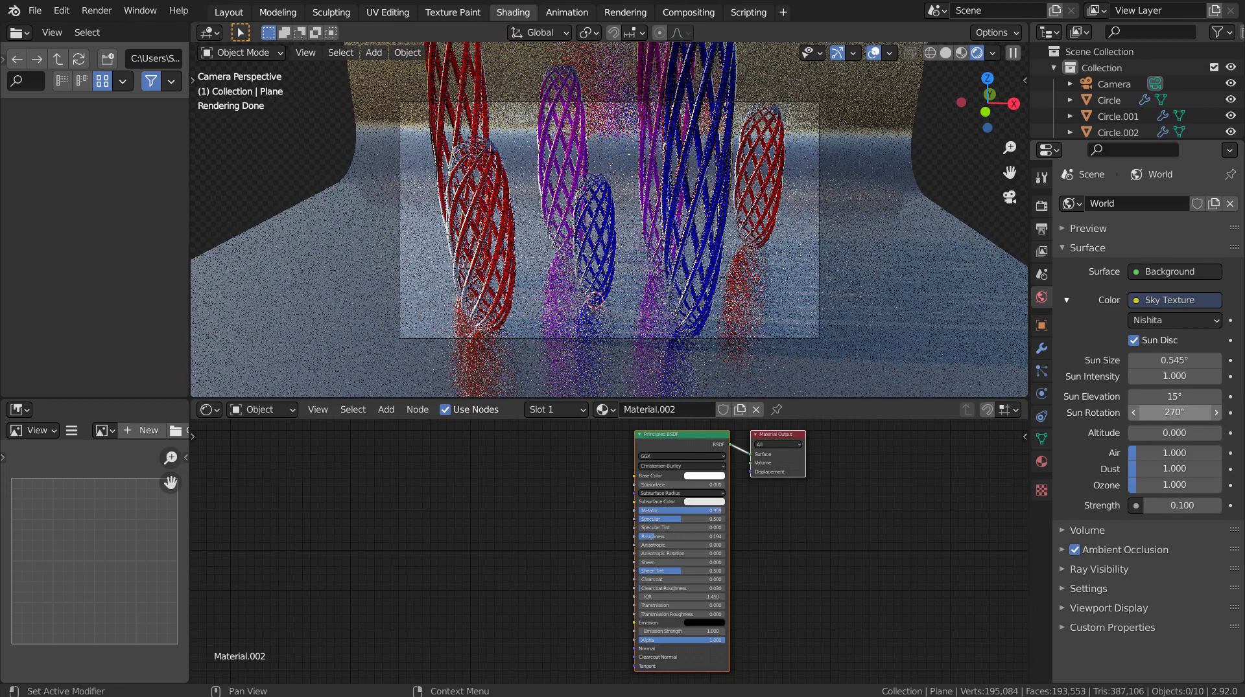
pyautogui.click(1187, 413)
pyautogui.click(1174, 413)
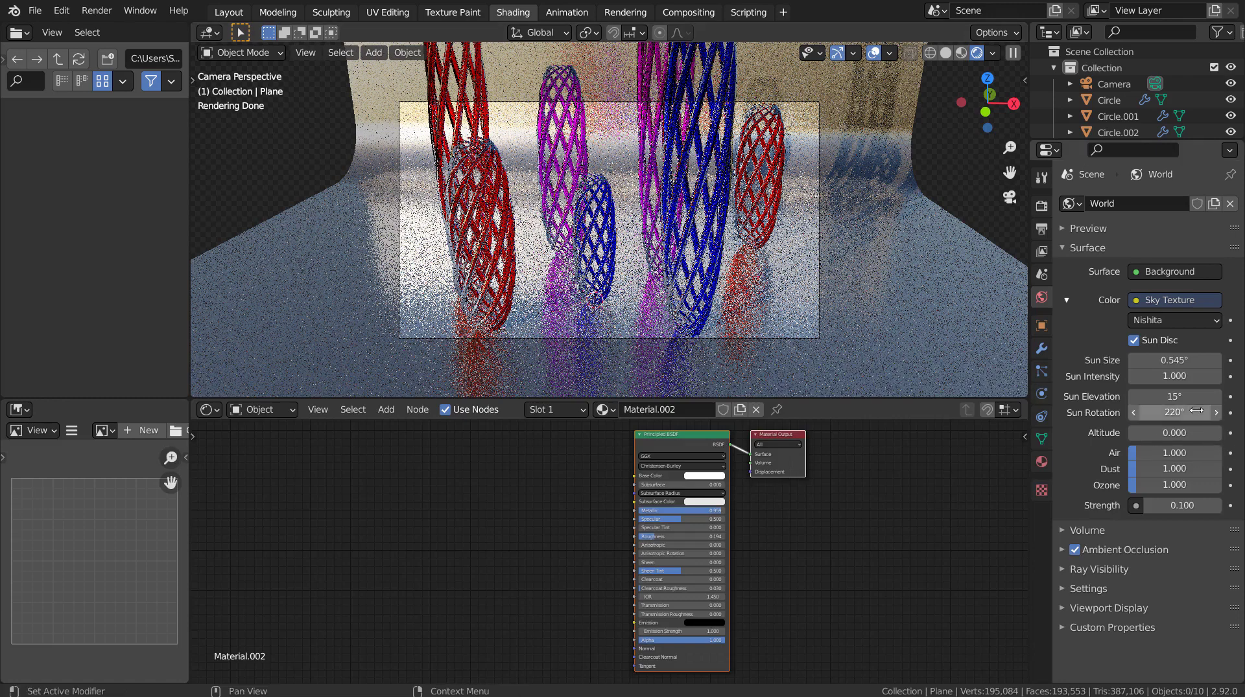
# Set the sun intensity to 0.1 and raise the world strength to 0.3.
pyautogui.click(1180, 378)
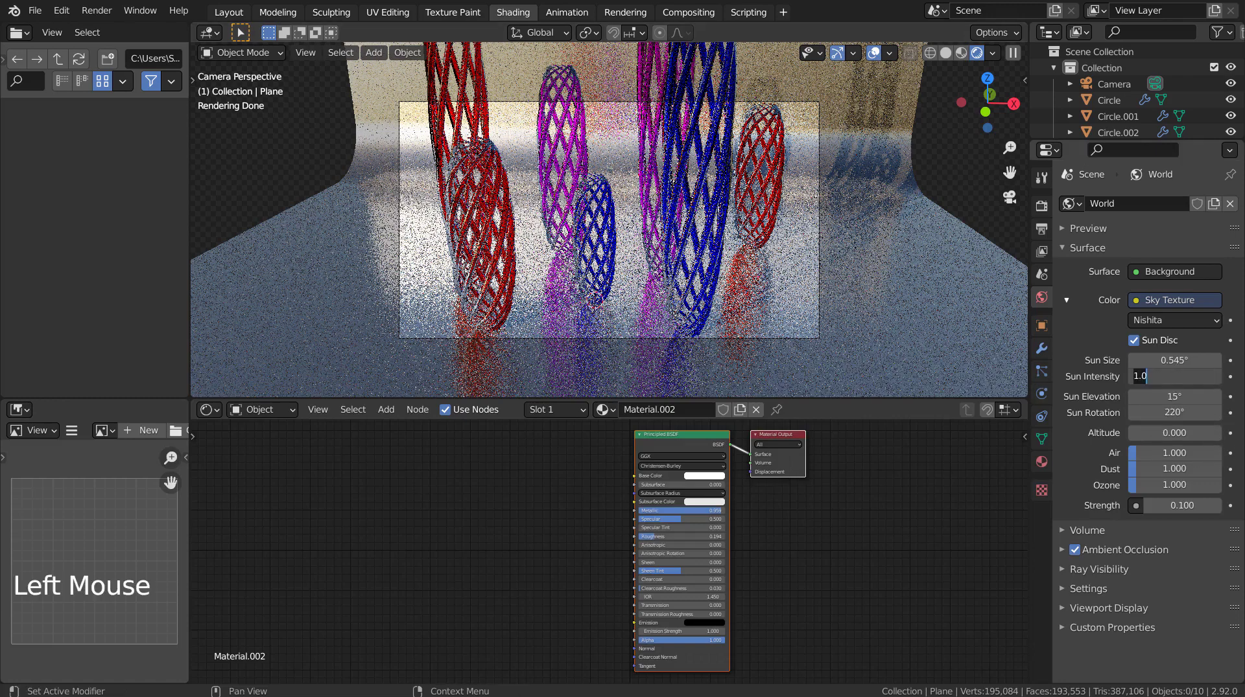
pyautogui.write('0.1')
pyautogui.press('Return')
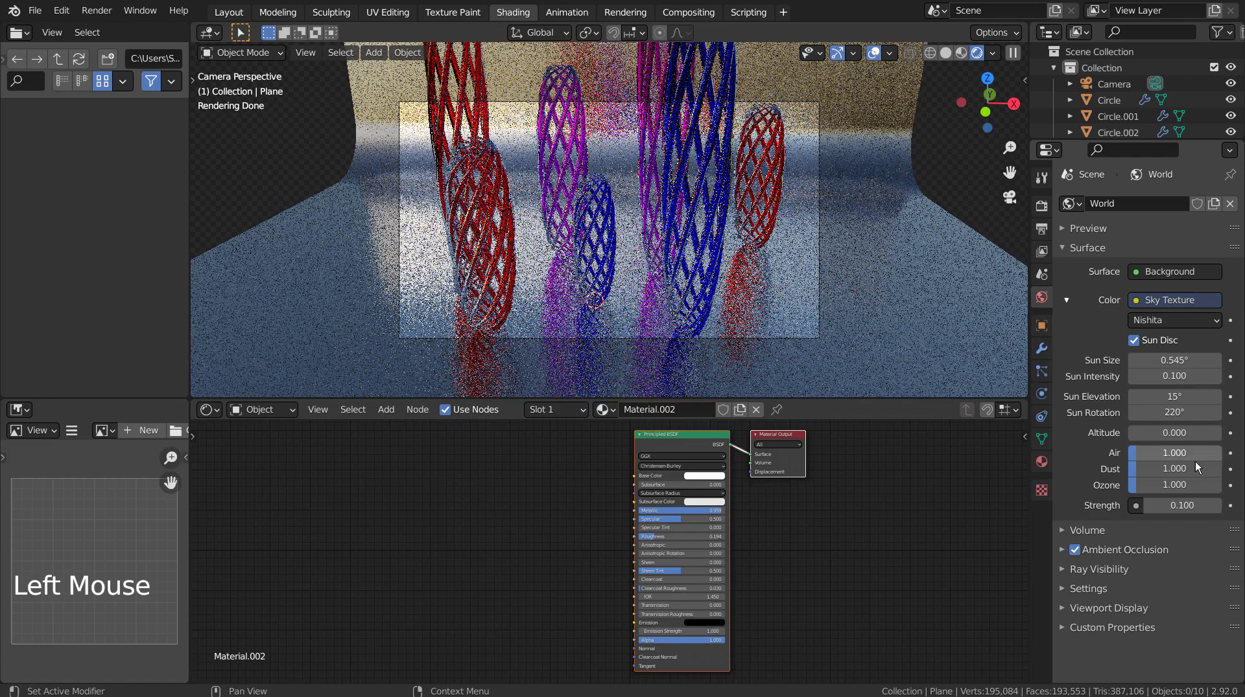
pyautogui.moveTo(1192, 506); pyautogui.dragTo(1193, 506)
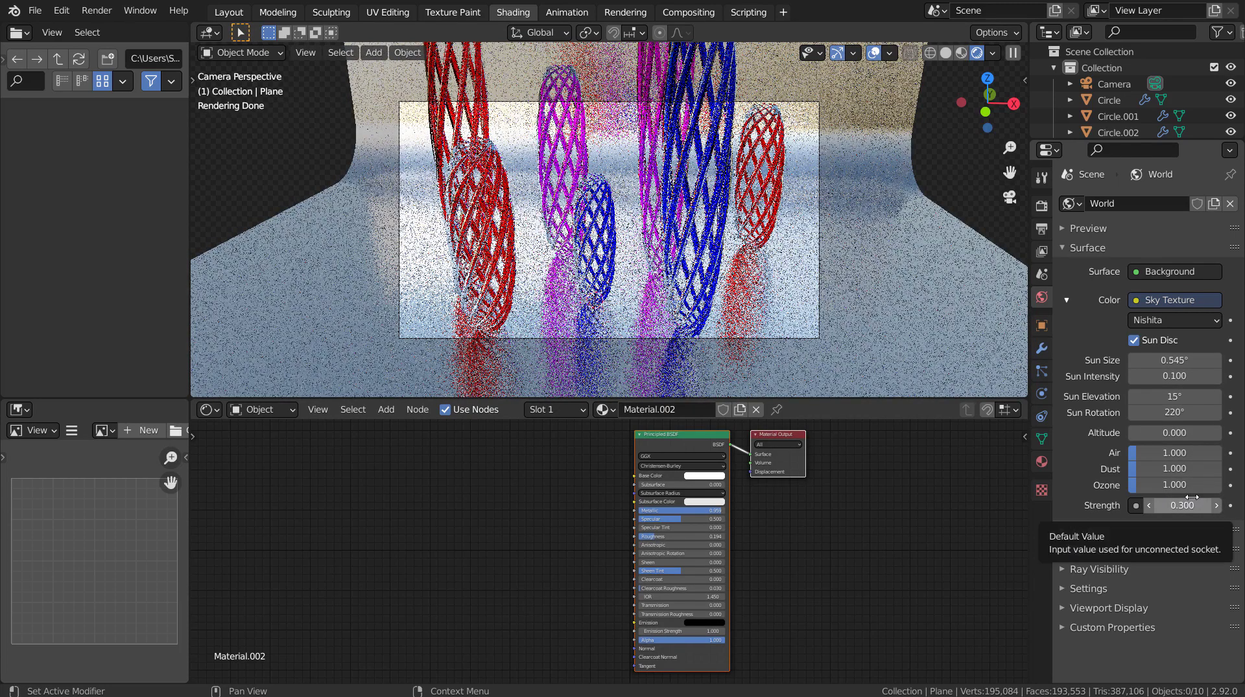
pyautogui.click(777, 158)
# Scale Circle.006 up slightly, then shrink Circle.004 and stretch it into a small squat vase.
pyautogui.press('s')
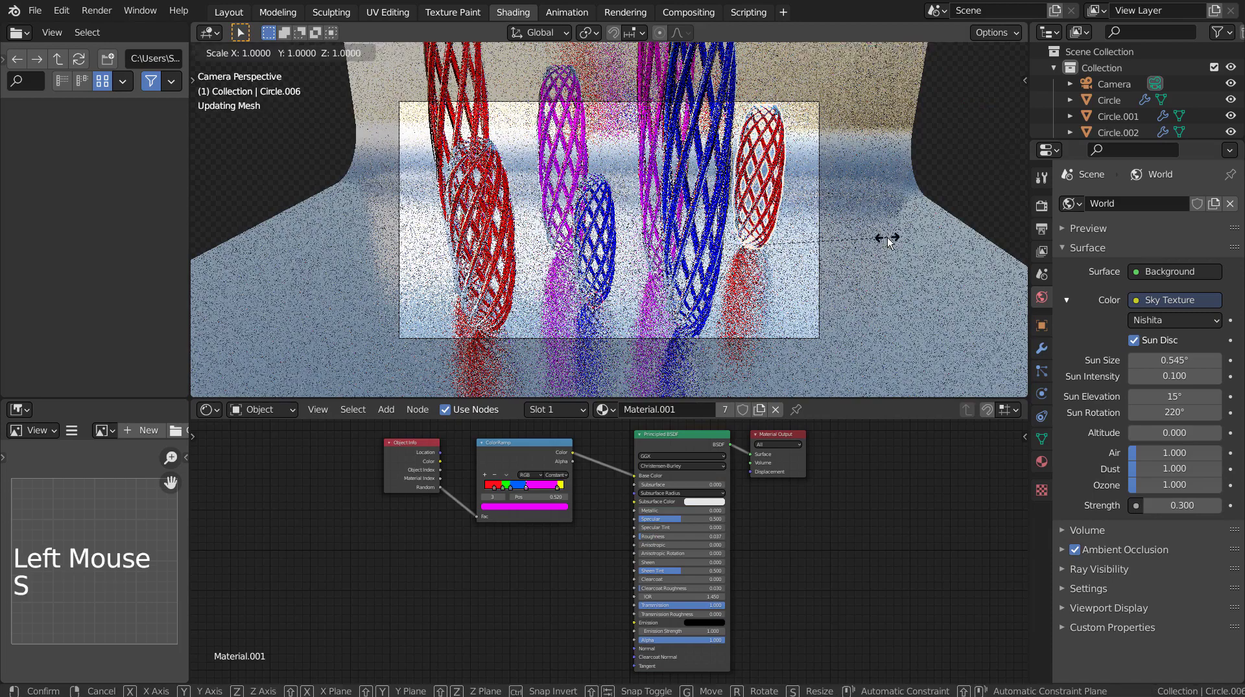
pyautogui.click(839, 287)
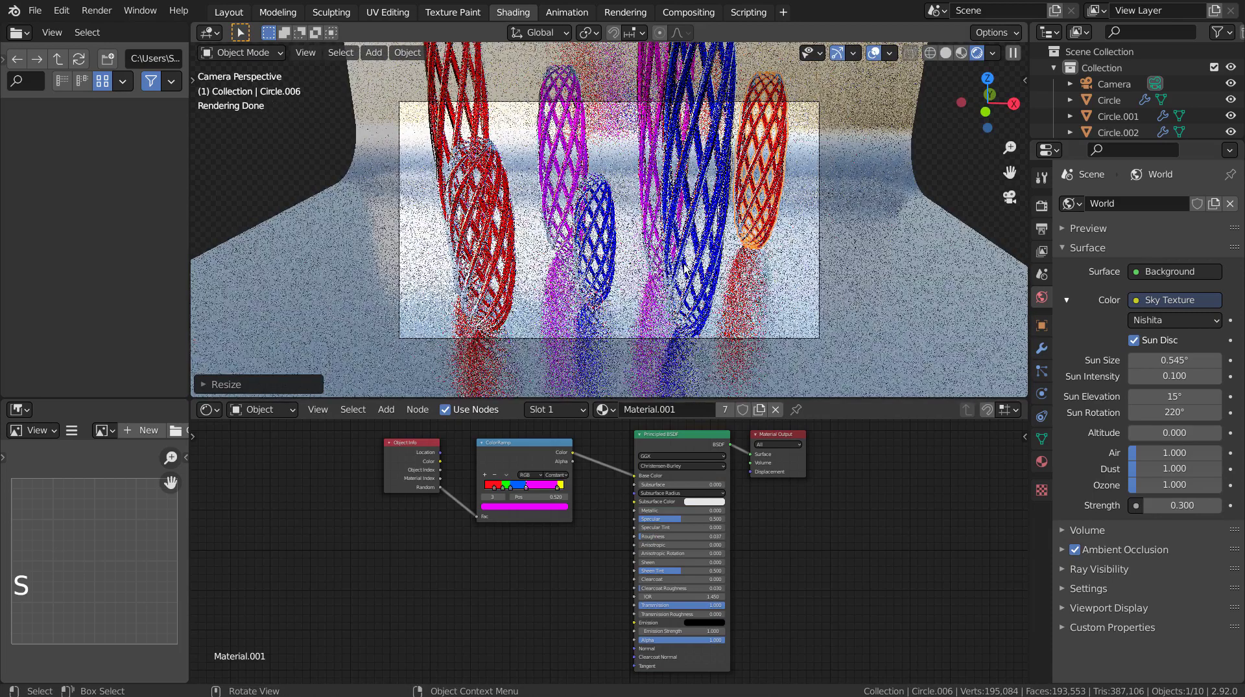
pyautogui.click(659, 298)
pyautogui.press('s')
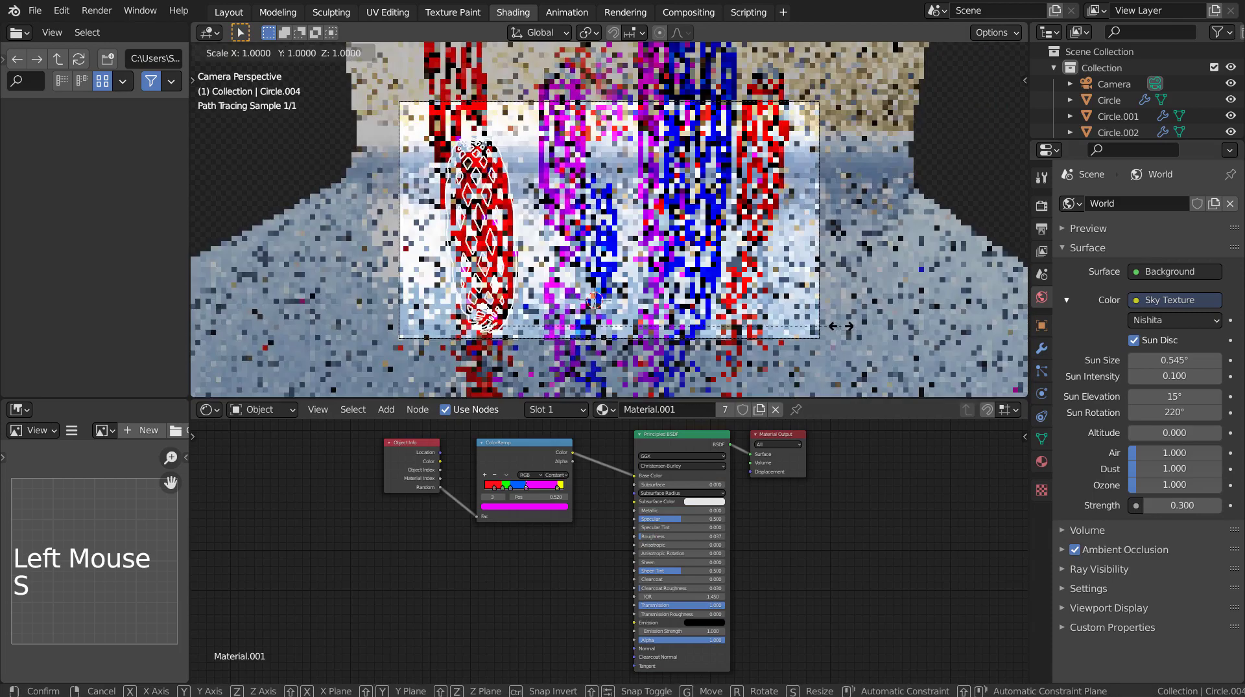
pyautogui.click(768, 326)
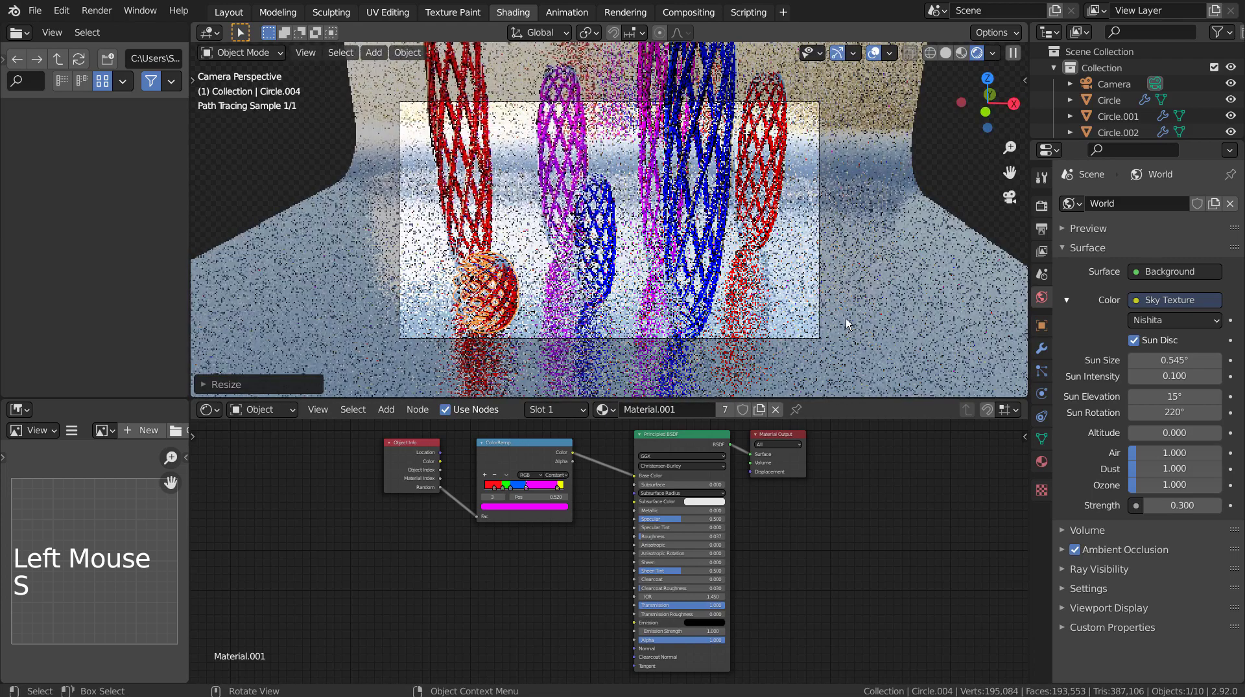
pyautogui.press('s')
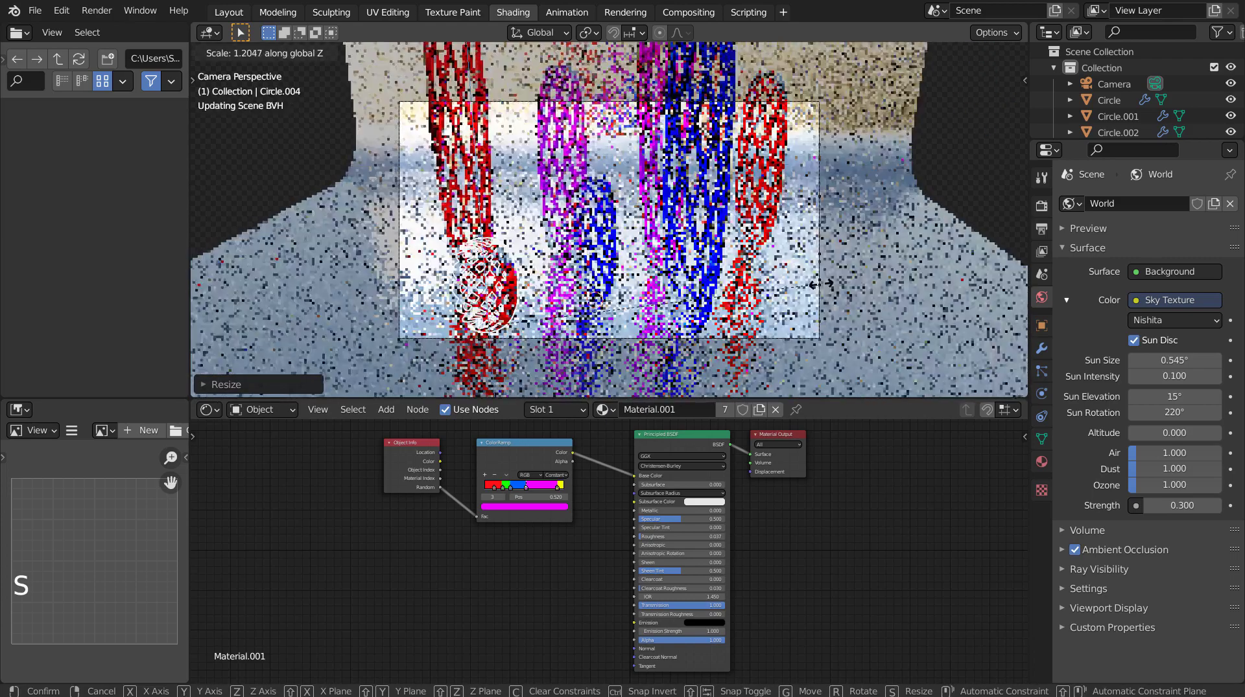
pyautogui.click(852, 281)
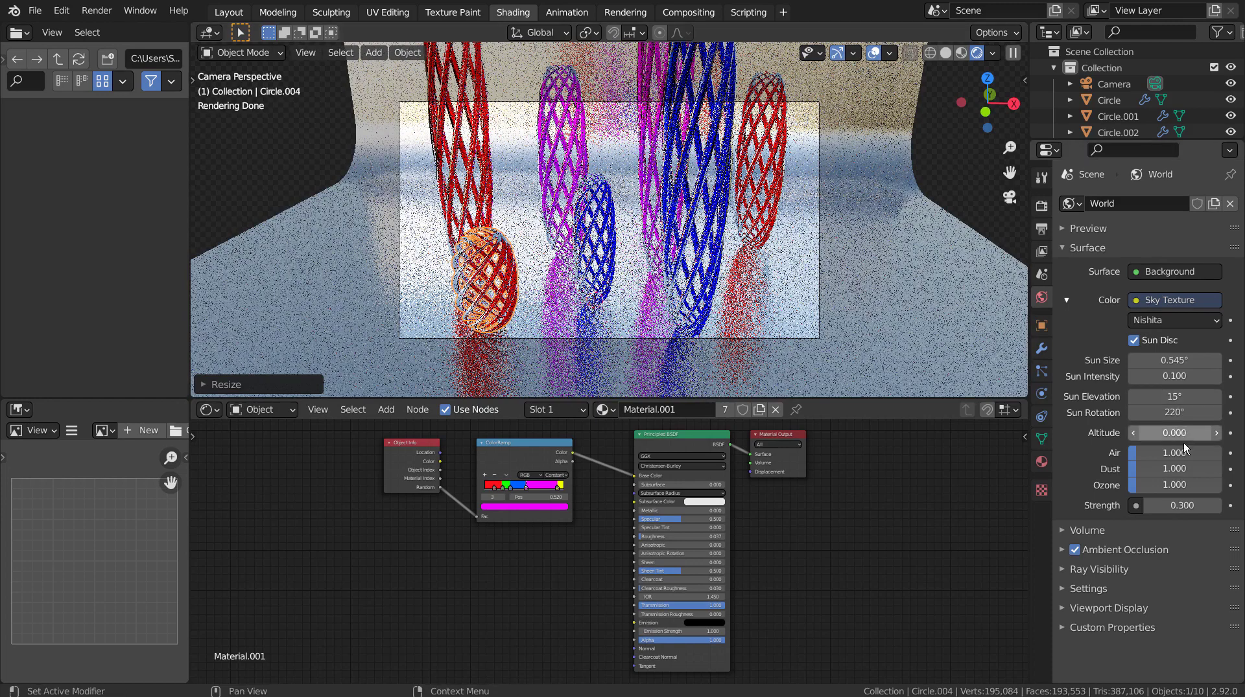
# Set Air to 1.274, sun elevation to 45°, and world strength to 0.200.
pyautogui.moveTo(1154, 456)
pyautogui.mouseDown()
pyautogui.moveTo(1186, 455)
pyautogui.moveTo(1142, 457)
pyautogui.moveTo(1142, 469)
pyautogui.moveTo(1167, 470)
pyautogui.moveTo(1146, 483)
pyautogui.moveTo(1147, 472)
pyautogui.mouseUp()
pyautogui.click(1142, 457)
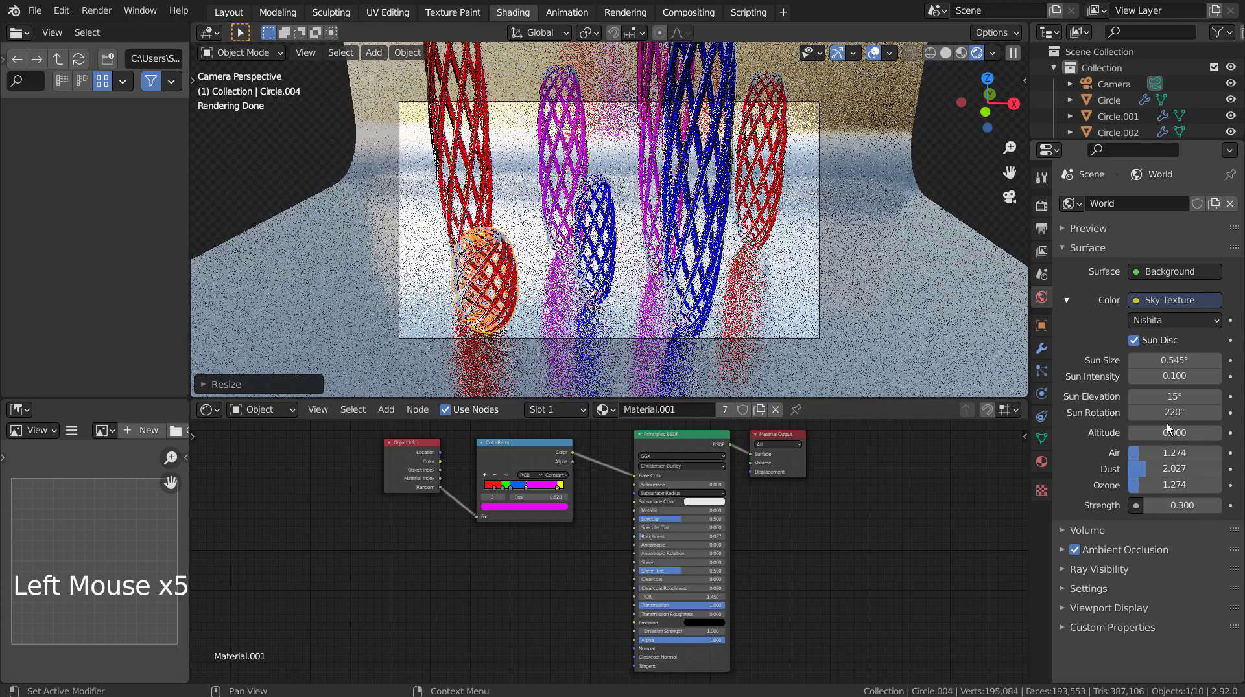
pyautogui.moveTo(1165, 397); pyautogui.dragTo(1174, 397)
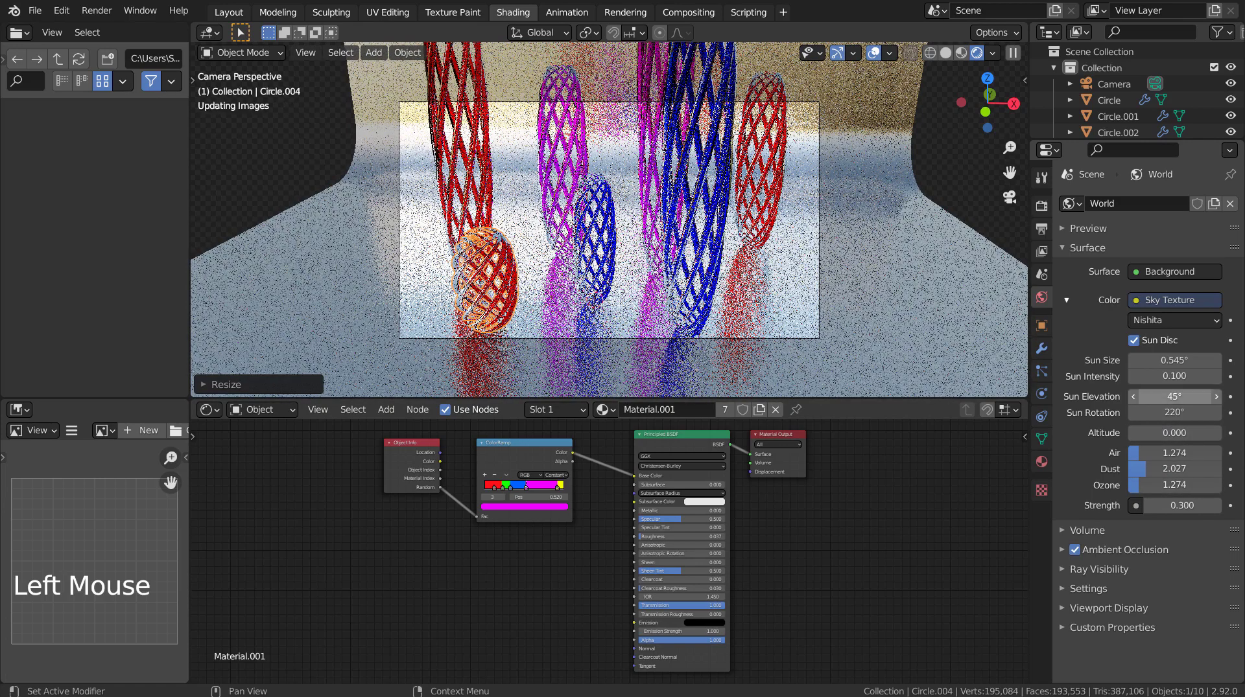
pyautogui.moveTo(1190, 500)
pyautogui.mouseDown()
pyautogui.moveTo(1180, 501)
pyautogui.moveTo(1190, 497)
pyautogui.mouseUp()
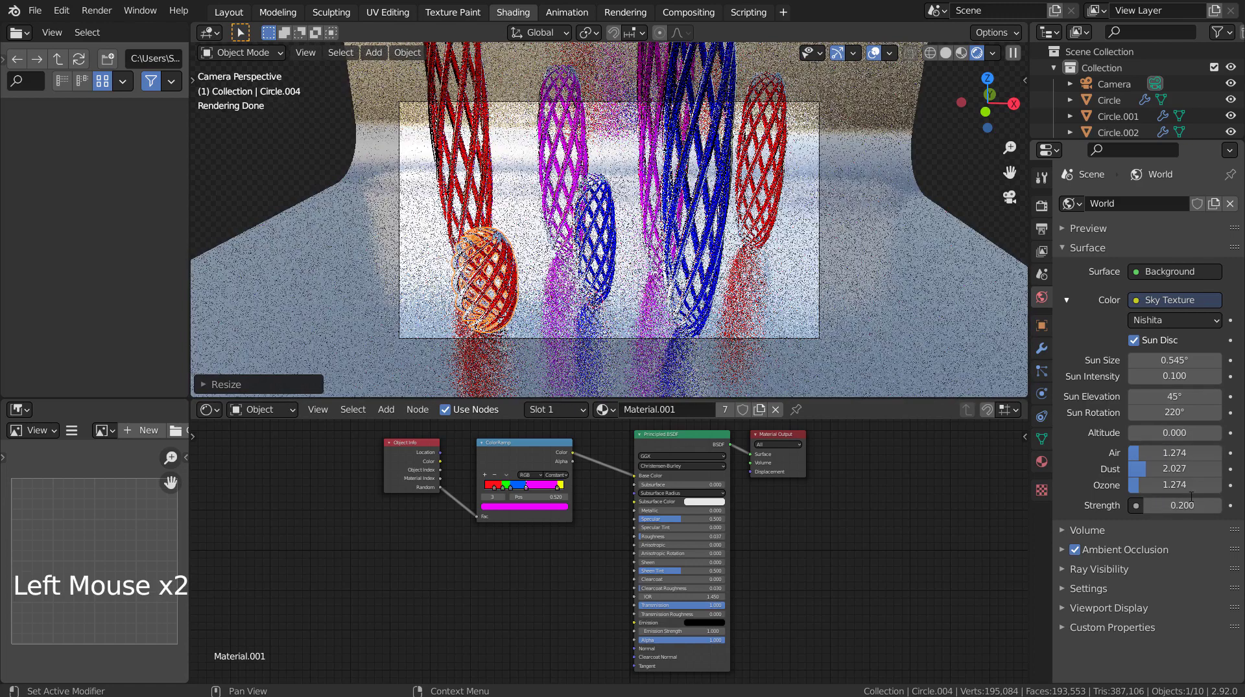
# Set the Cycles render samples to 32.
pyautogui.click(1040, 209)
pyautogui.doubleClick(1185, 330)
pyautogui.write('32')
pyautogui.press('Return')
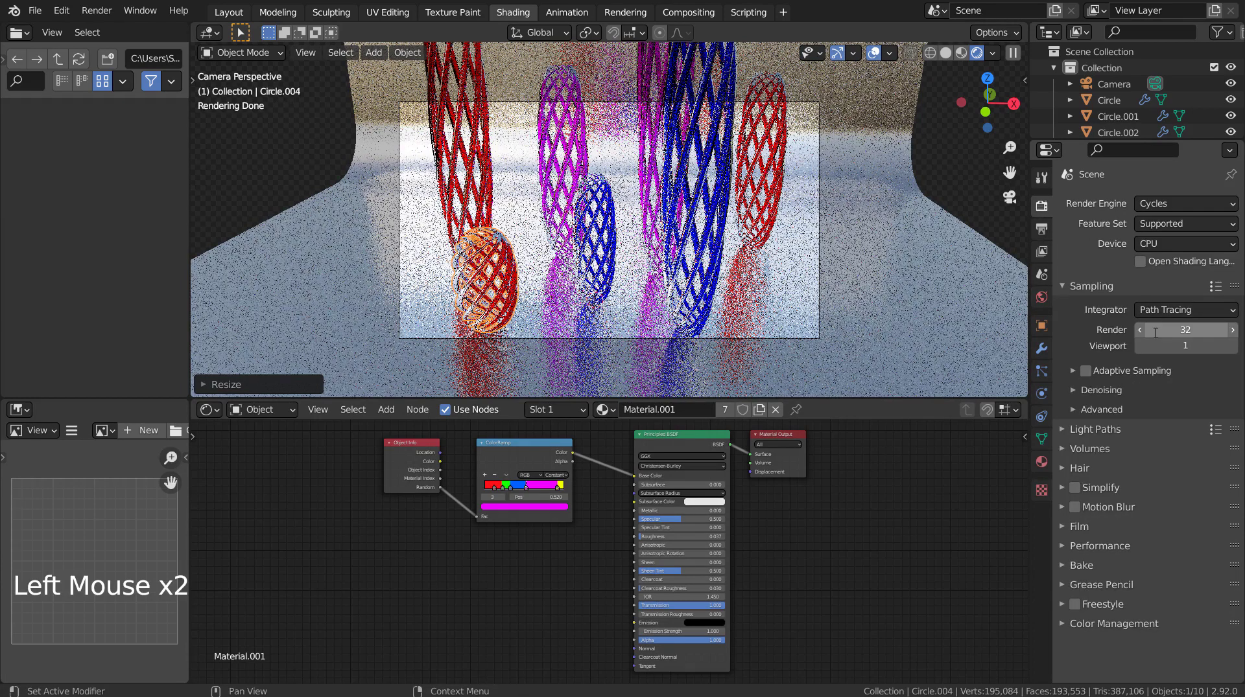
# Deselect the ring, save the .blend file, and start the final F12 render.
pyautogui.click(686, 11)
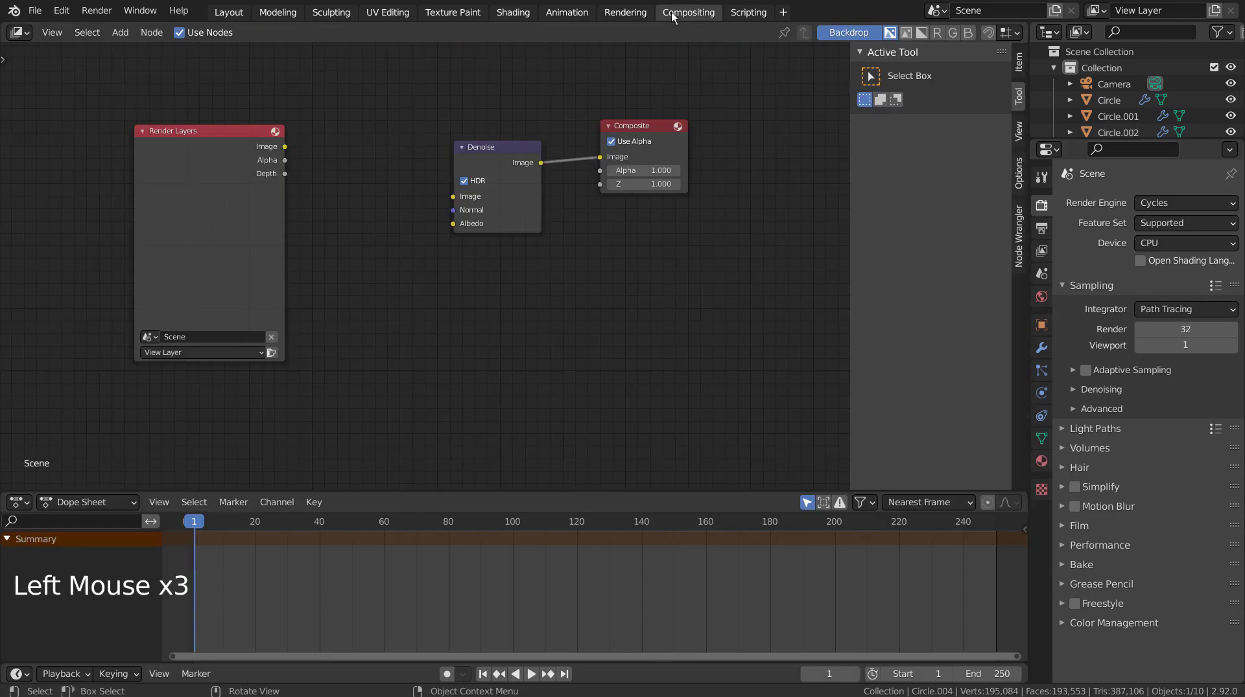
pyautogui.click(180, 33)
pyautogui.click(241, 13)
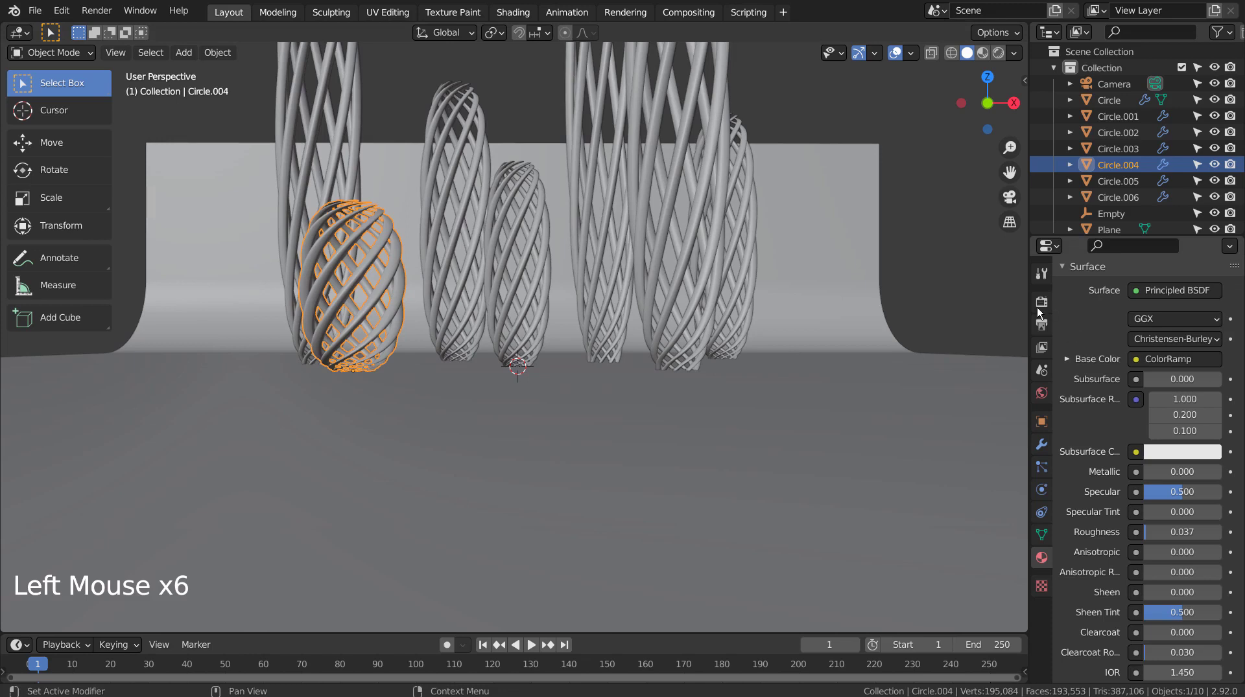
pyautogui.click(1041, 302)
pyautogui.click(951, 229)
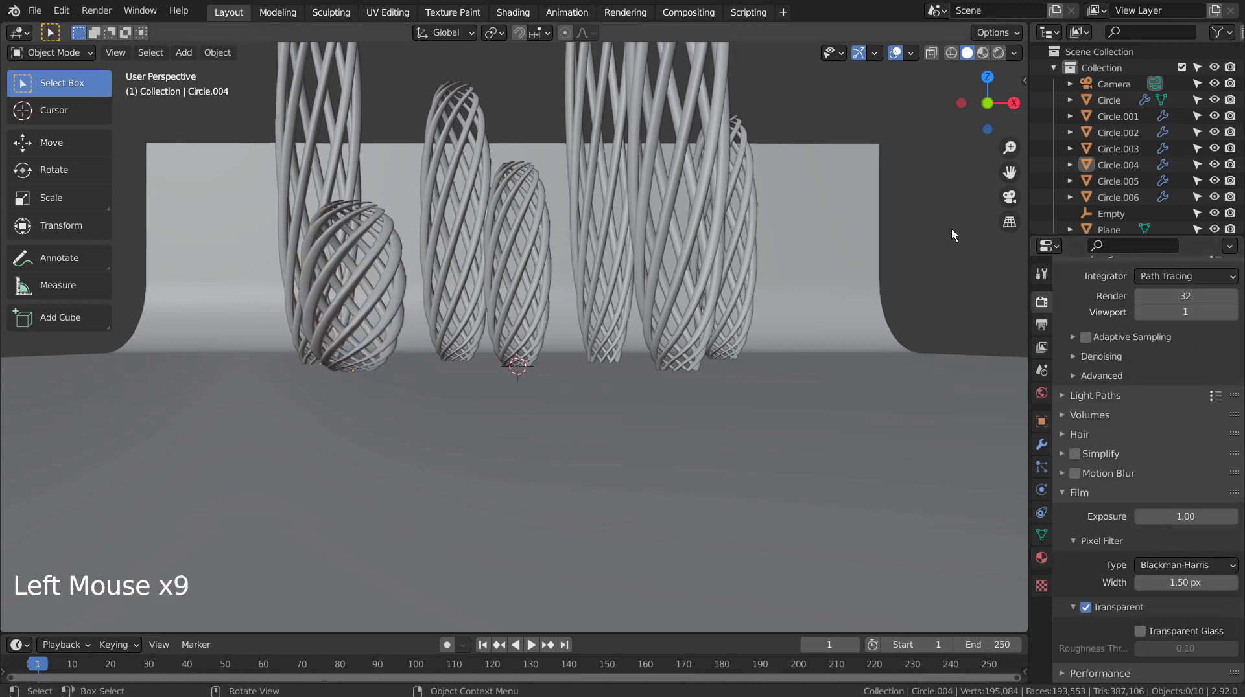
pyautogui.hotkey('ctrl', 's')
pyautogui.press('F12')
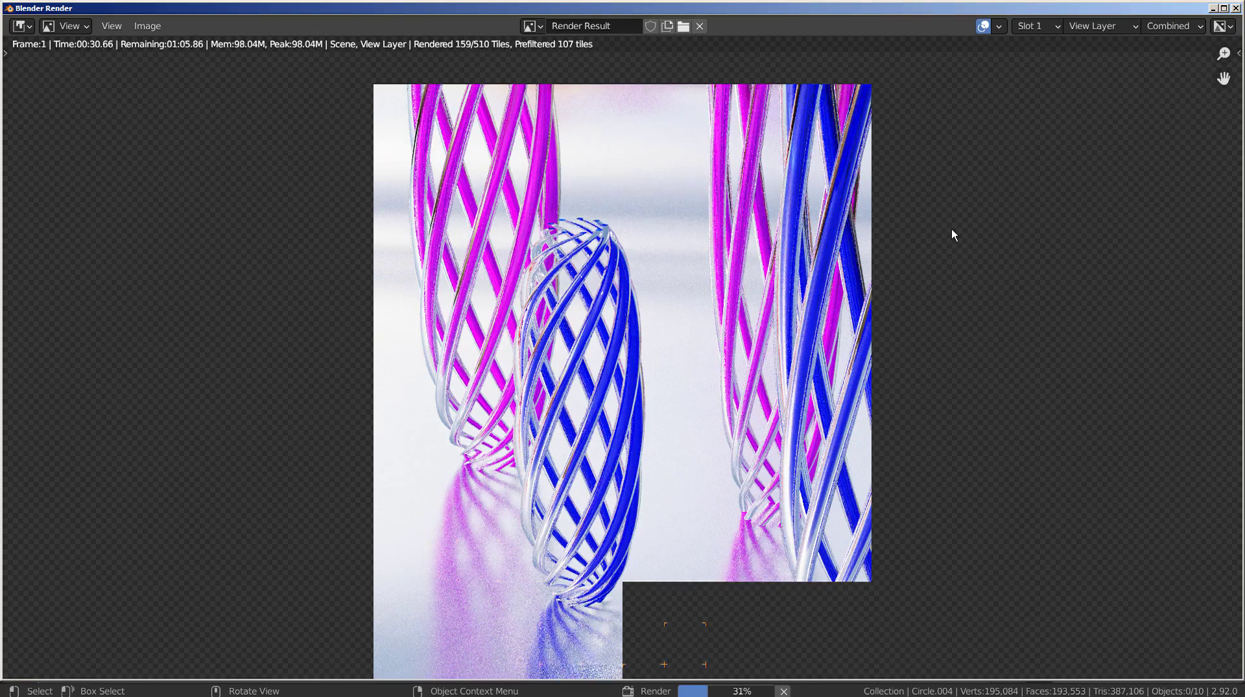